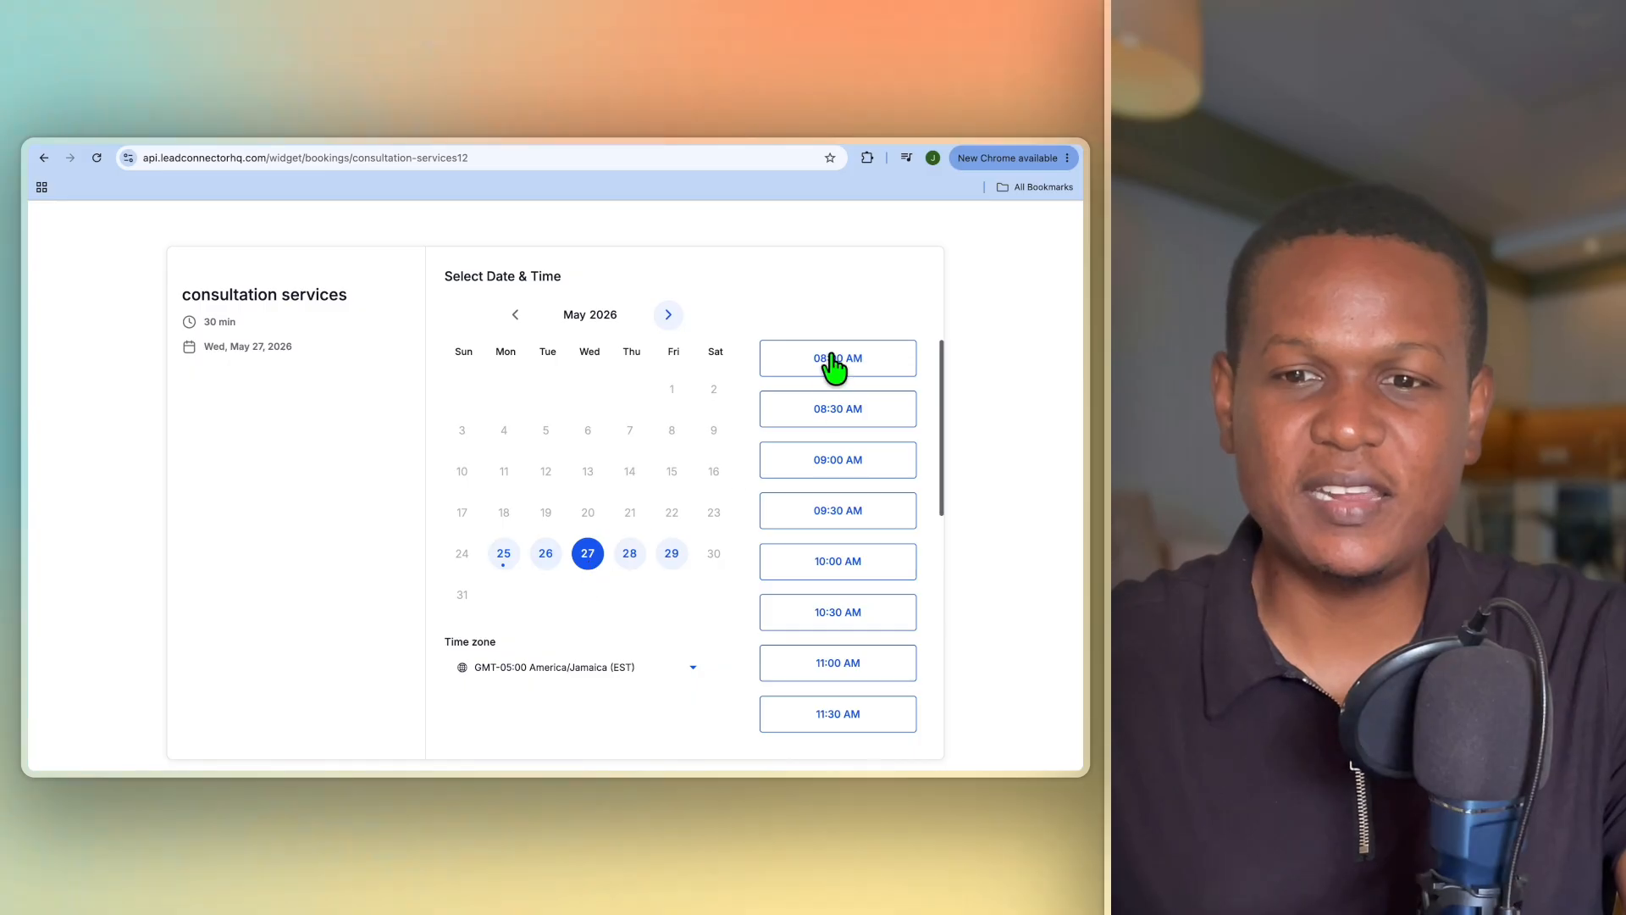
{"action": "left_click", "coordinate": [884, 360]}
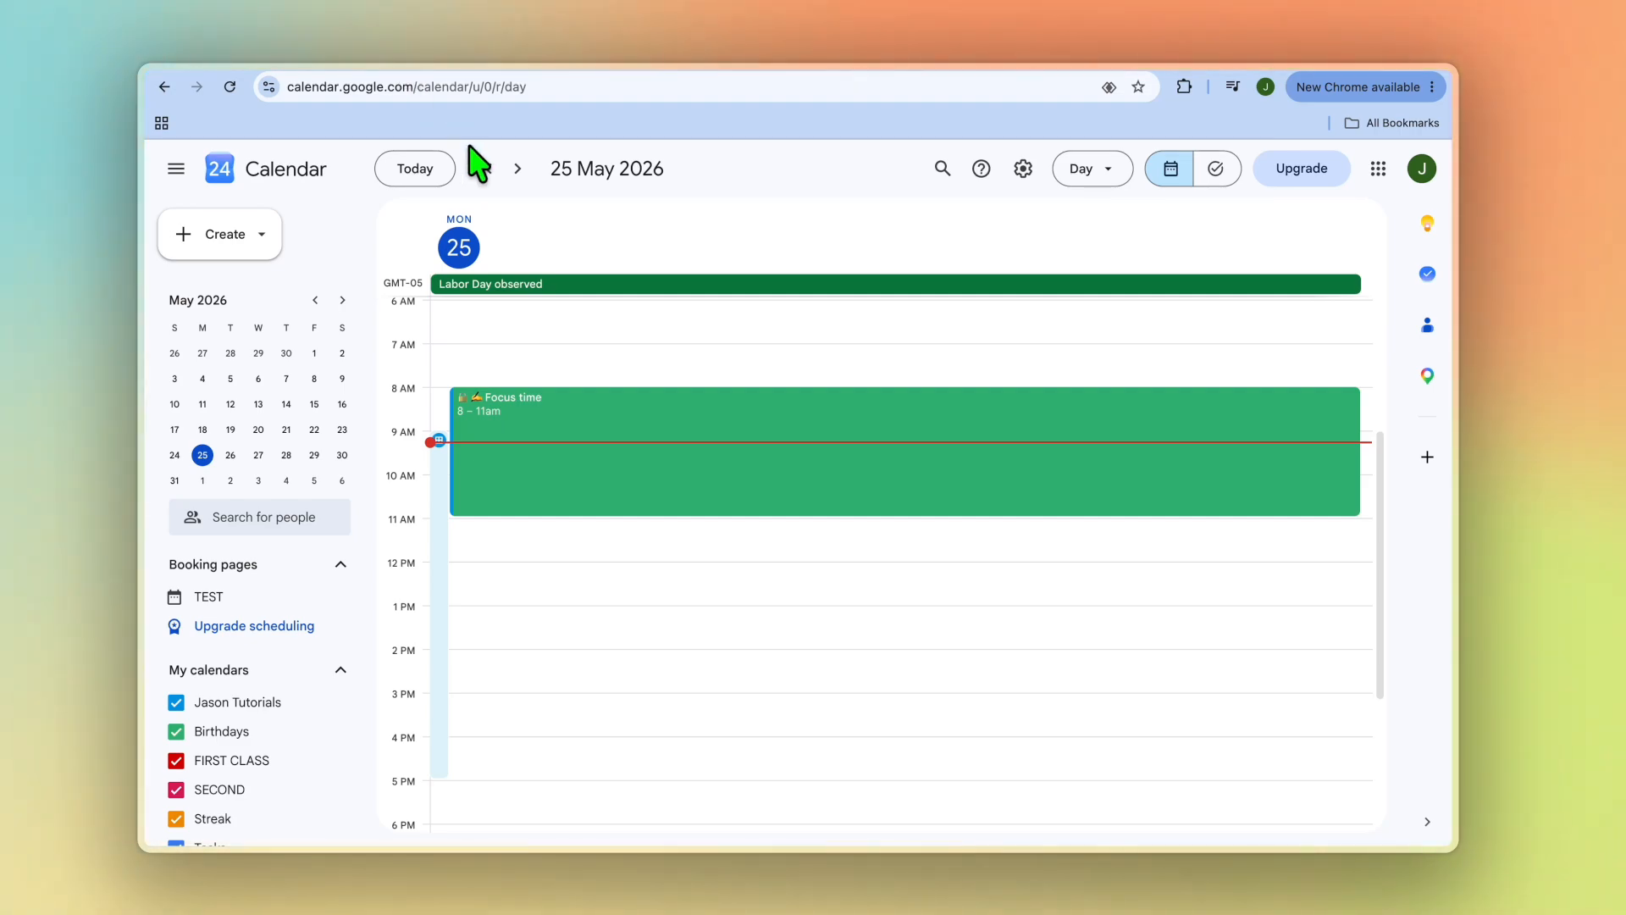
Step: Switch to GoHighLevel, look at the staff list in the account settings, and open the calendar settings
{"action": "left_click", "coordinate": [462, 80]}
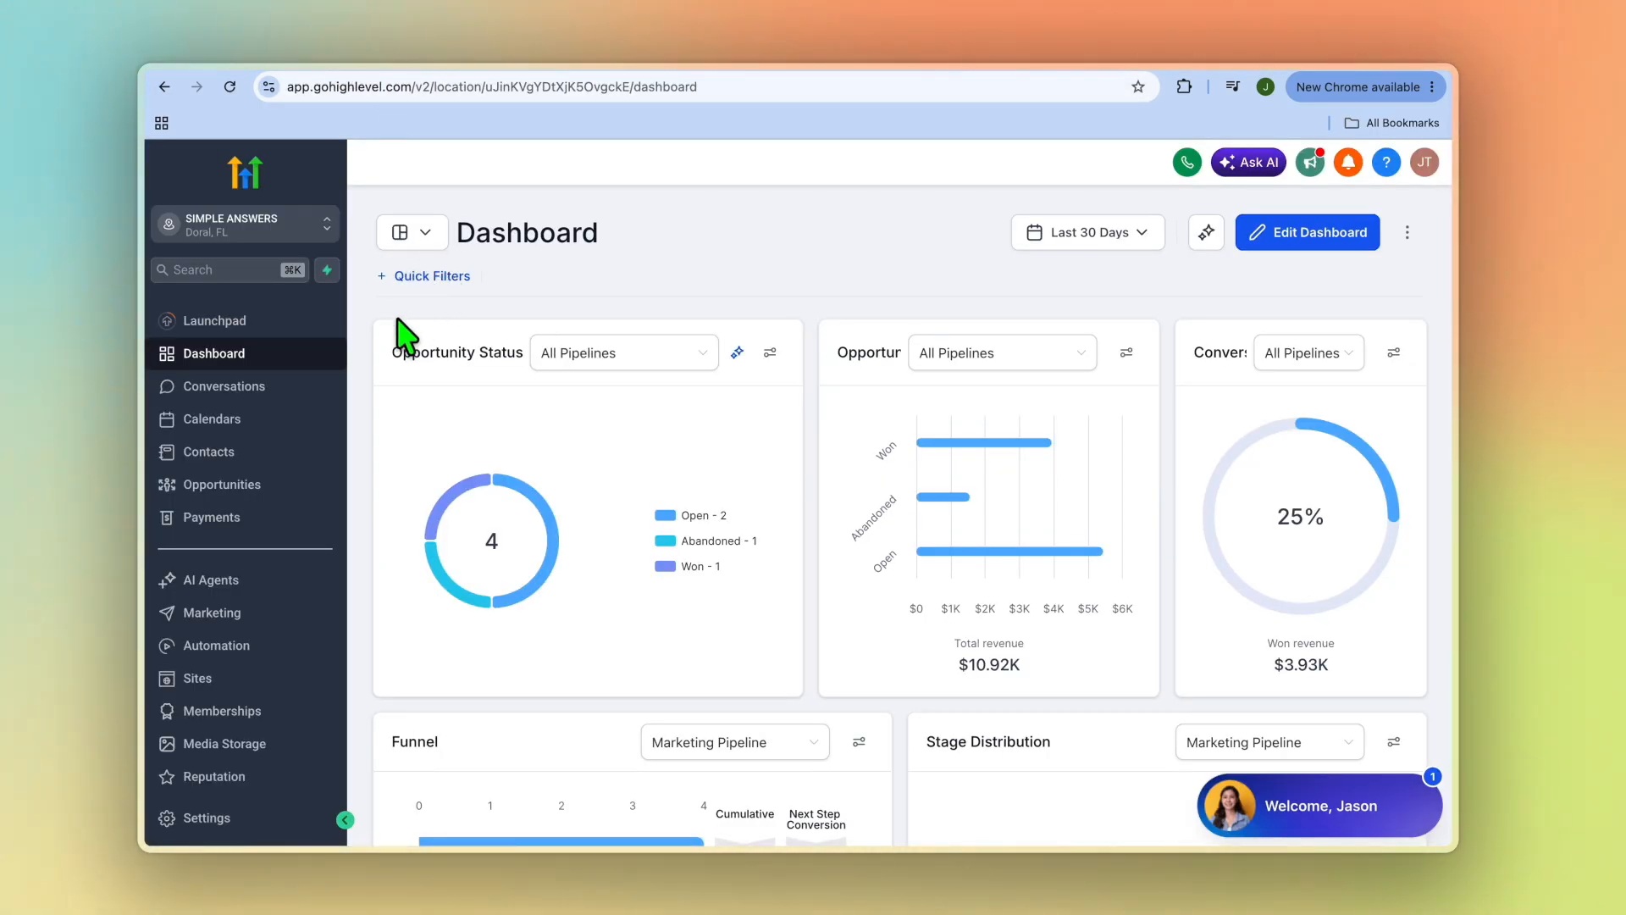
{"action": "left_click", "coordinate": [261, 825]}
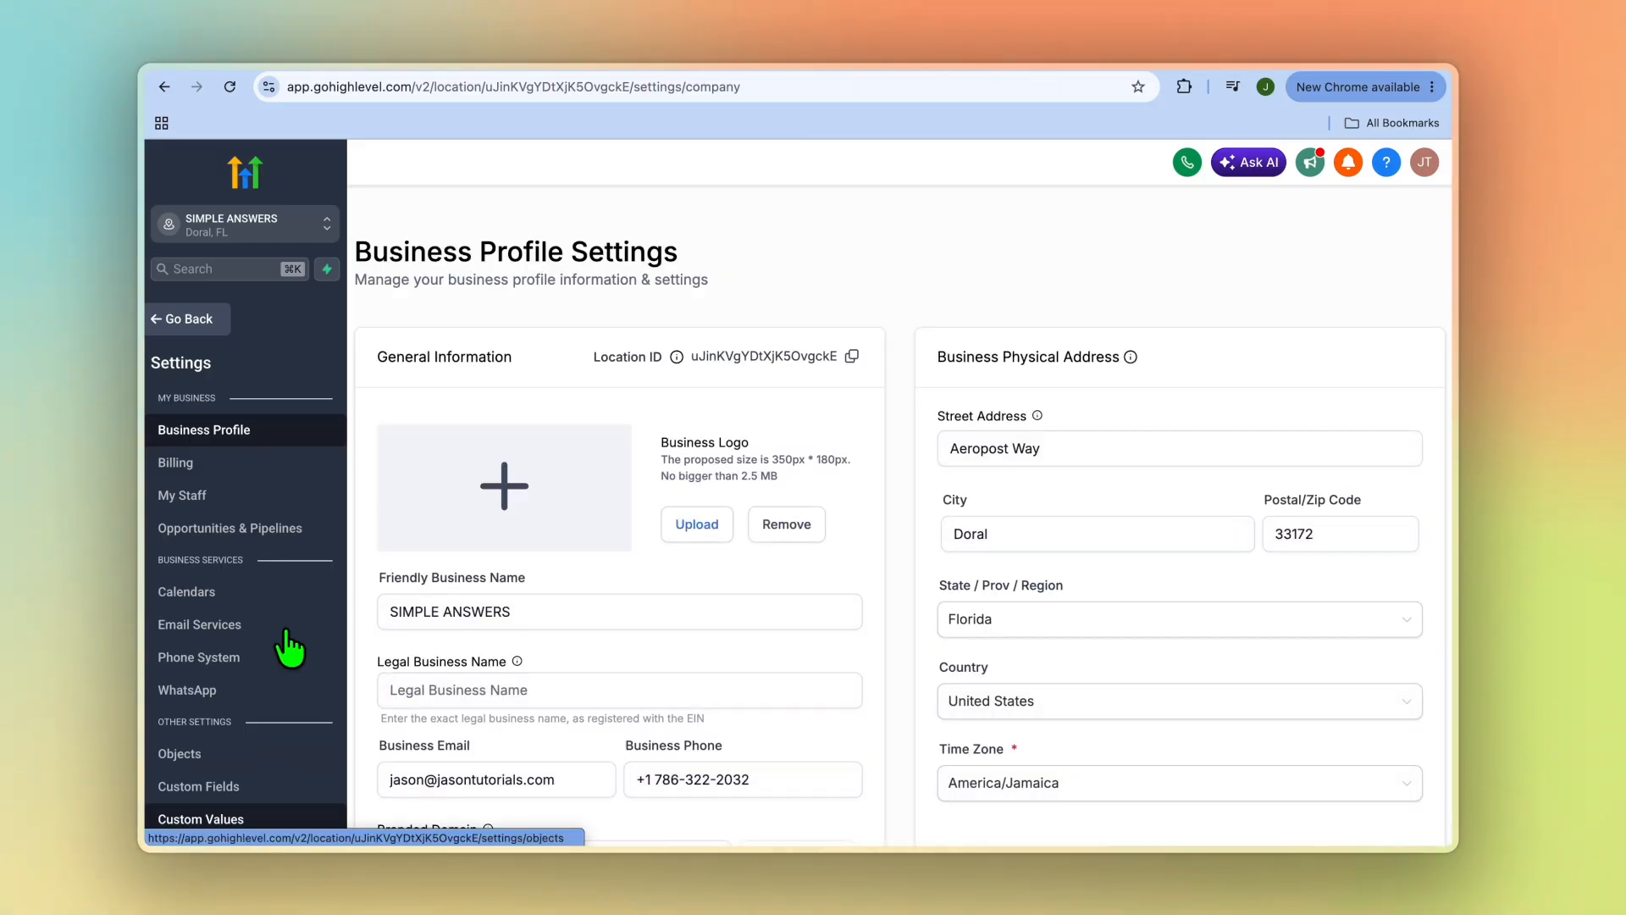
{"action": "left_click", "coordinate": [241, 506]}
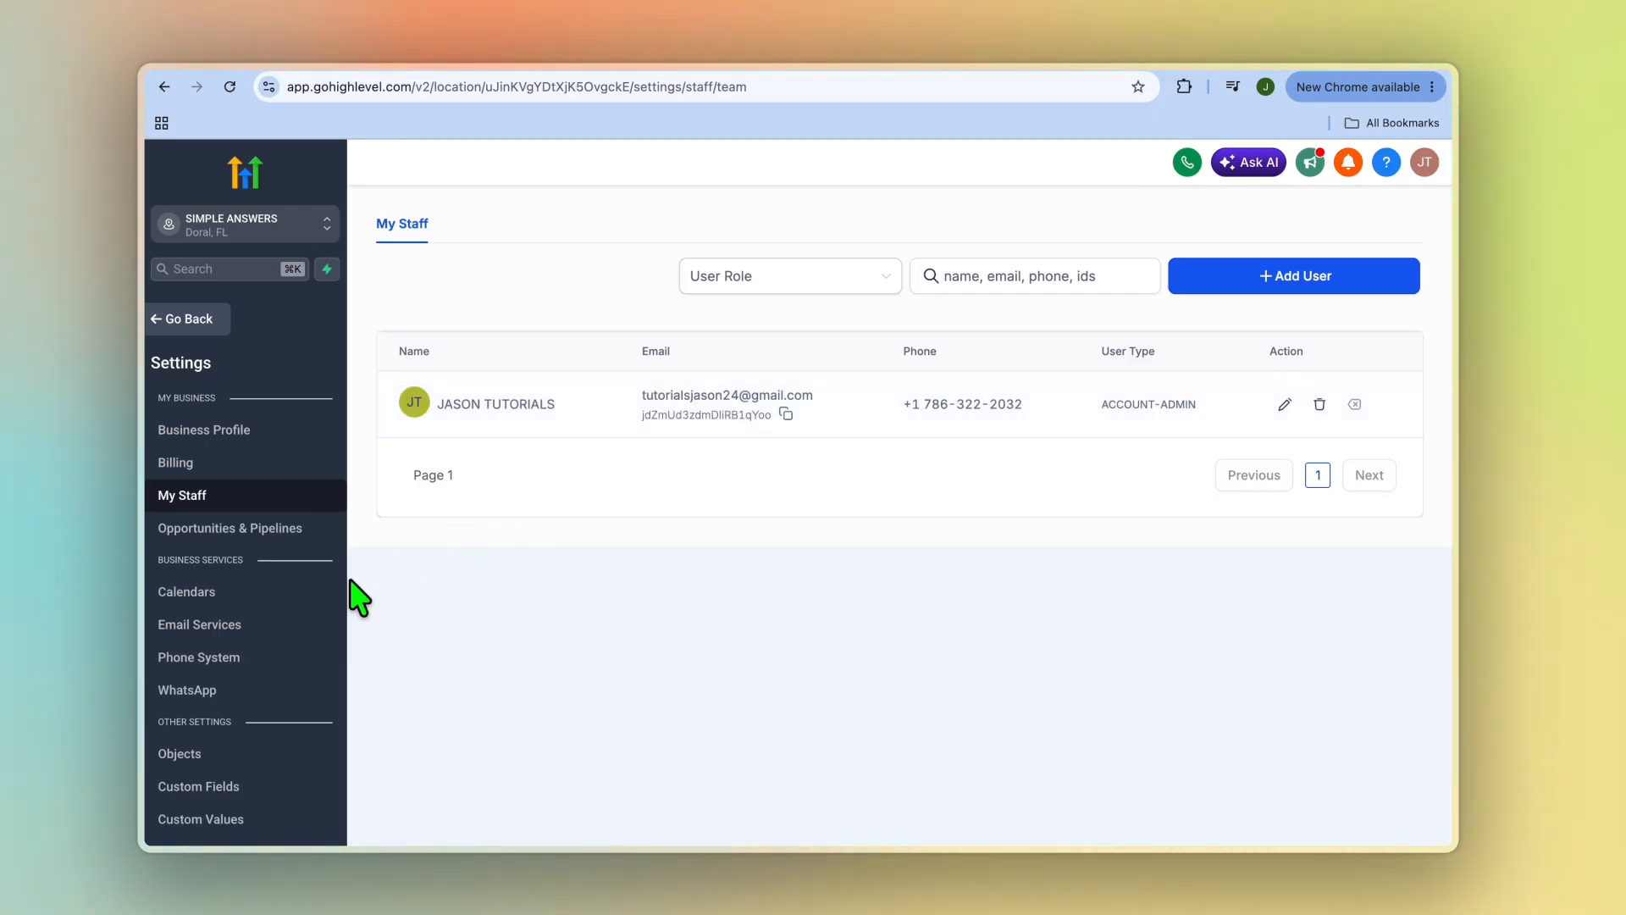
{"action": "left_click", "coordinate": [268, 602]}
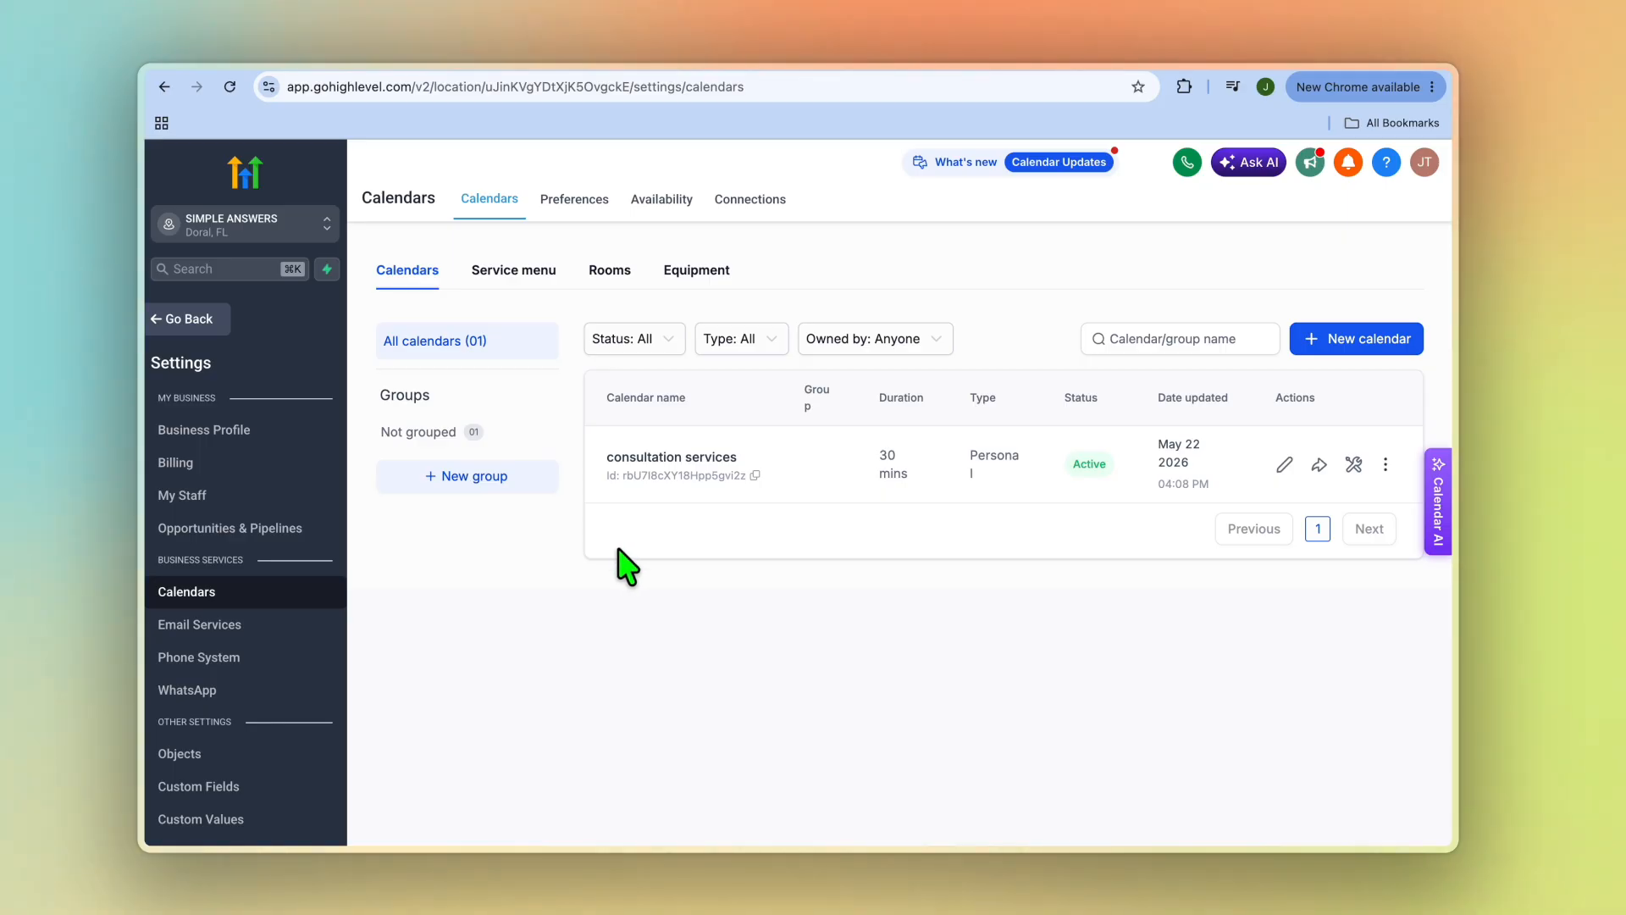
Step: Start a new calendar of the Service booking type, found among the additional calendar types
{"action": "left_click", "coordinate": [1373, 348]}
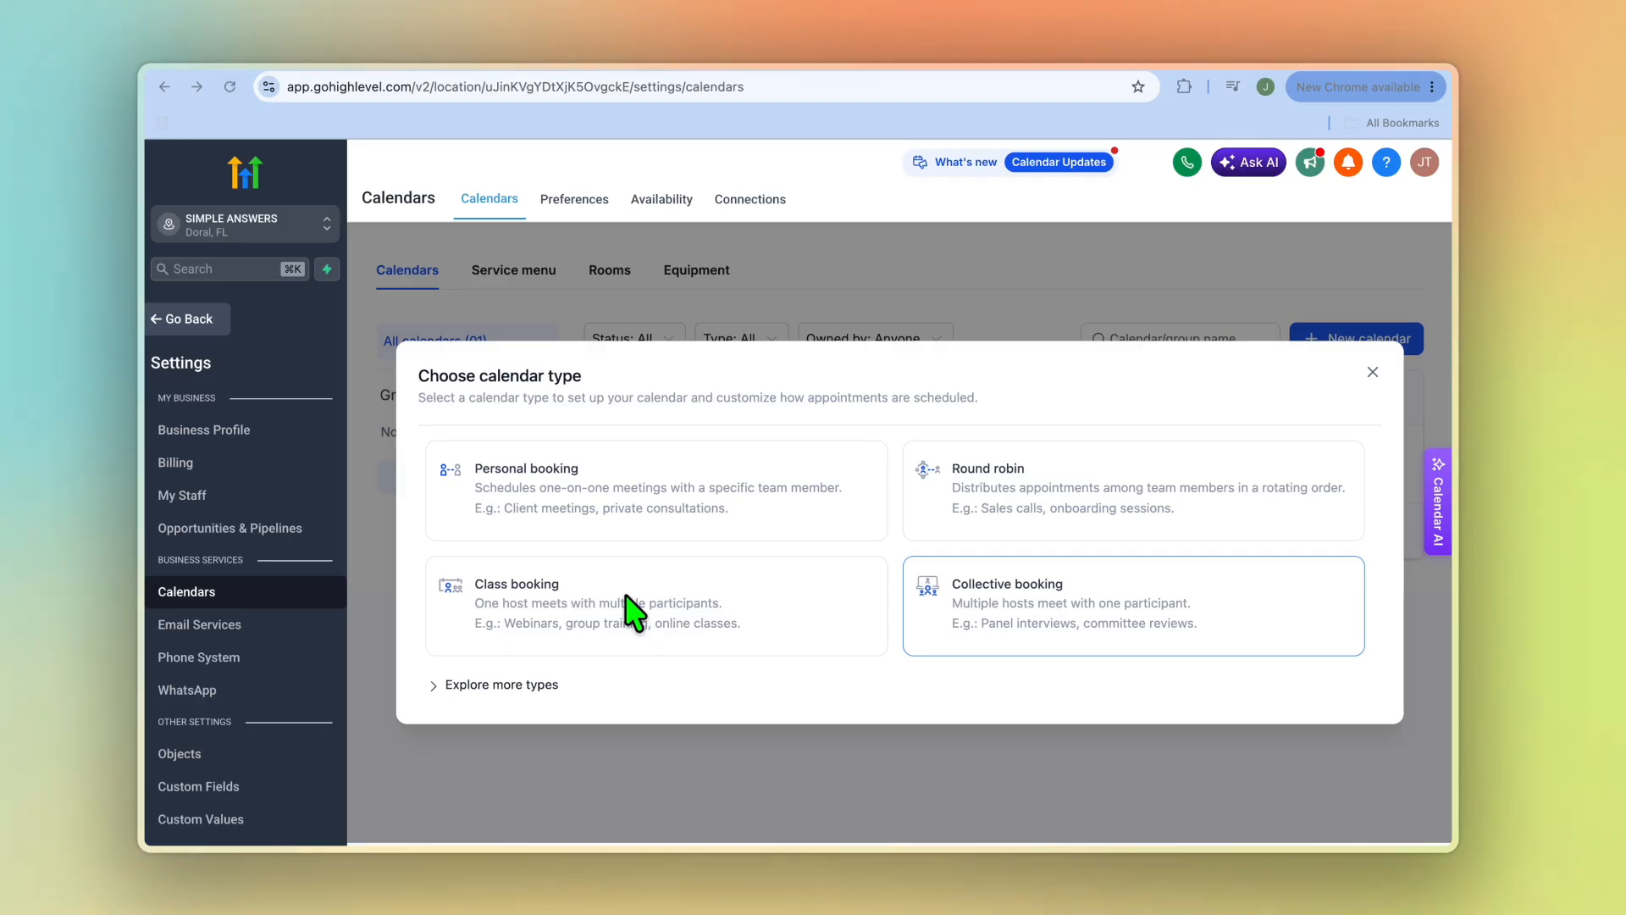
{"action": "left_click", "coordinate": [480, 686]}
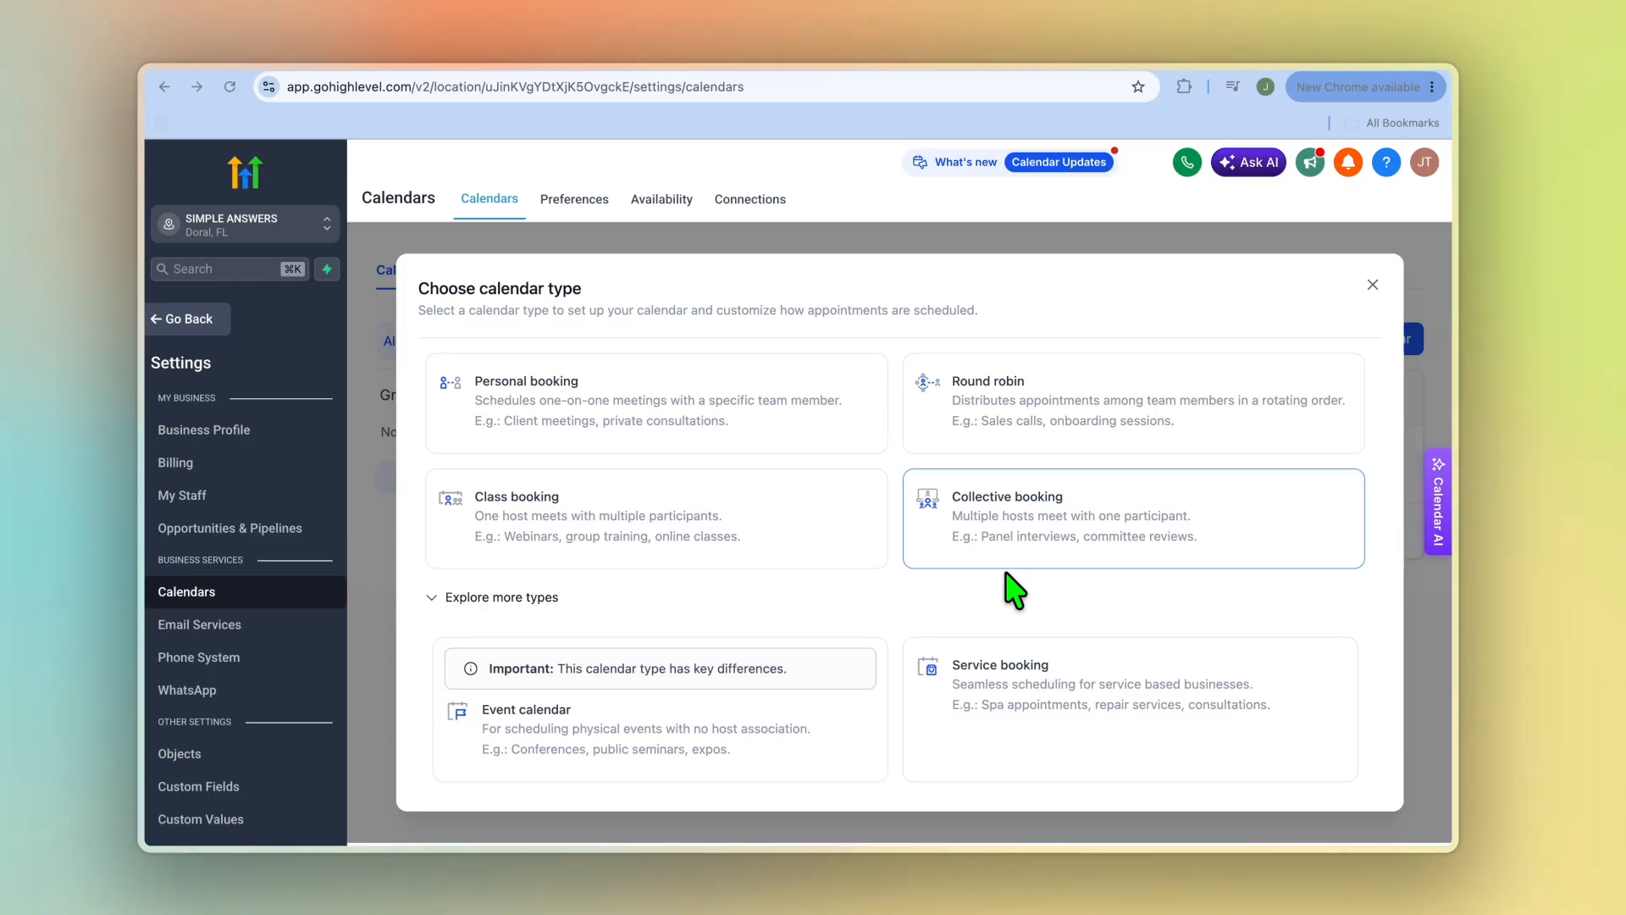
{"action": "left_click", "coordinate": [1112, 701]}
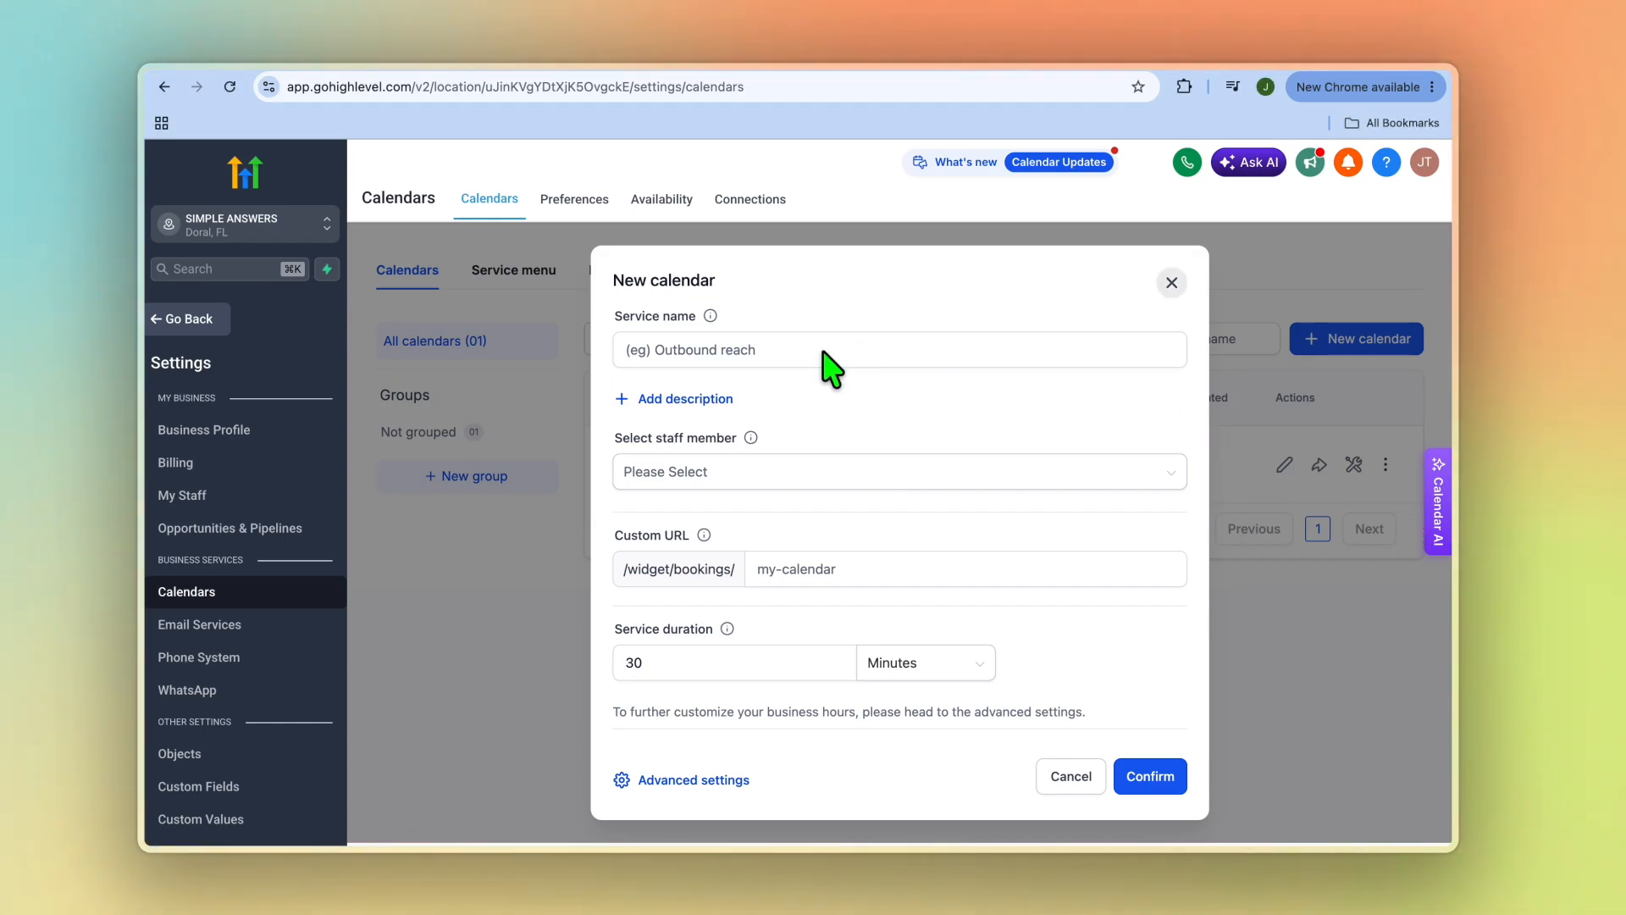
Step: Name the new calendar's service "consultation" and assign the listed staff member to it
{"action": "left_click", "coordinate": [770, 347]}
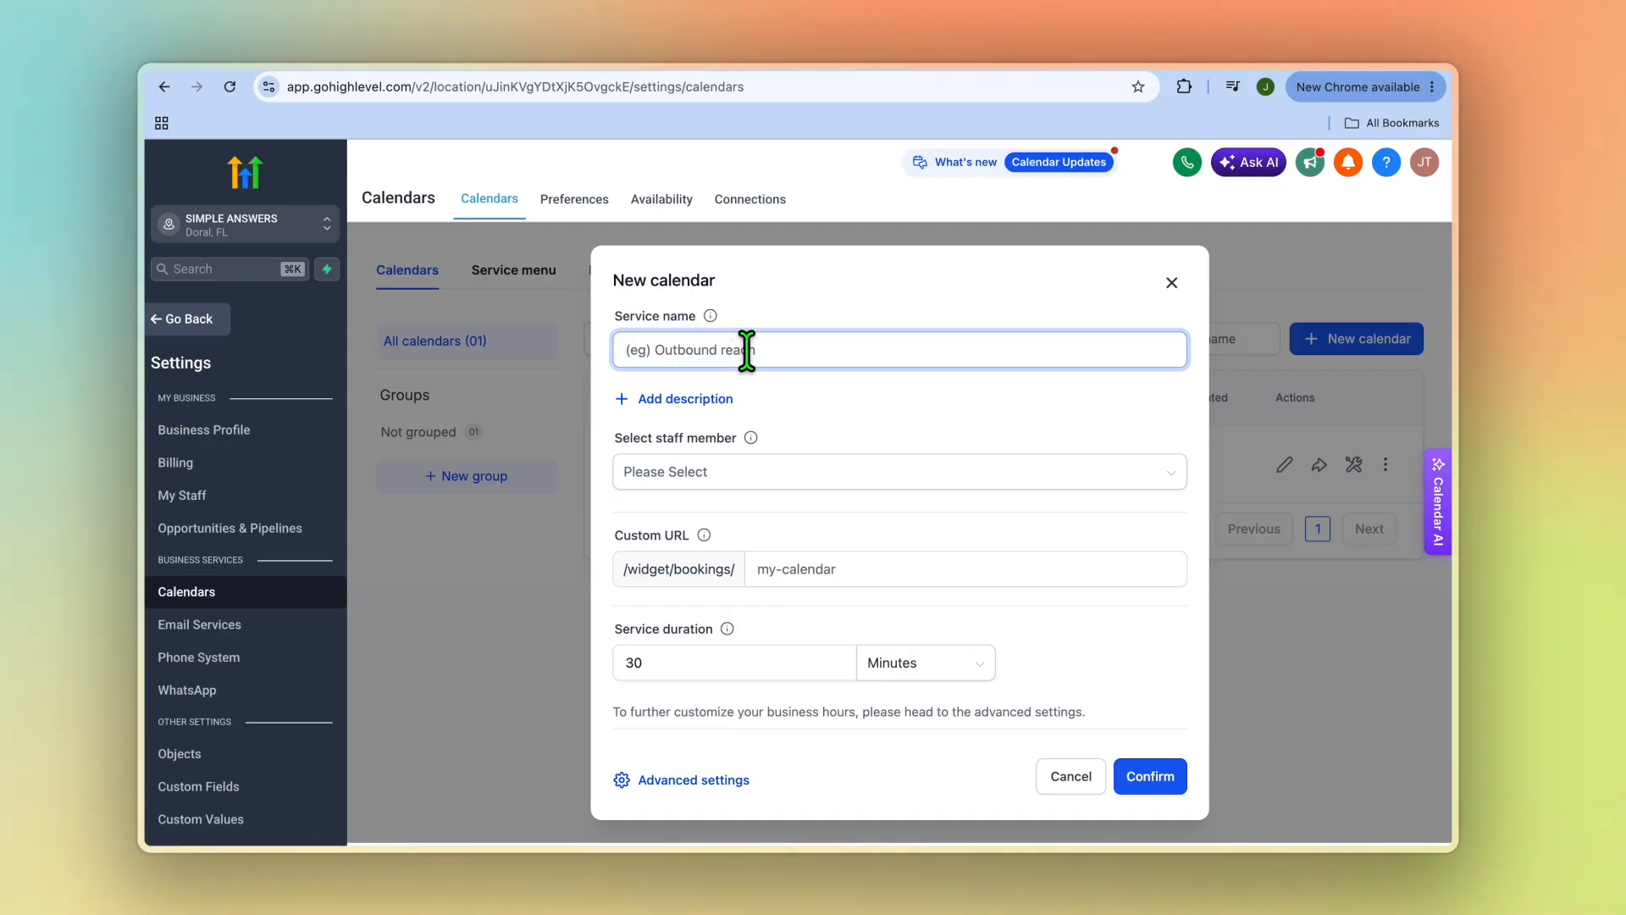
{"action": "type", "text": "consultation"}
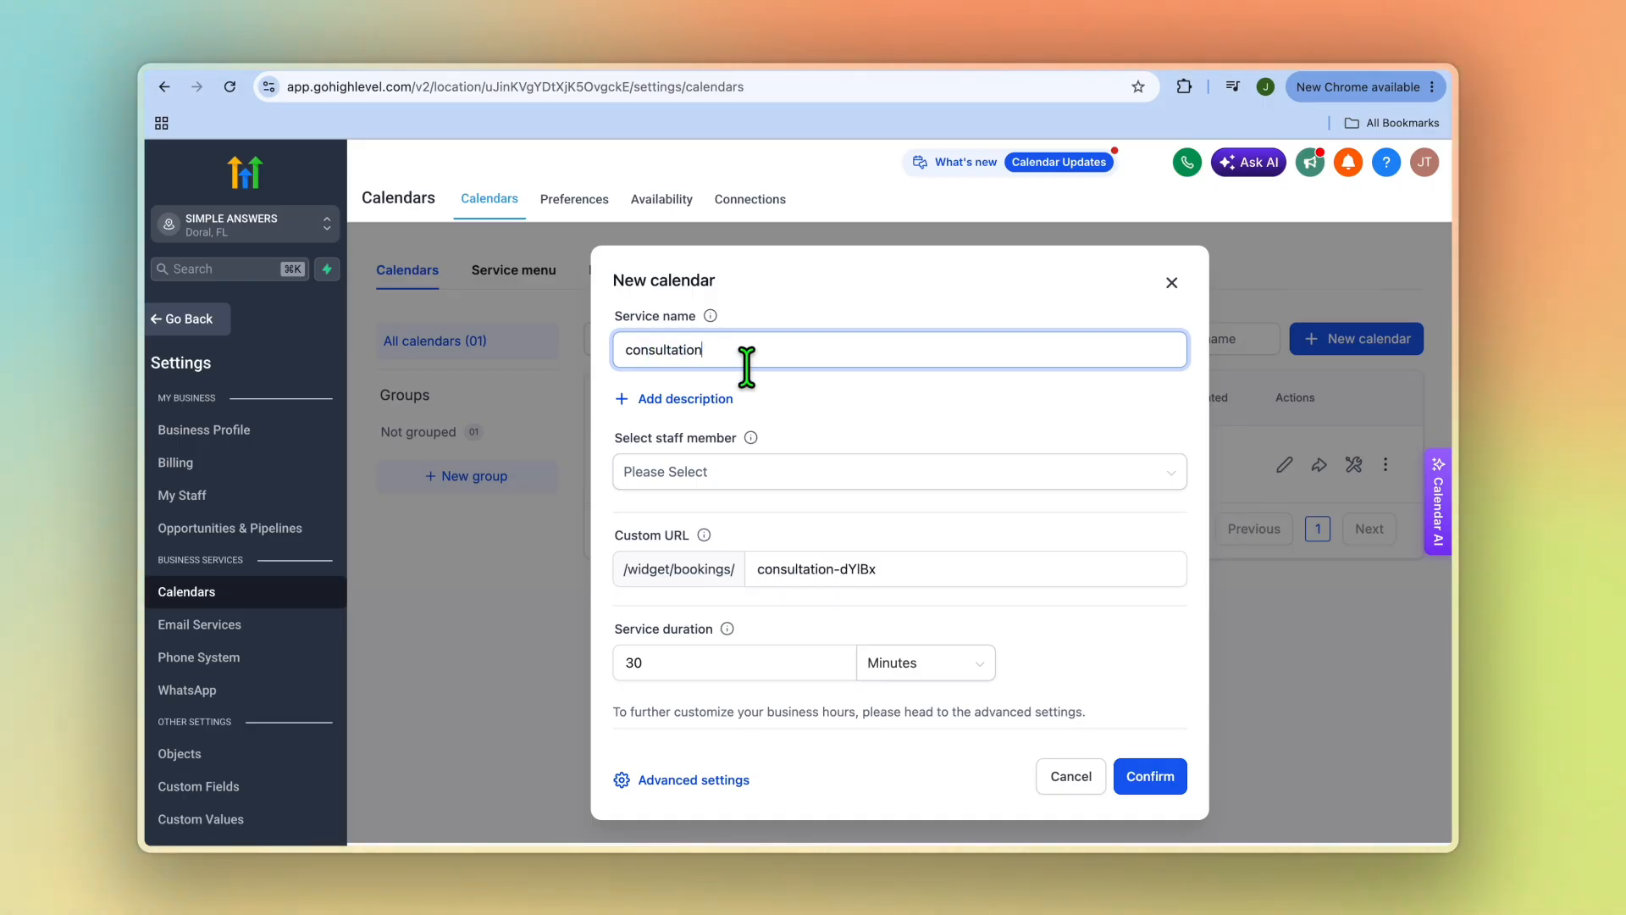
{"action": "left_click", "coordinate": [780, 476]}
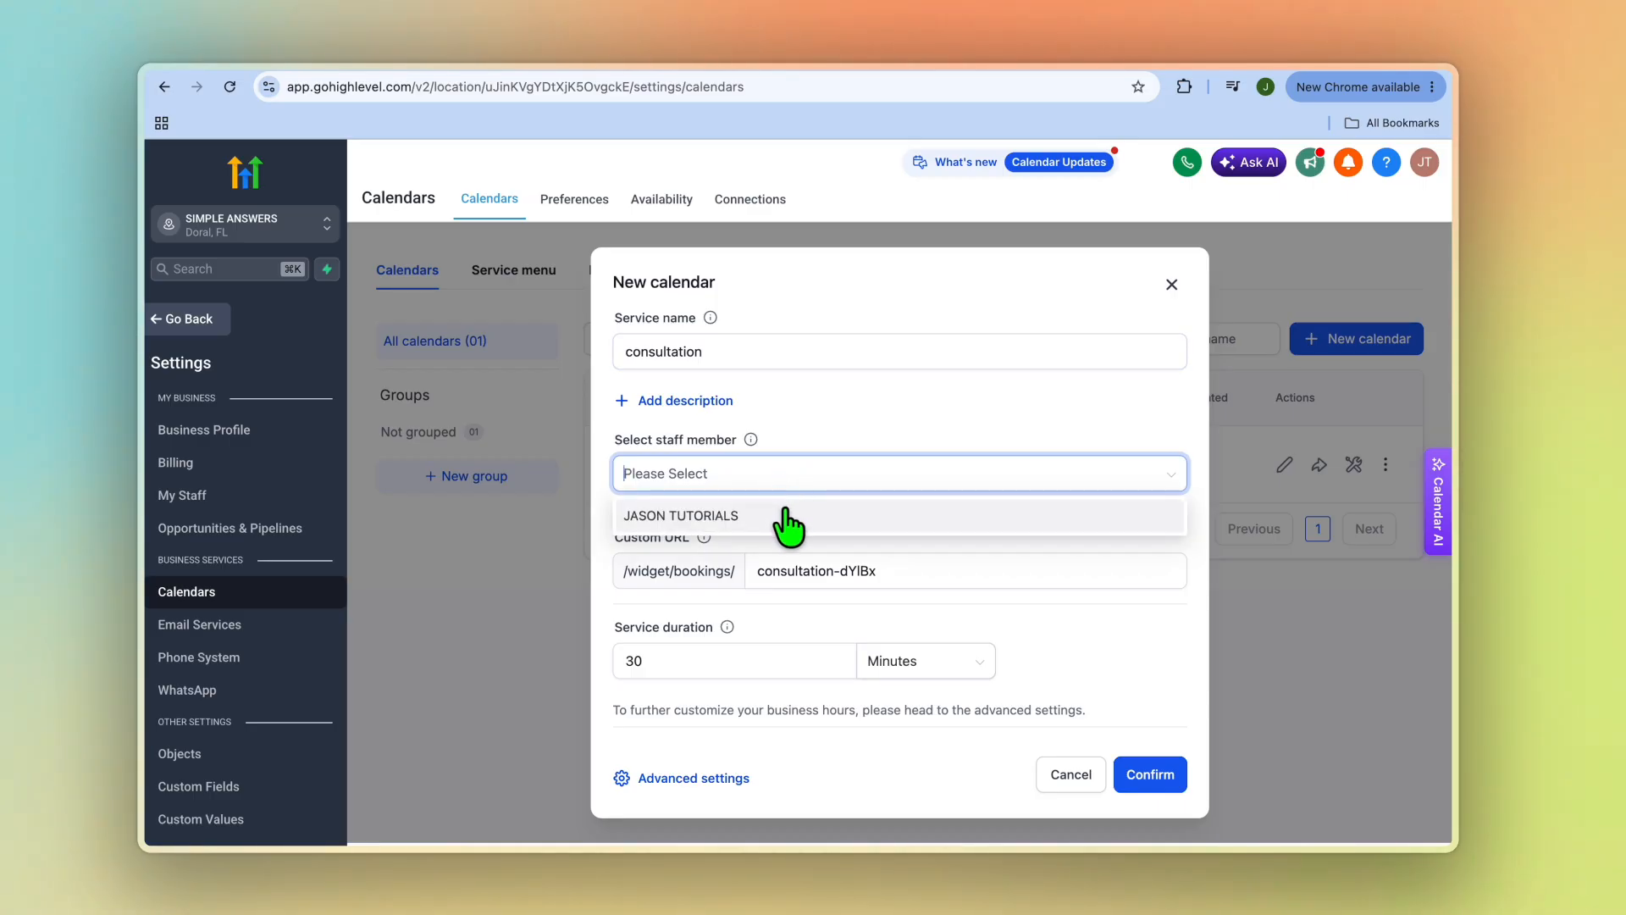
{"action": "left_click", "coordinate": [780, 519]}
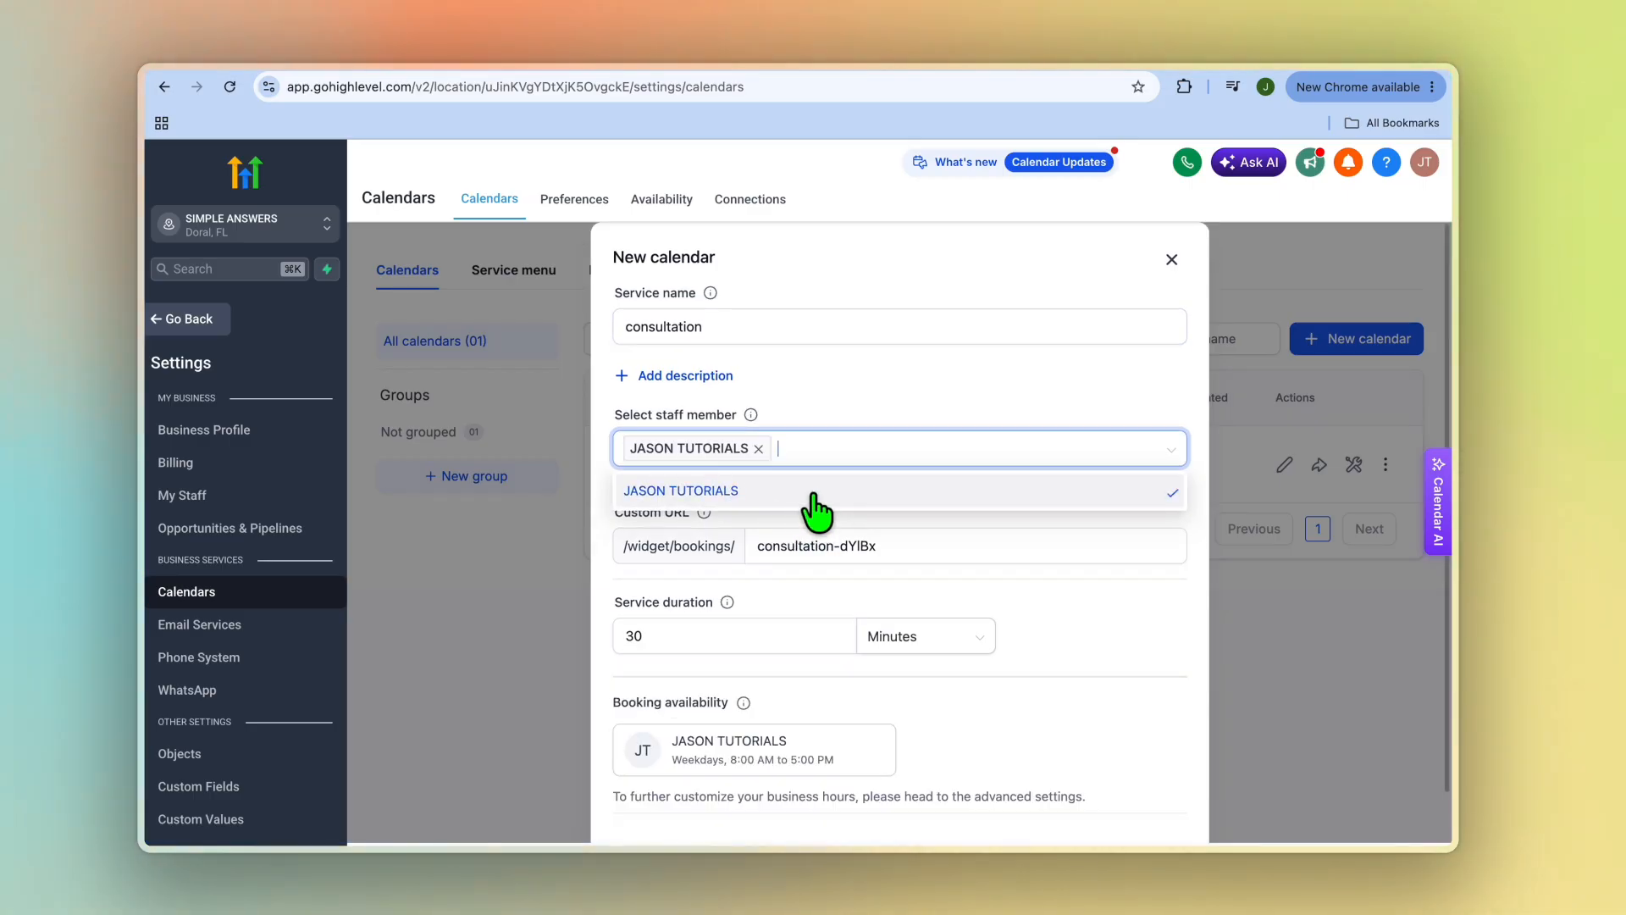
Step: Review the new calendar's custom URL, service duration and the available duration units
{"action": "left_click", "coordinate": [930, 545]}
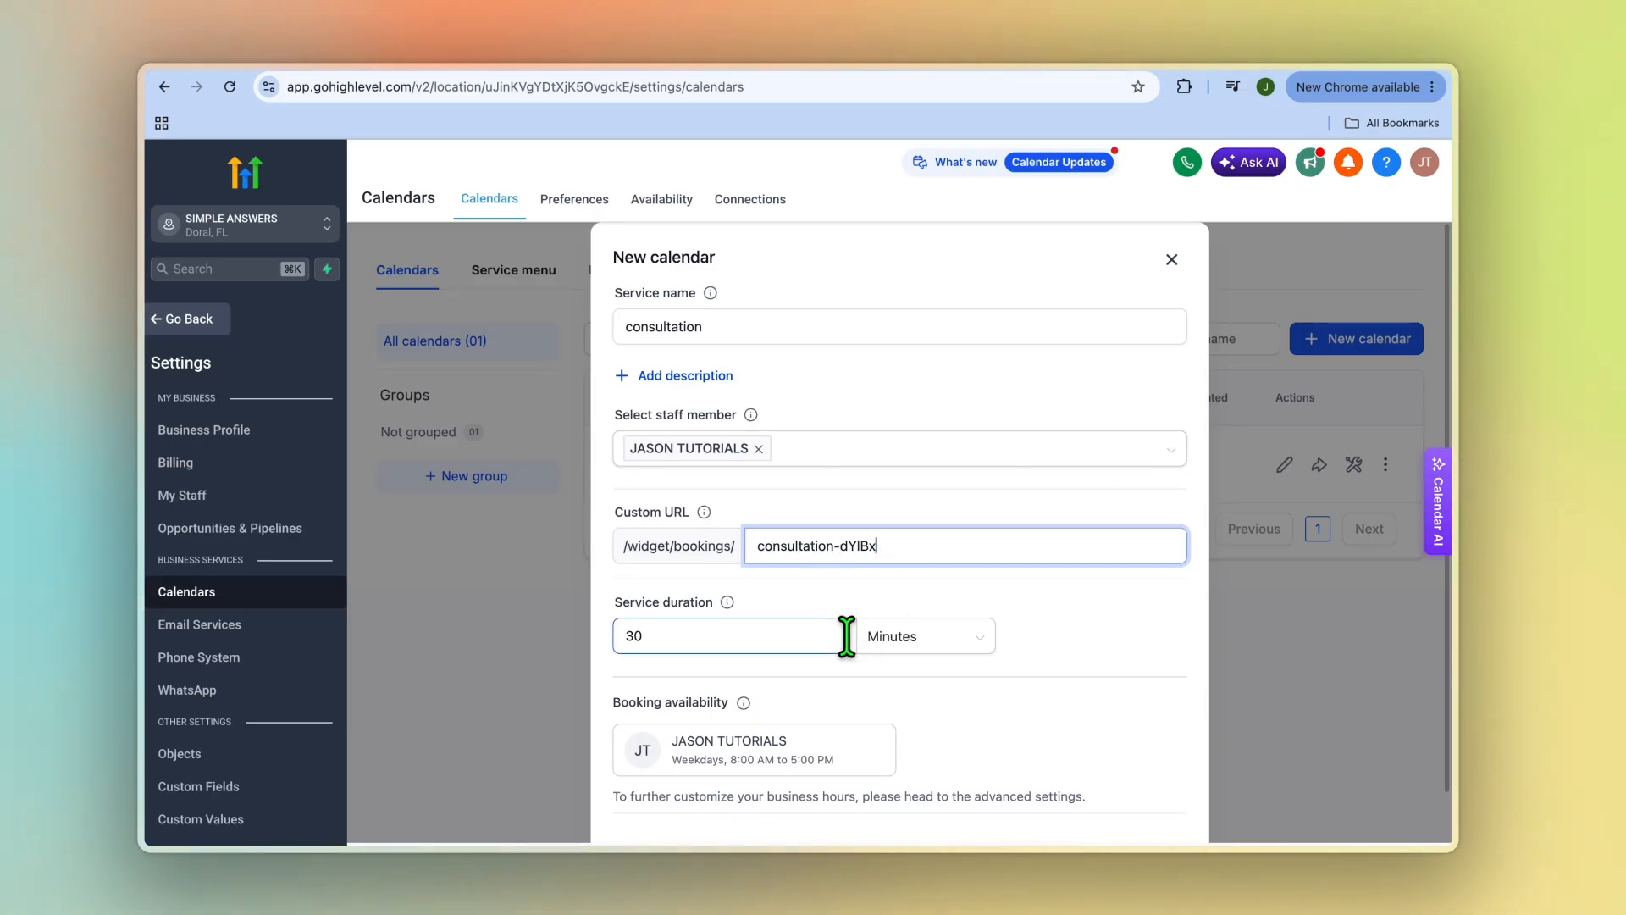
{"action": "scroll", "coordinate": [851, 644], "scroll_direction": "down", "scroll_amount": 2}
{"action": "left_click", "coordinate": [730, 572]}
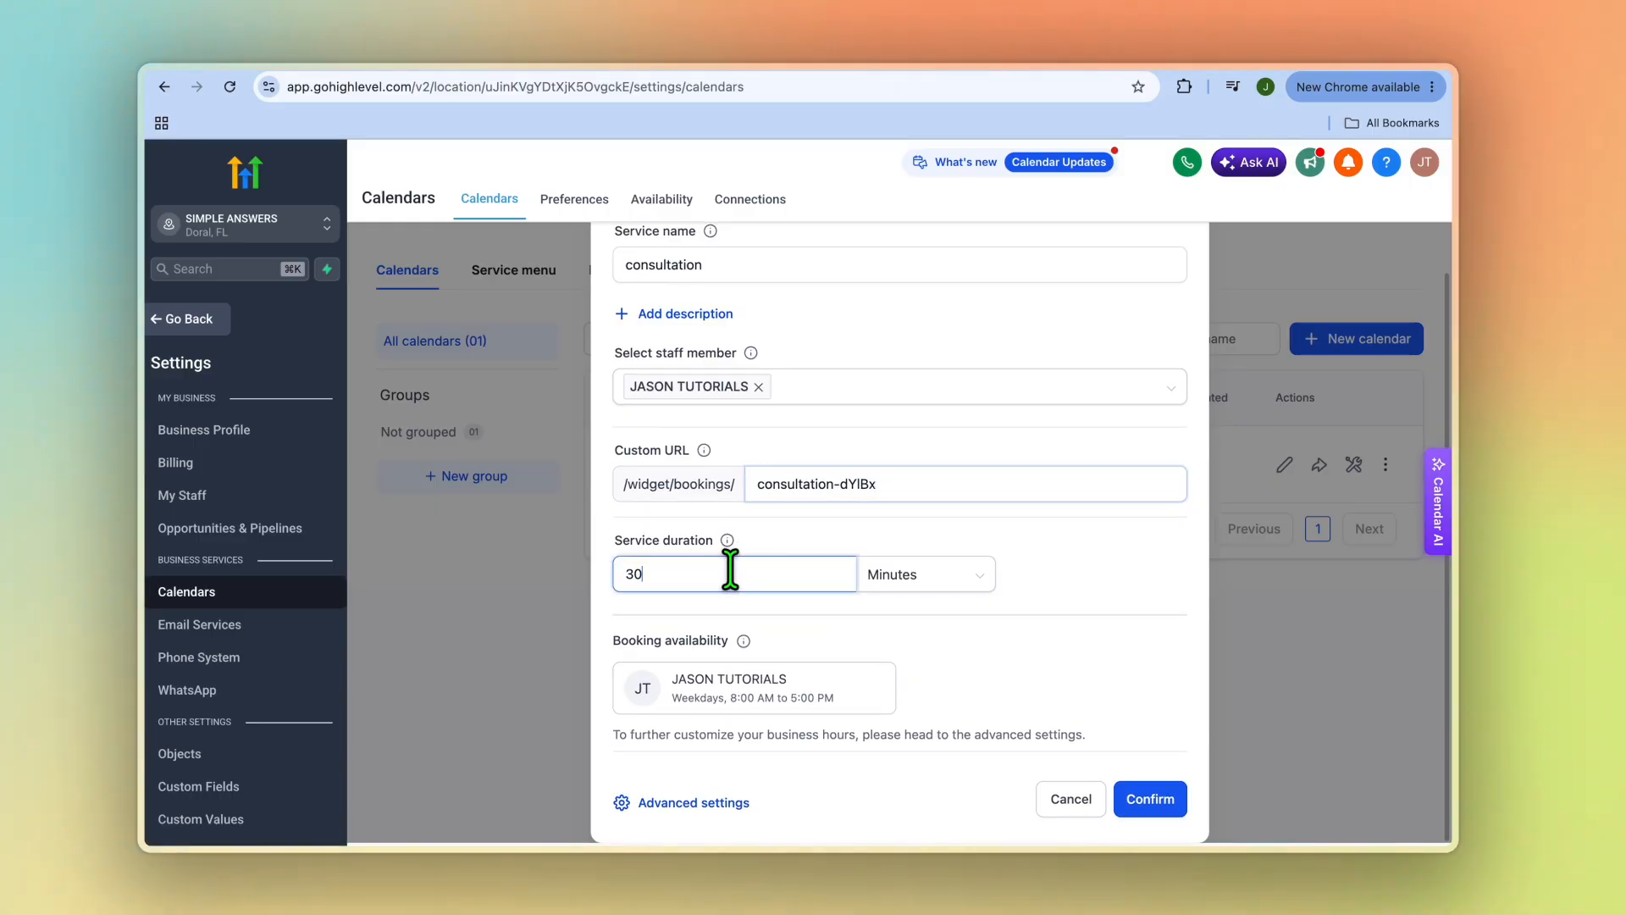
{"action": "left_click", "coordinate": [944, 587]}
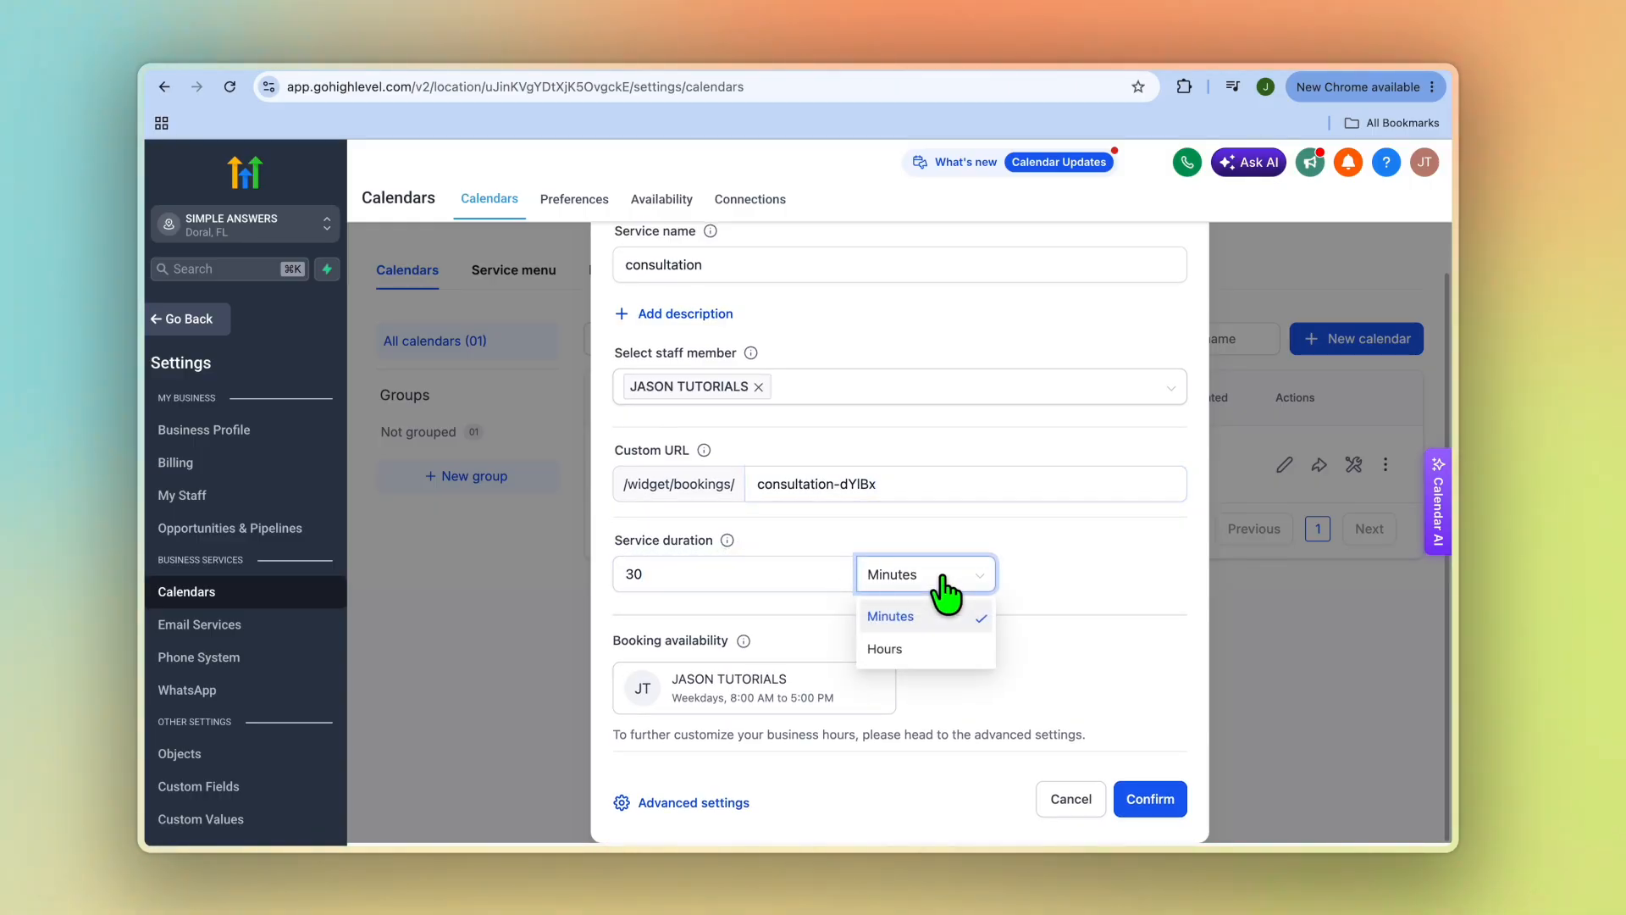
{"action": "left_click", "coordinate": [1081, 648]}
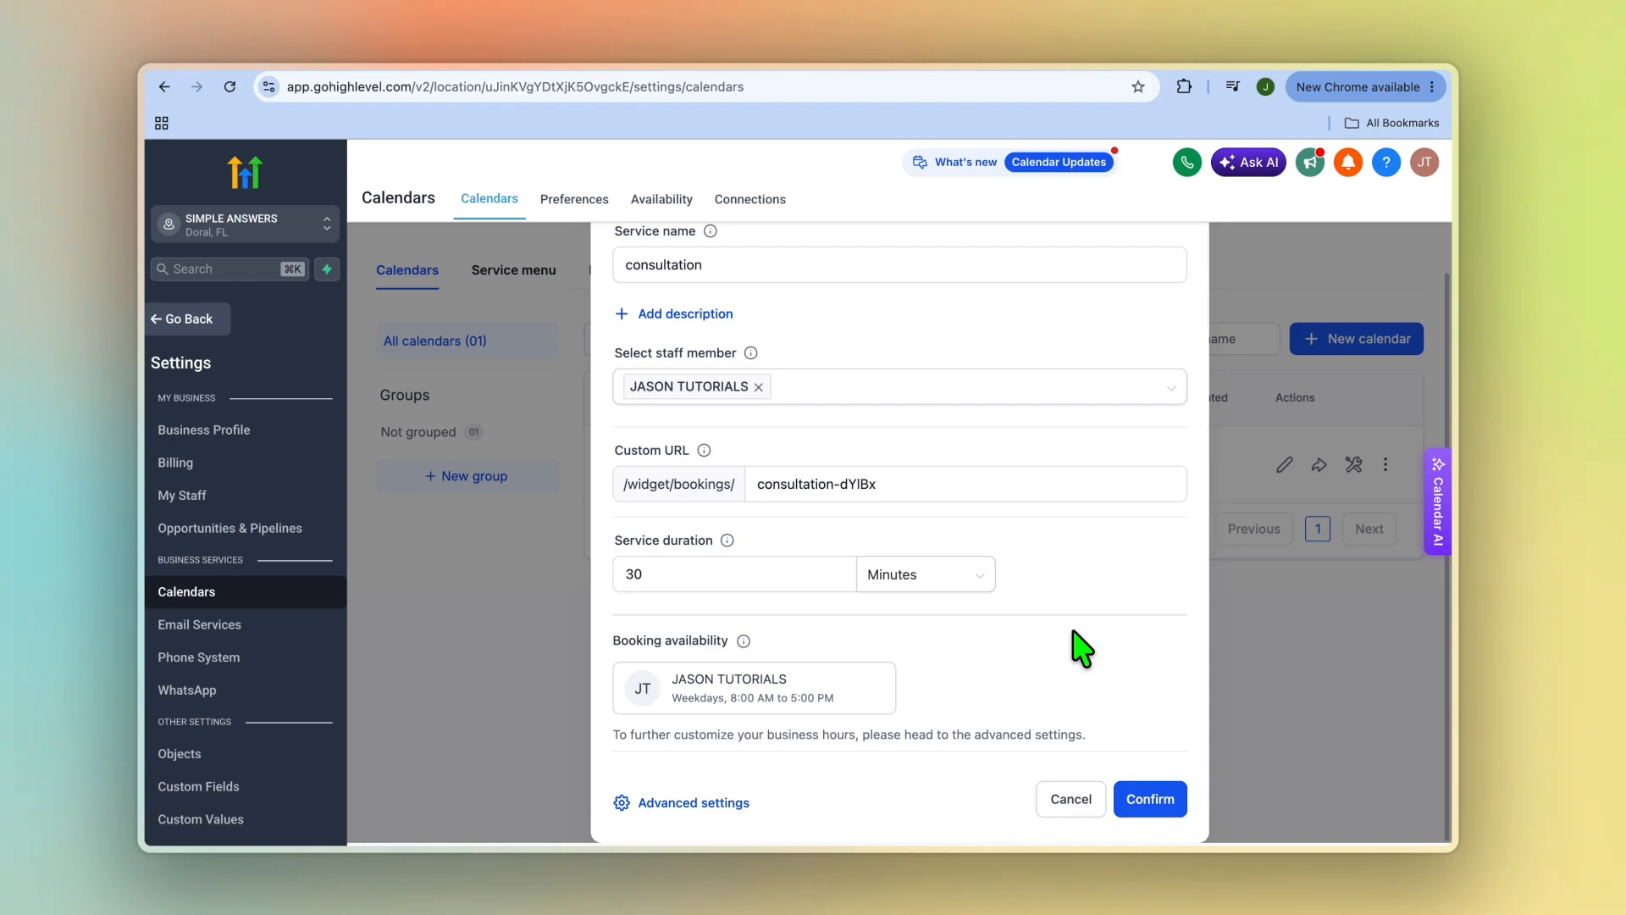
Step: Open the new calendar's advanced settings and review its service details, including logo, name, description and custom URL
{"action": "left_click", "coordinate": [730, 804]}
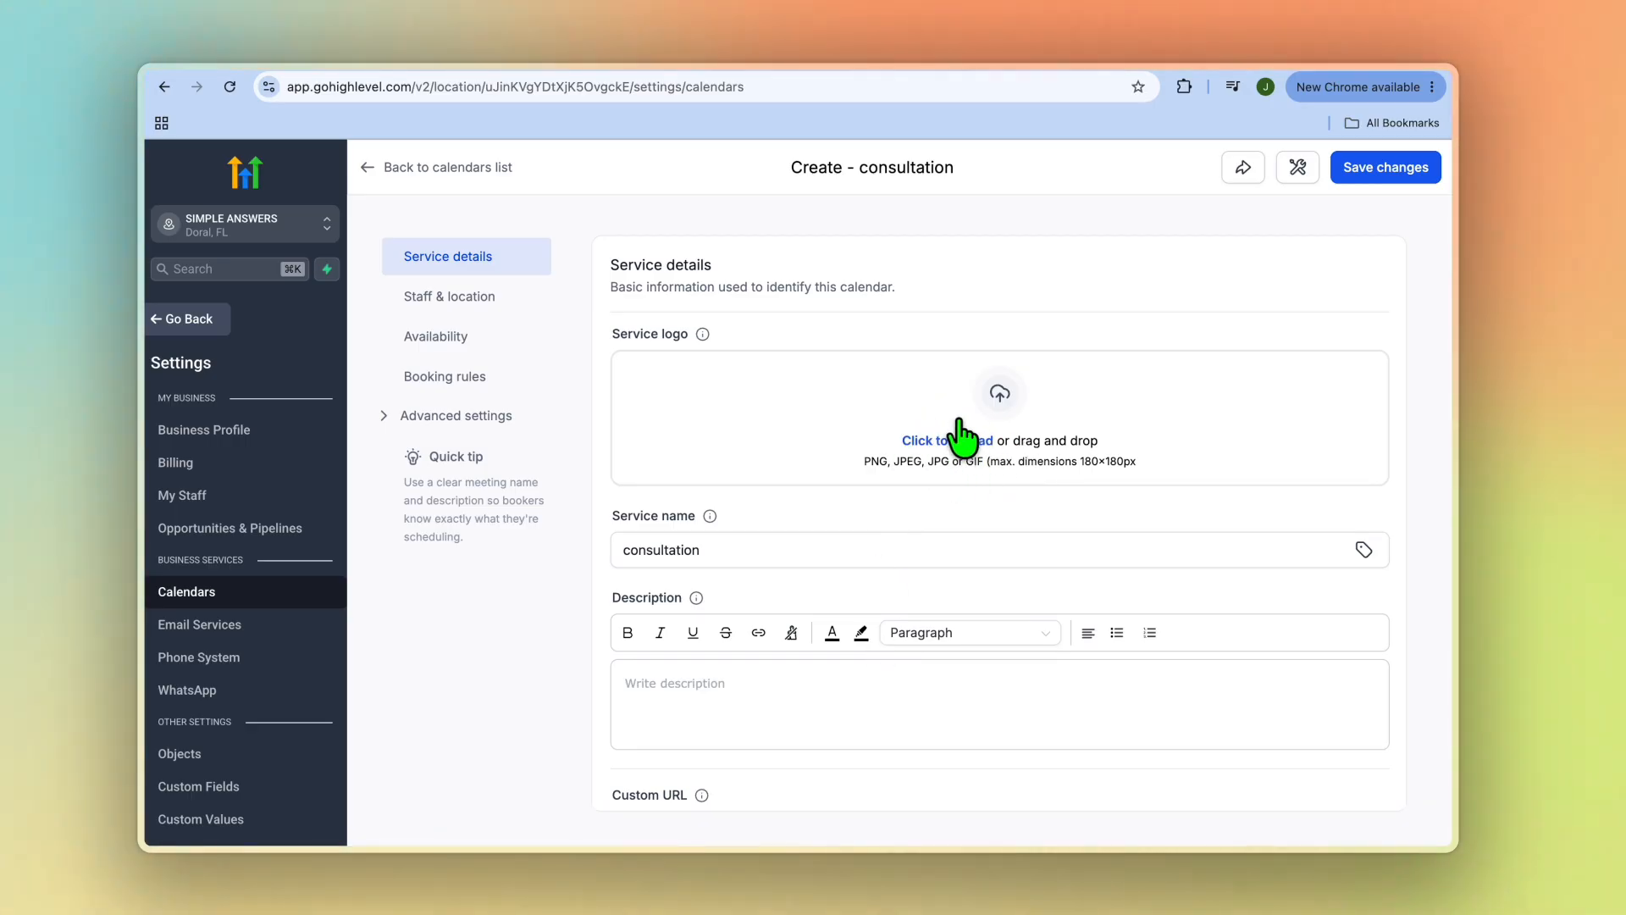
{"action": "left_click", "coordinate": [883, 535]}
{"action": "scroll", "coordinate": [885, 532], "scroll_direction": "down", "scroll_amount": 3}
{"action": "left_click", "coordinate": [842, 498]}
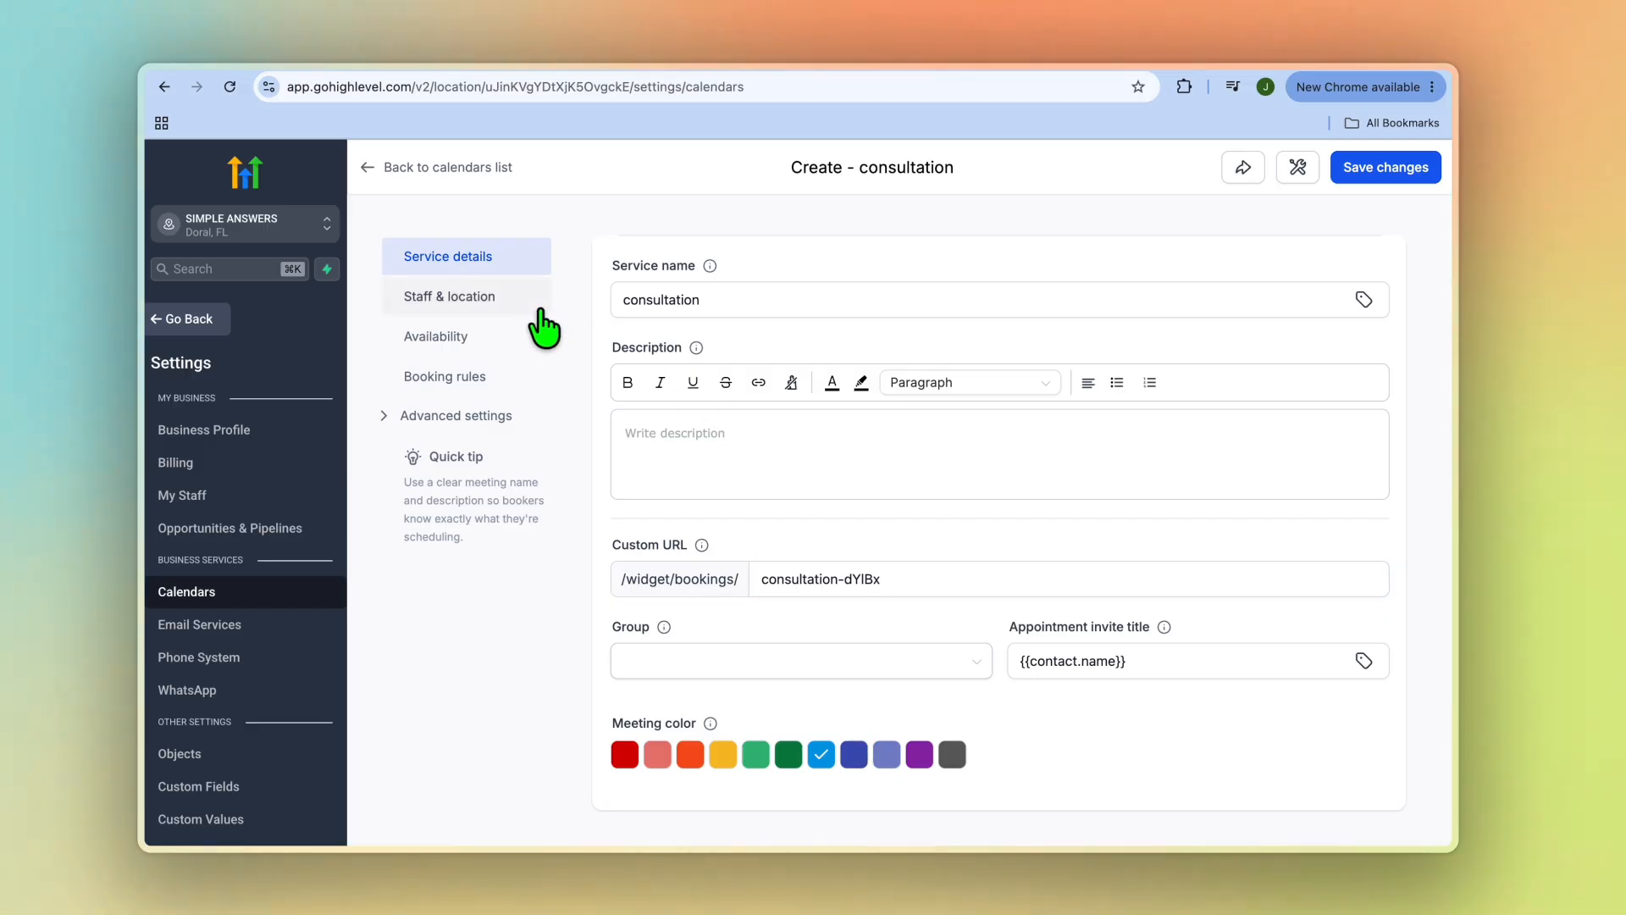
Step: Add Google Meet as a second meeting location for the assigned staff member
{"action": "left_click", "coordinate": [475, 296]}
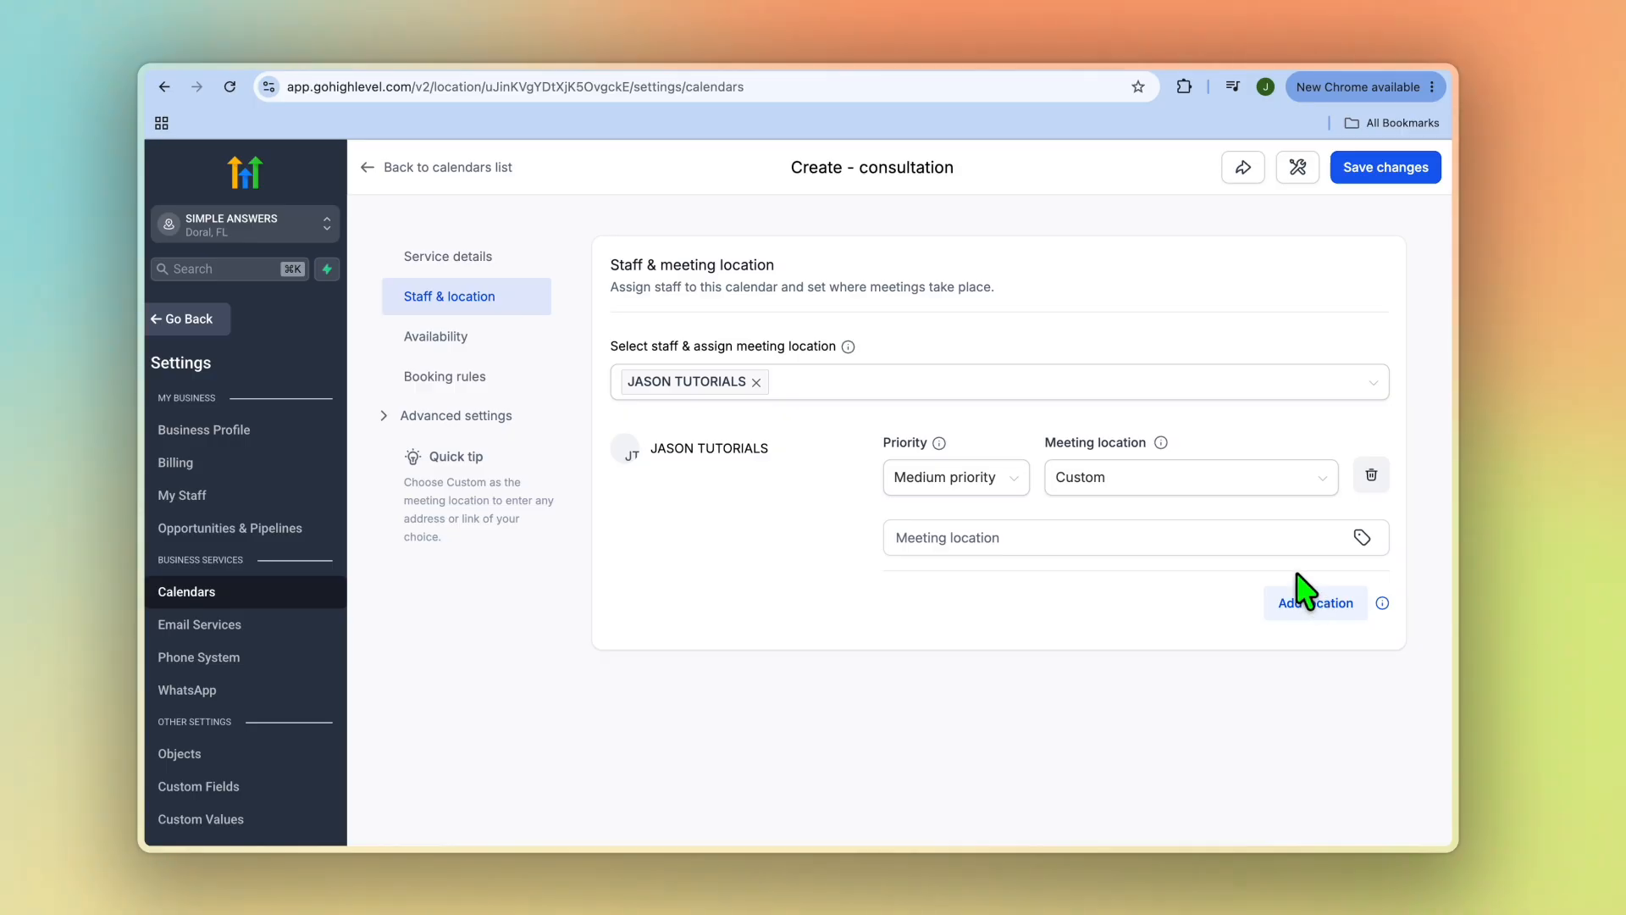
{"action": "left_click", "coordinate": [978, 534]}
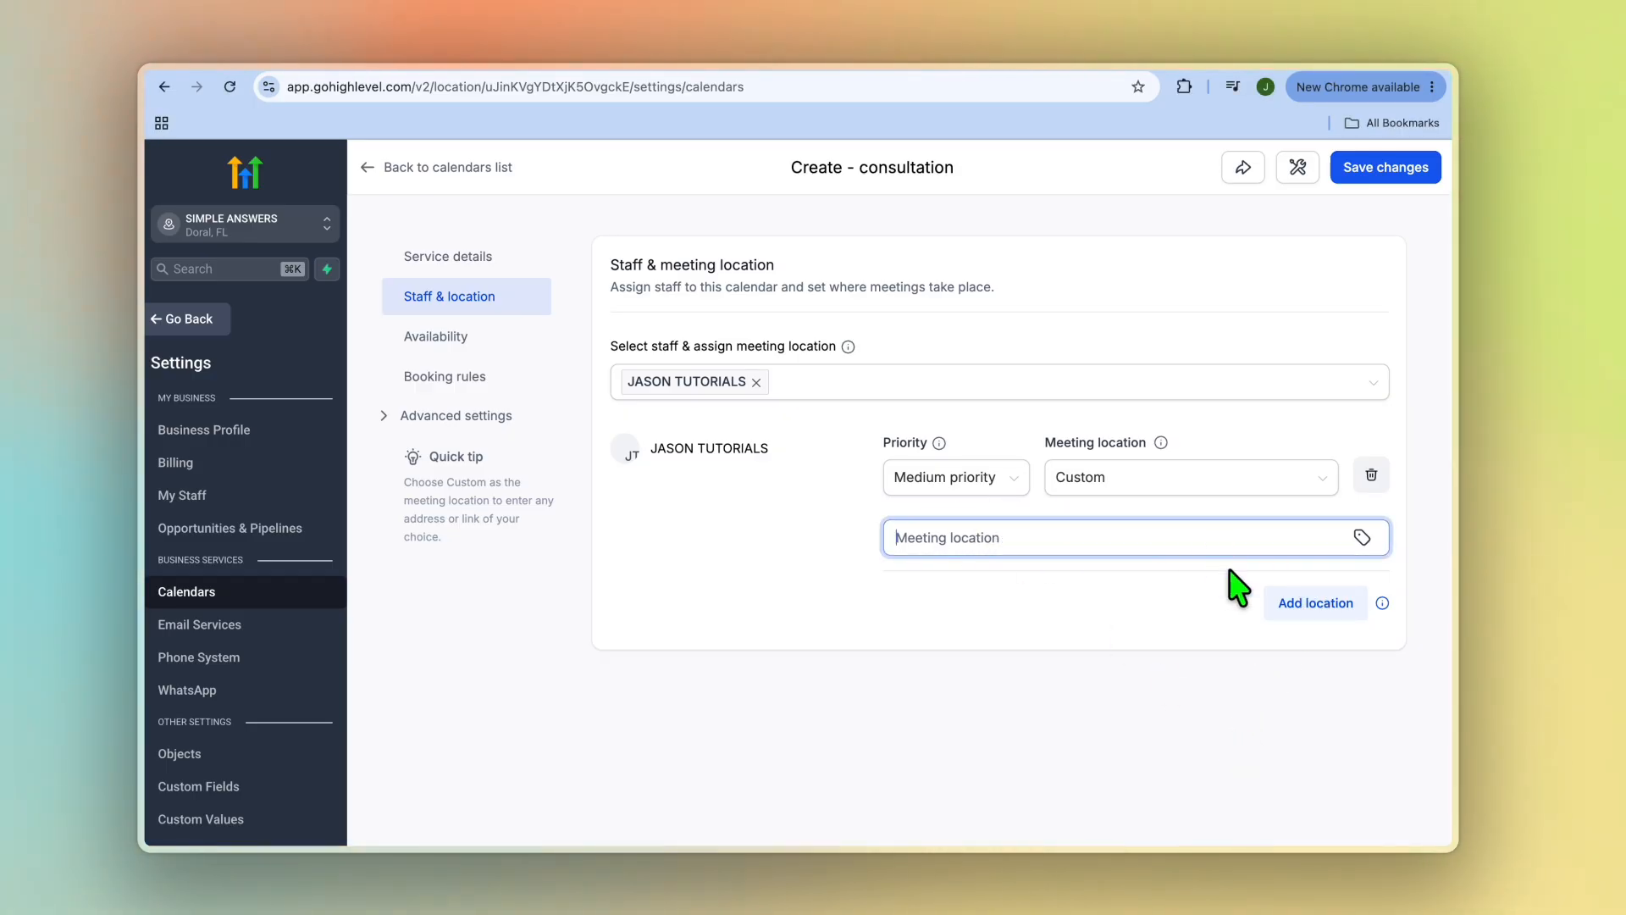
{"action": "left_click", "coordinate": [1330, 604]}
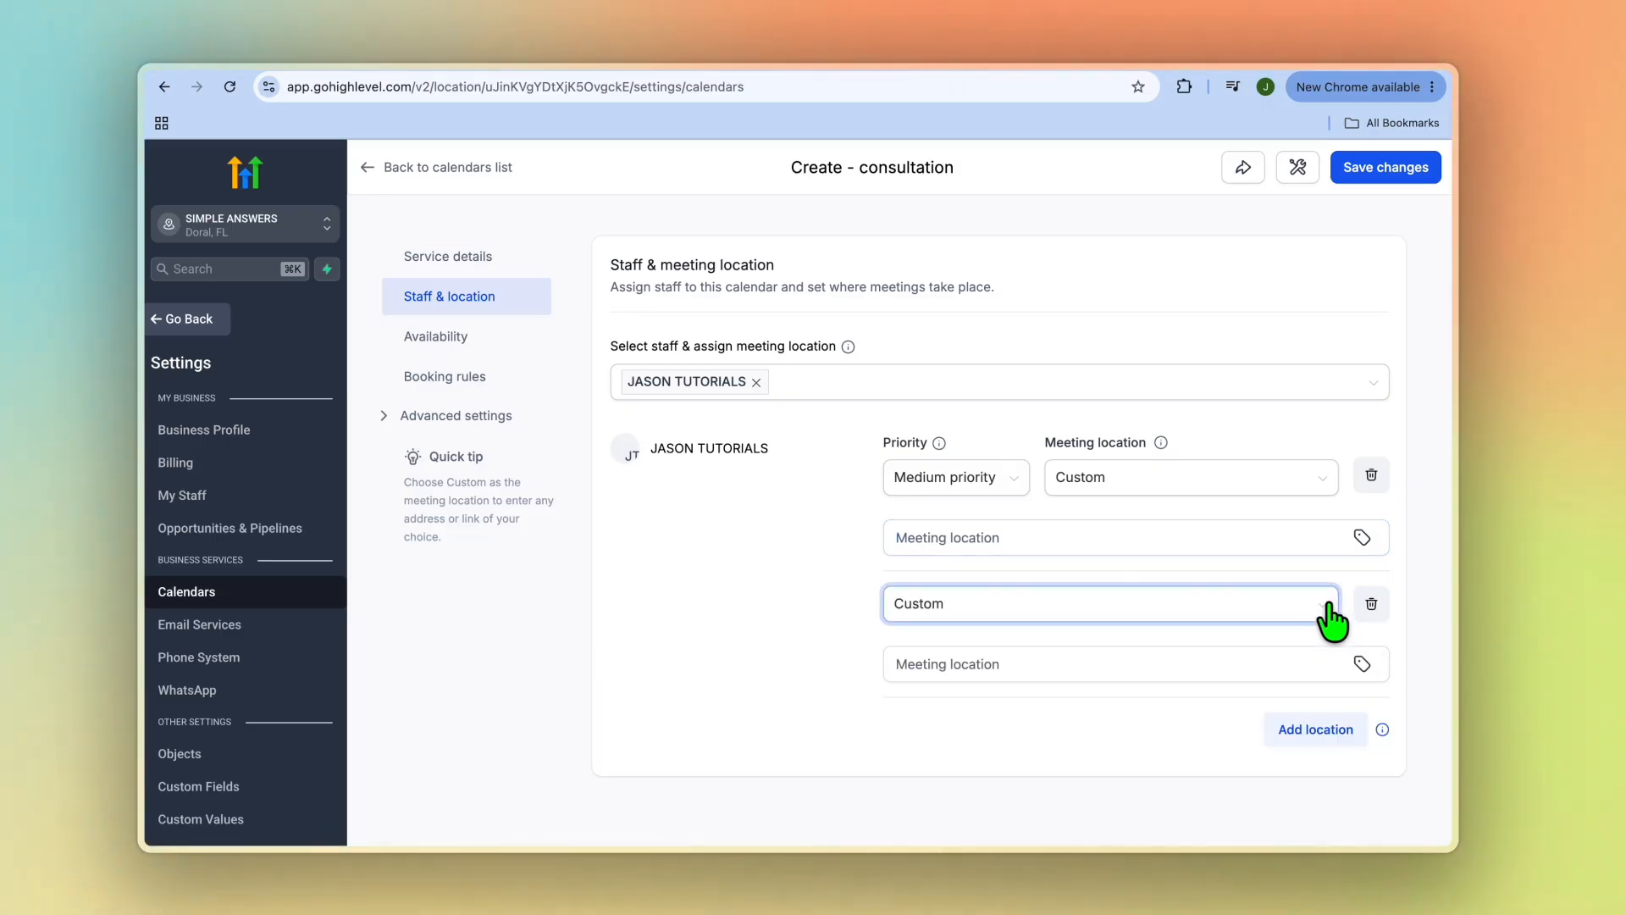
{"action": "left_click", "coordinate": [1073, 606]}
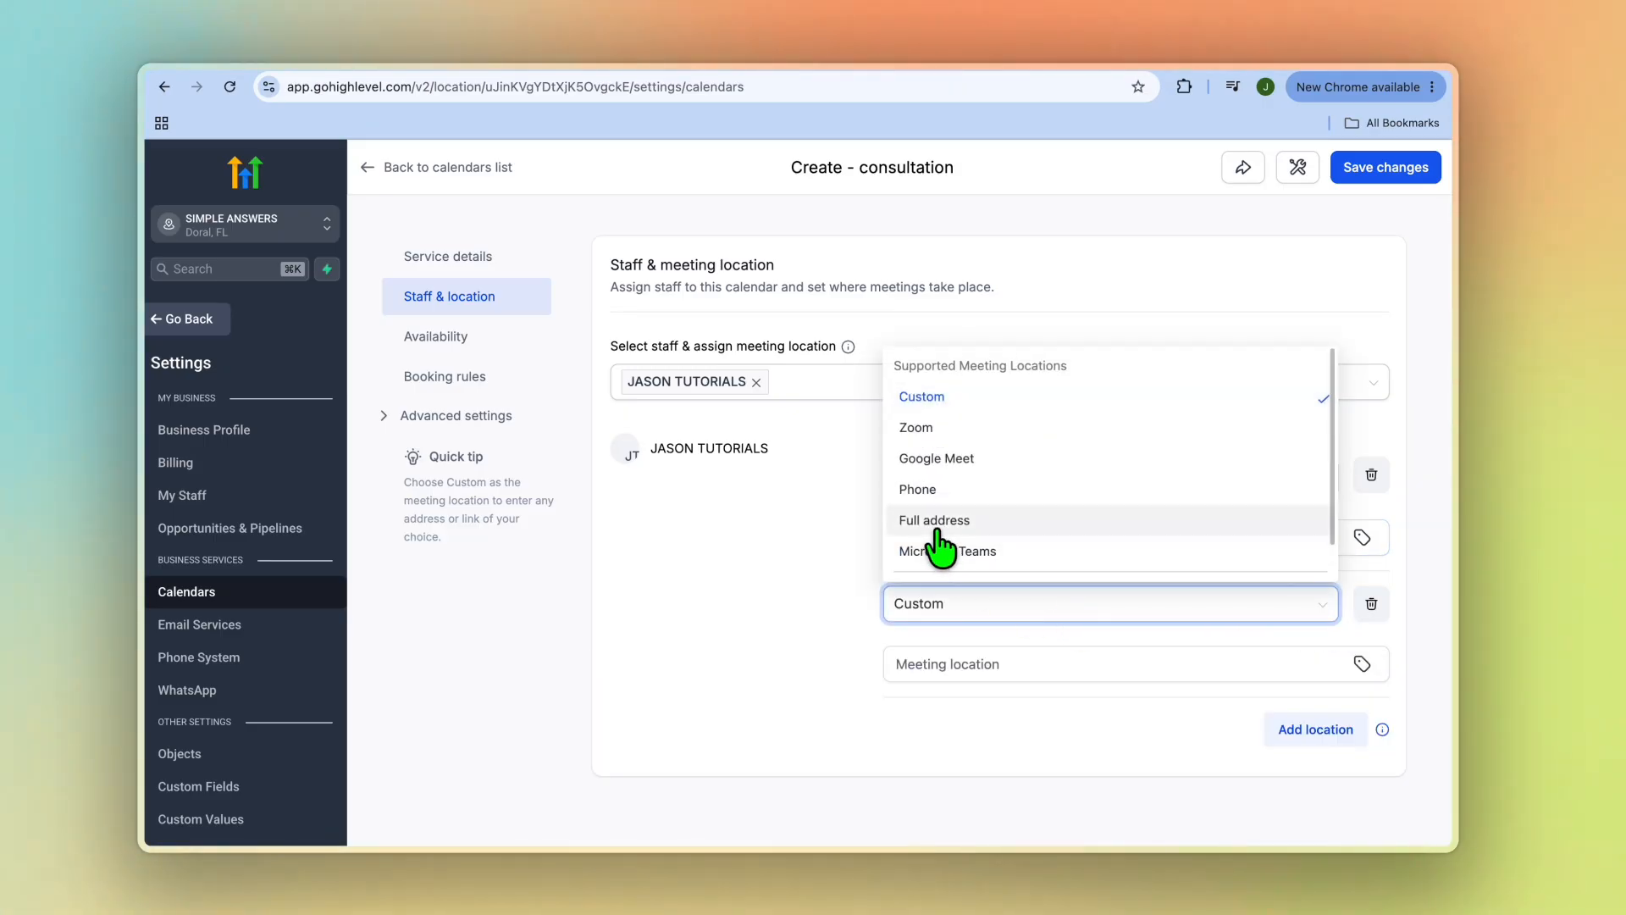
{"action": "left_click", "coordinate": [988, 459]}
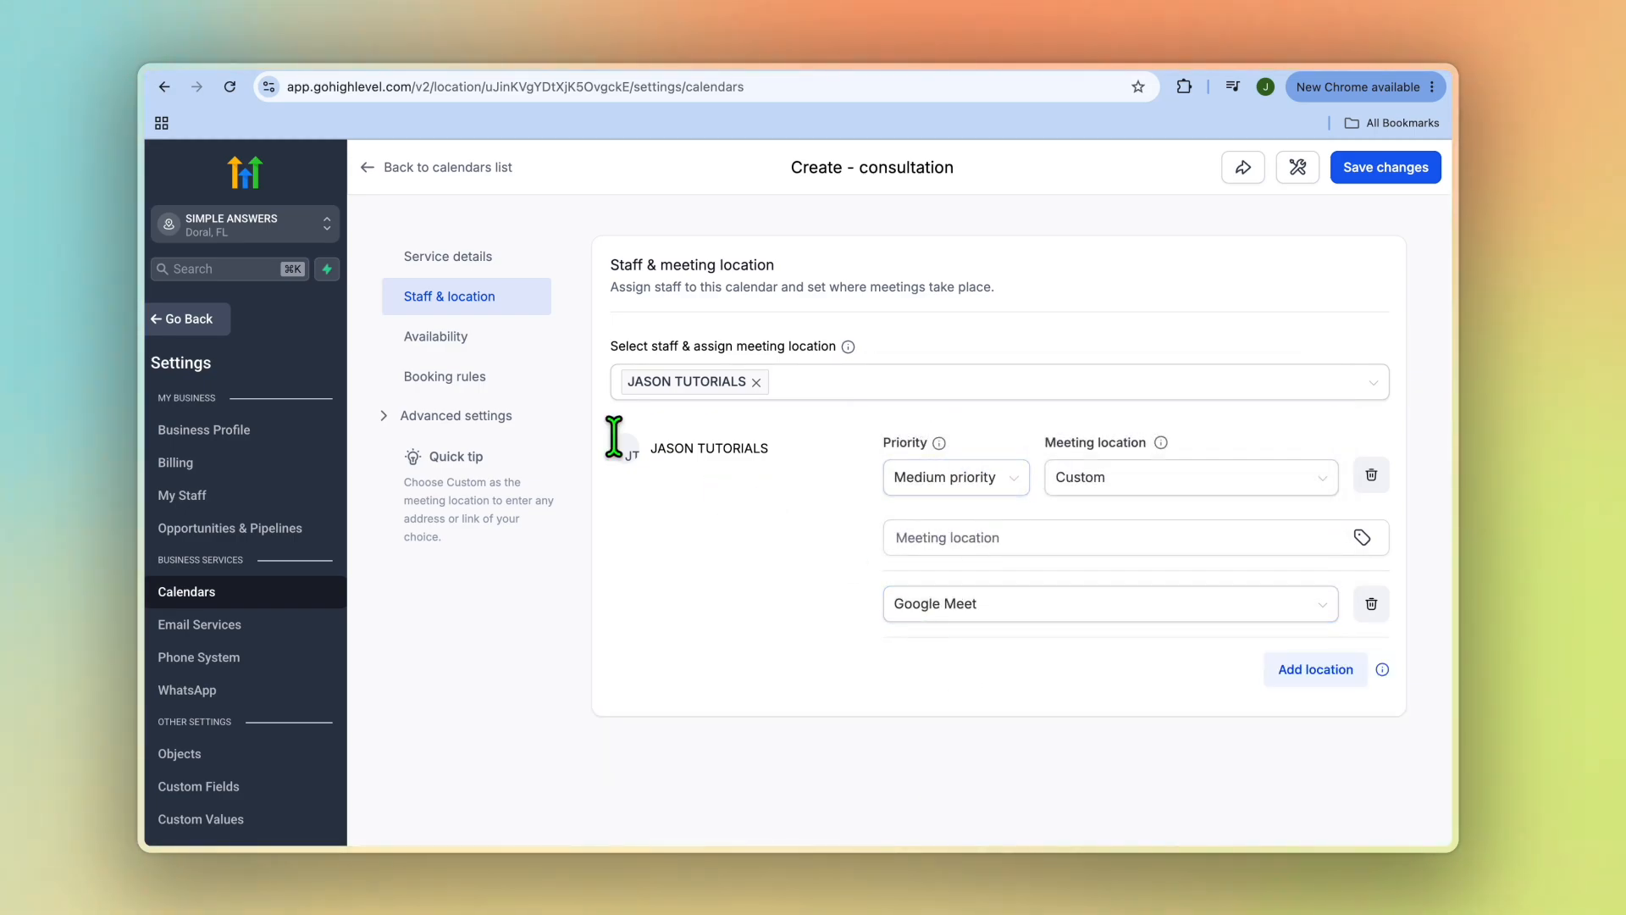
Step: Review the staff member's weekly hours and schedule editing choices, and the service interval and duration in the booking rules
{"action": "left_click", "coordinate": [445, 337]}
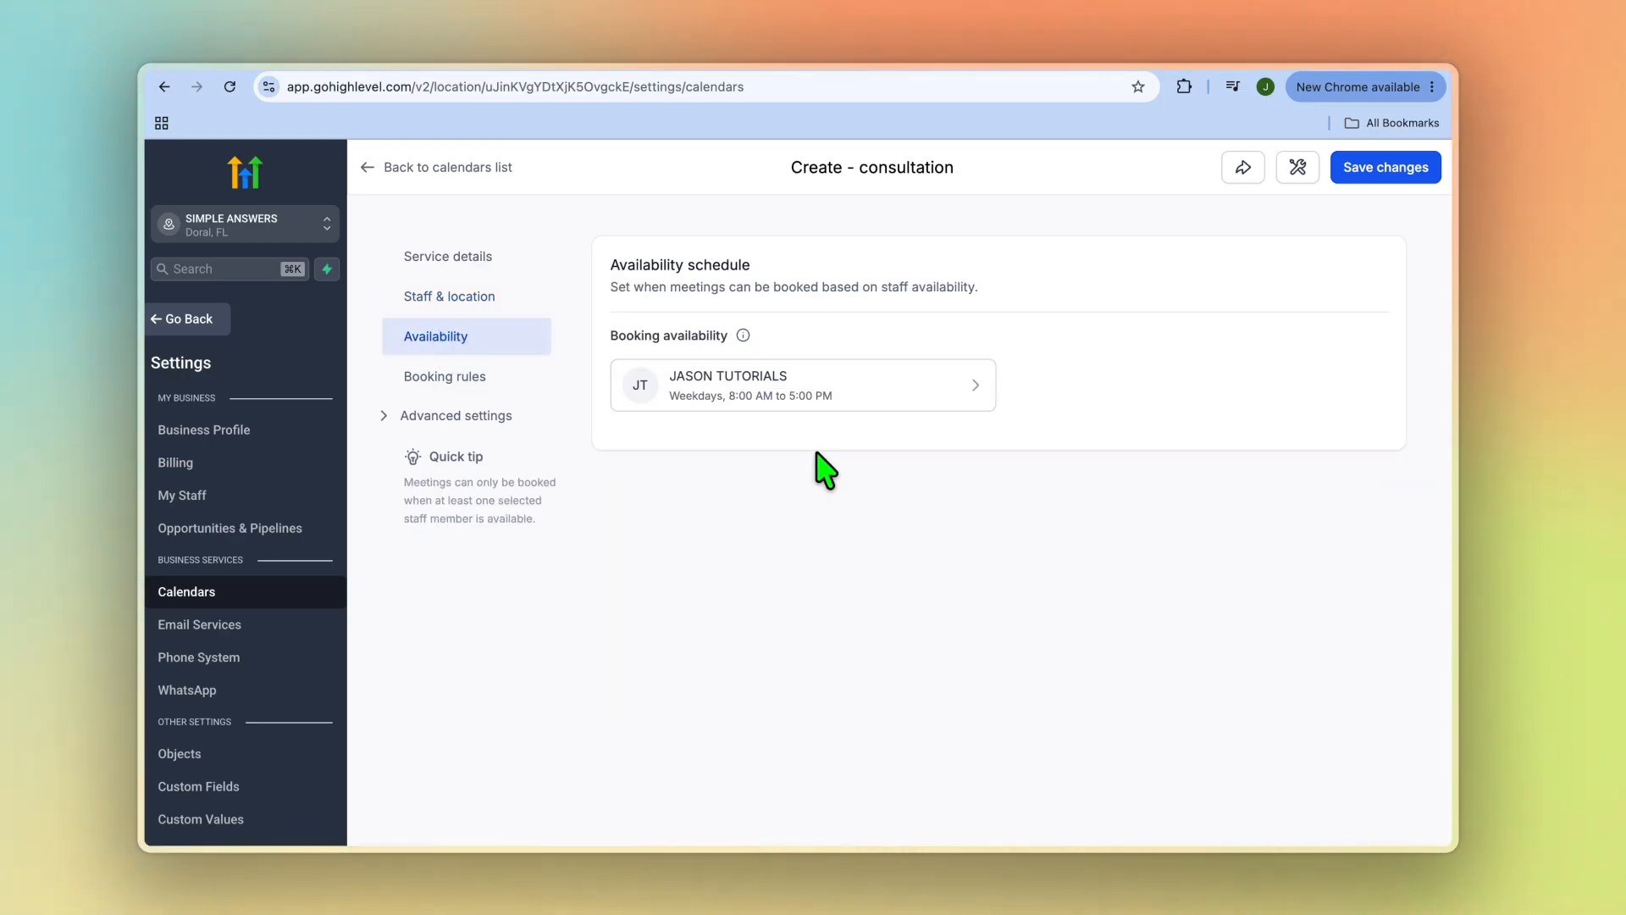
{"action": "left_click", "coordinate": [830, 377]}
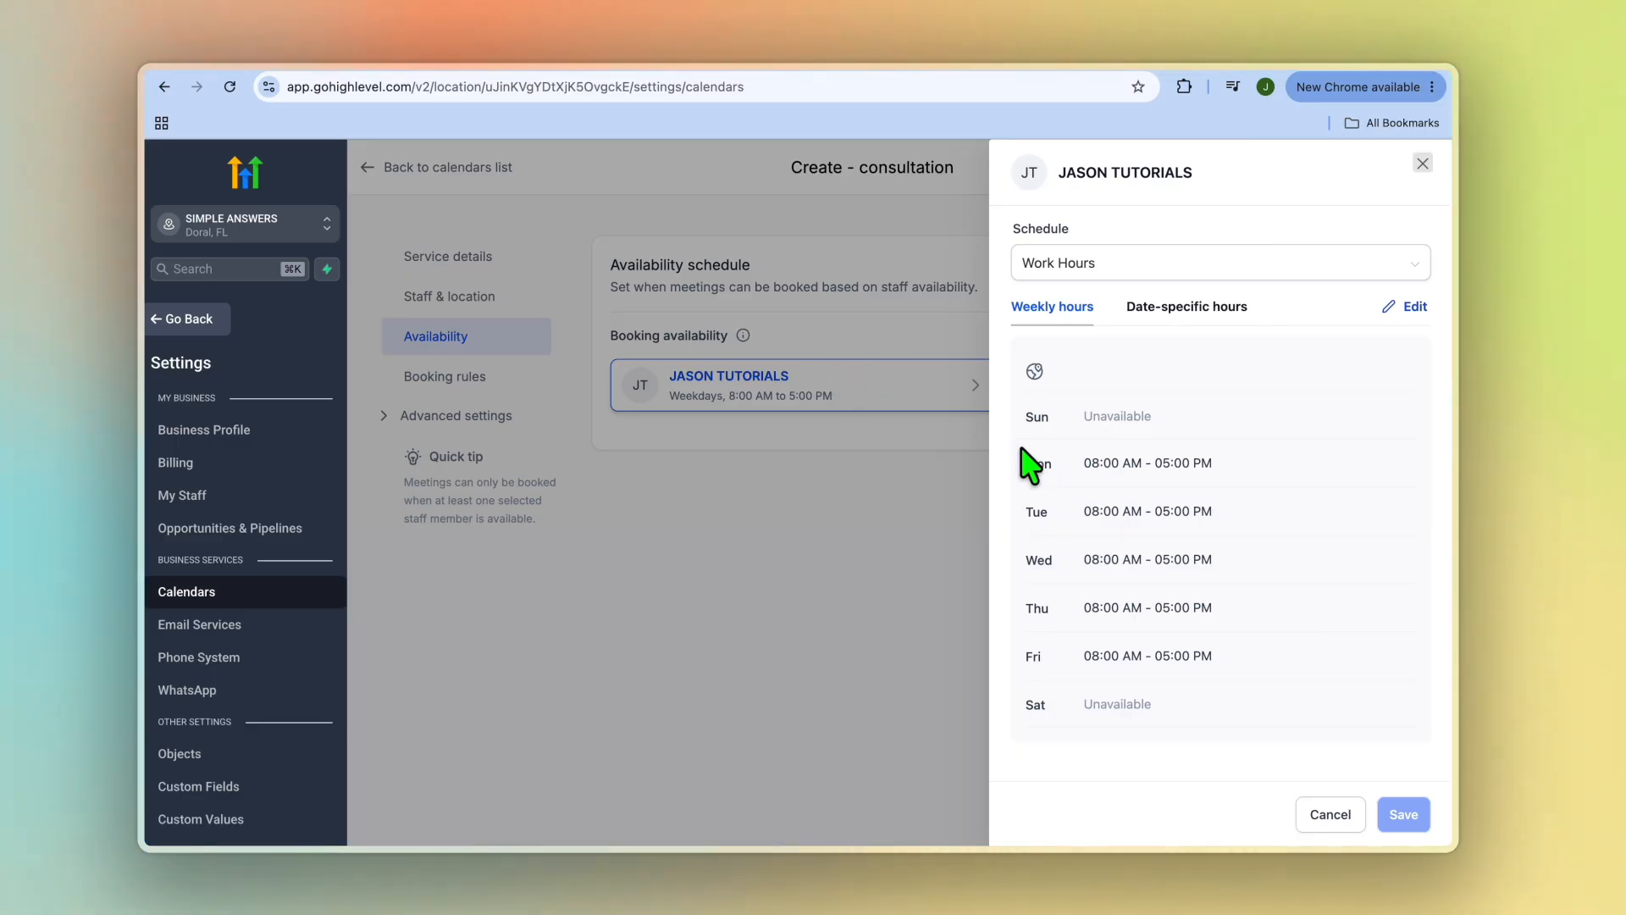
{"action": "left_click", "coordinate": [1406, 307]}
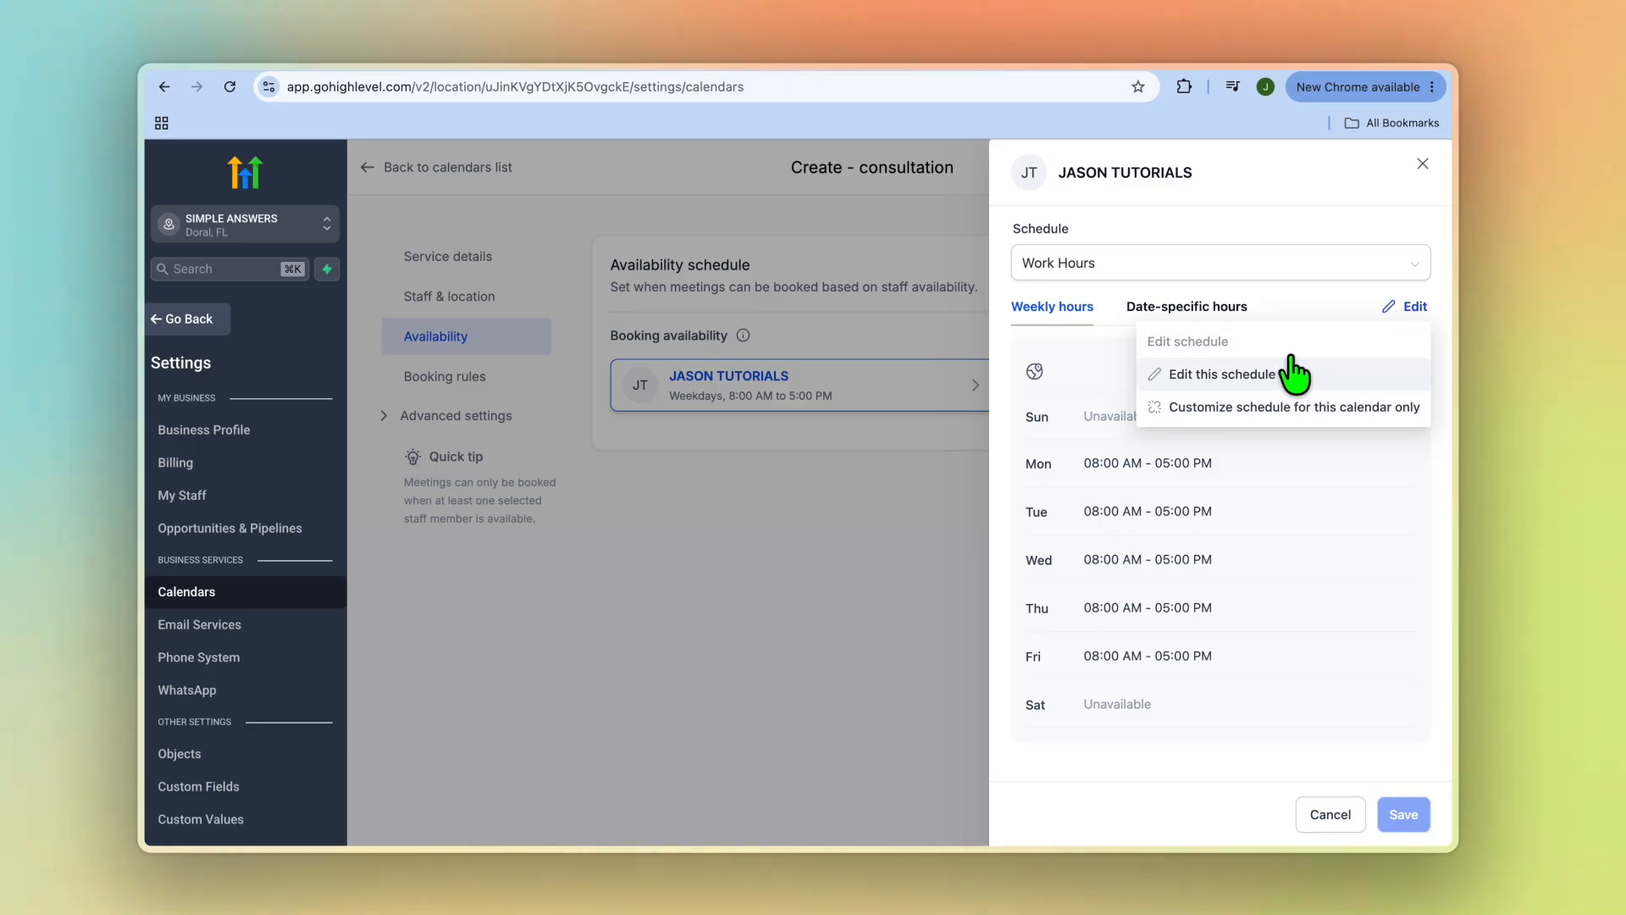
{"action": "left_click", "coordinate": [1281, 465]}
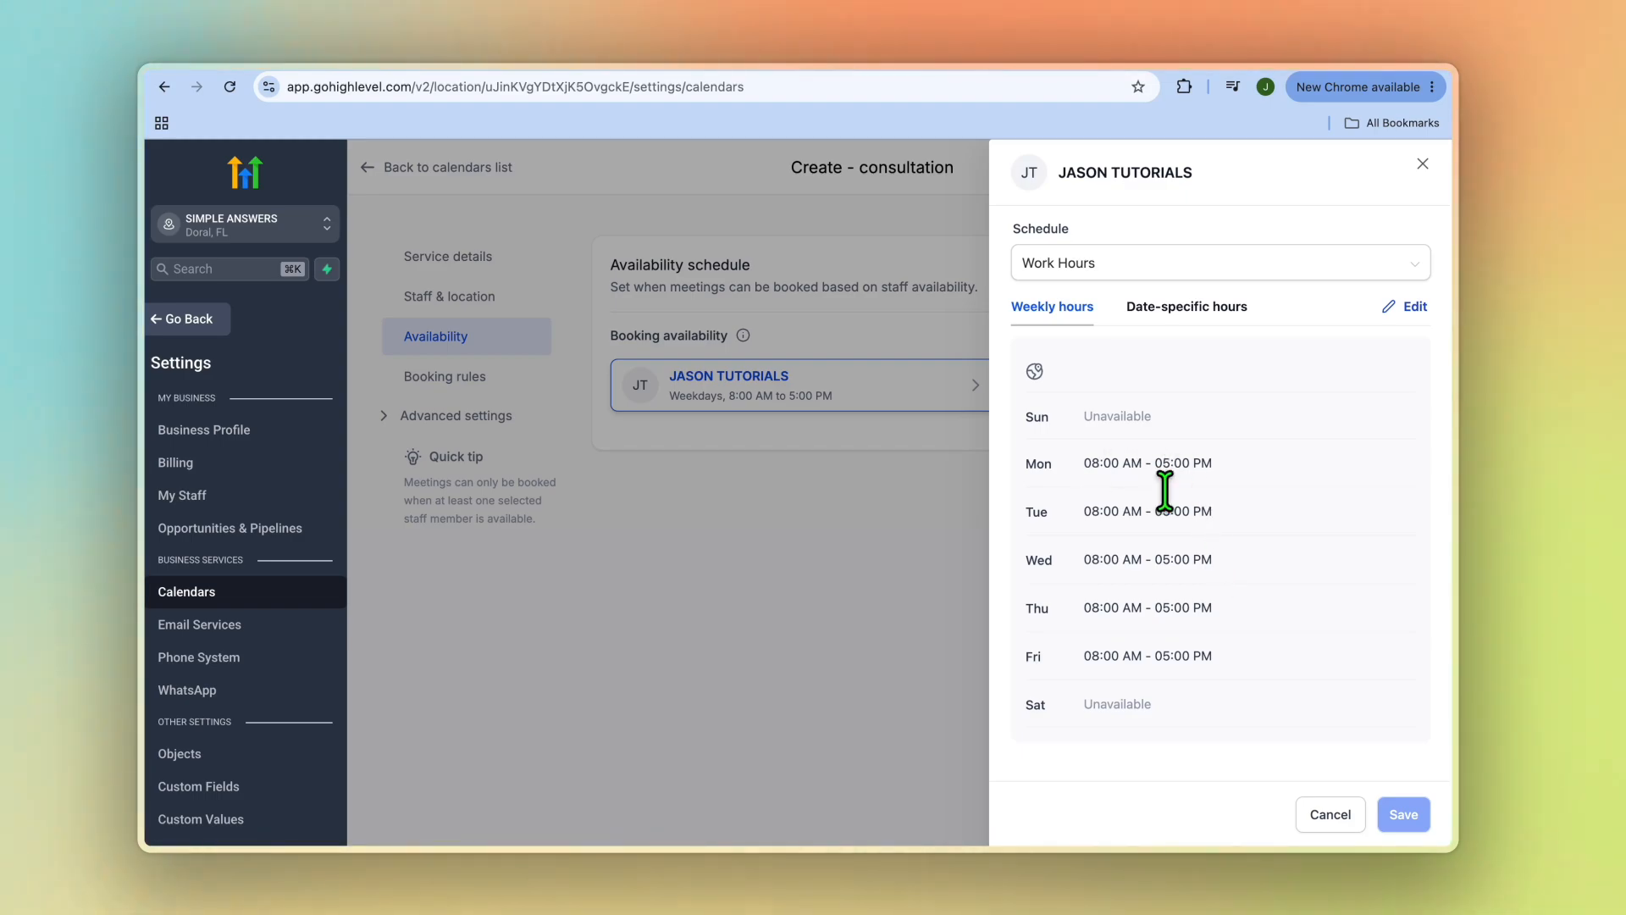
{"action": "left_click", "coordinate": [864, 461]}
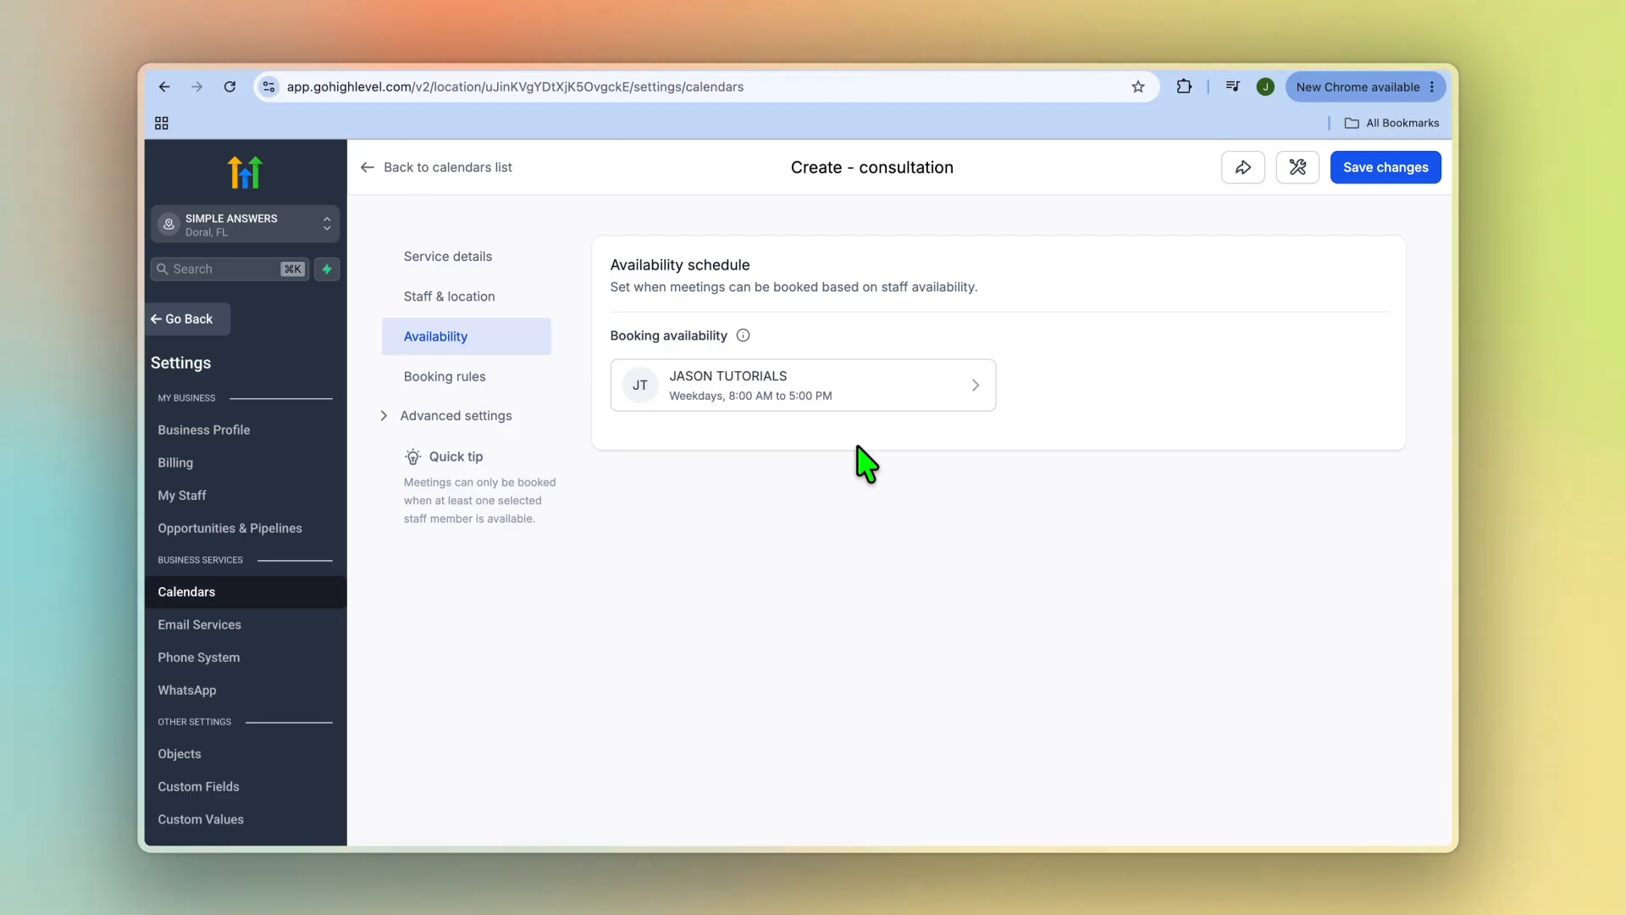
{"action": "left_click", "coordinate": [495, 387]}
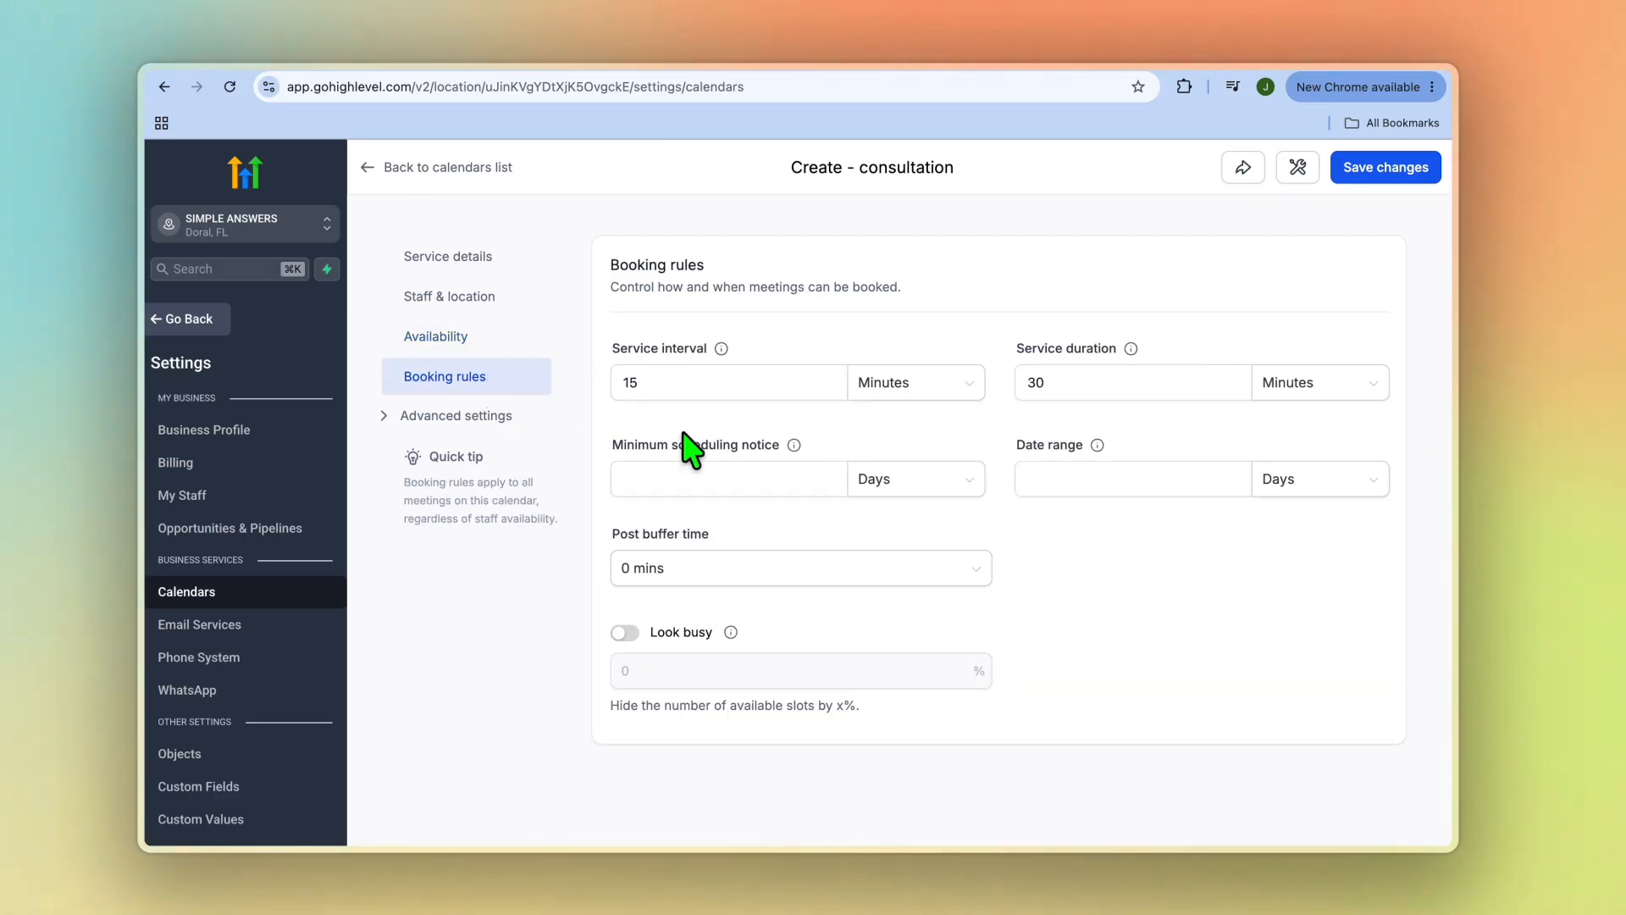
{"action": "left_click", "coordinate": [690, 383]}
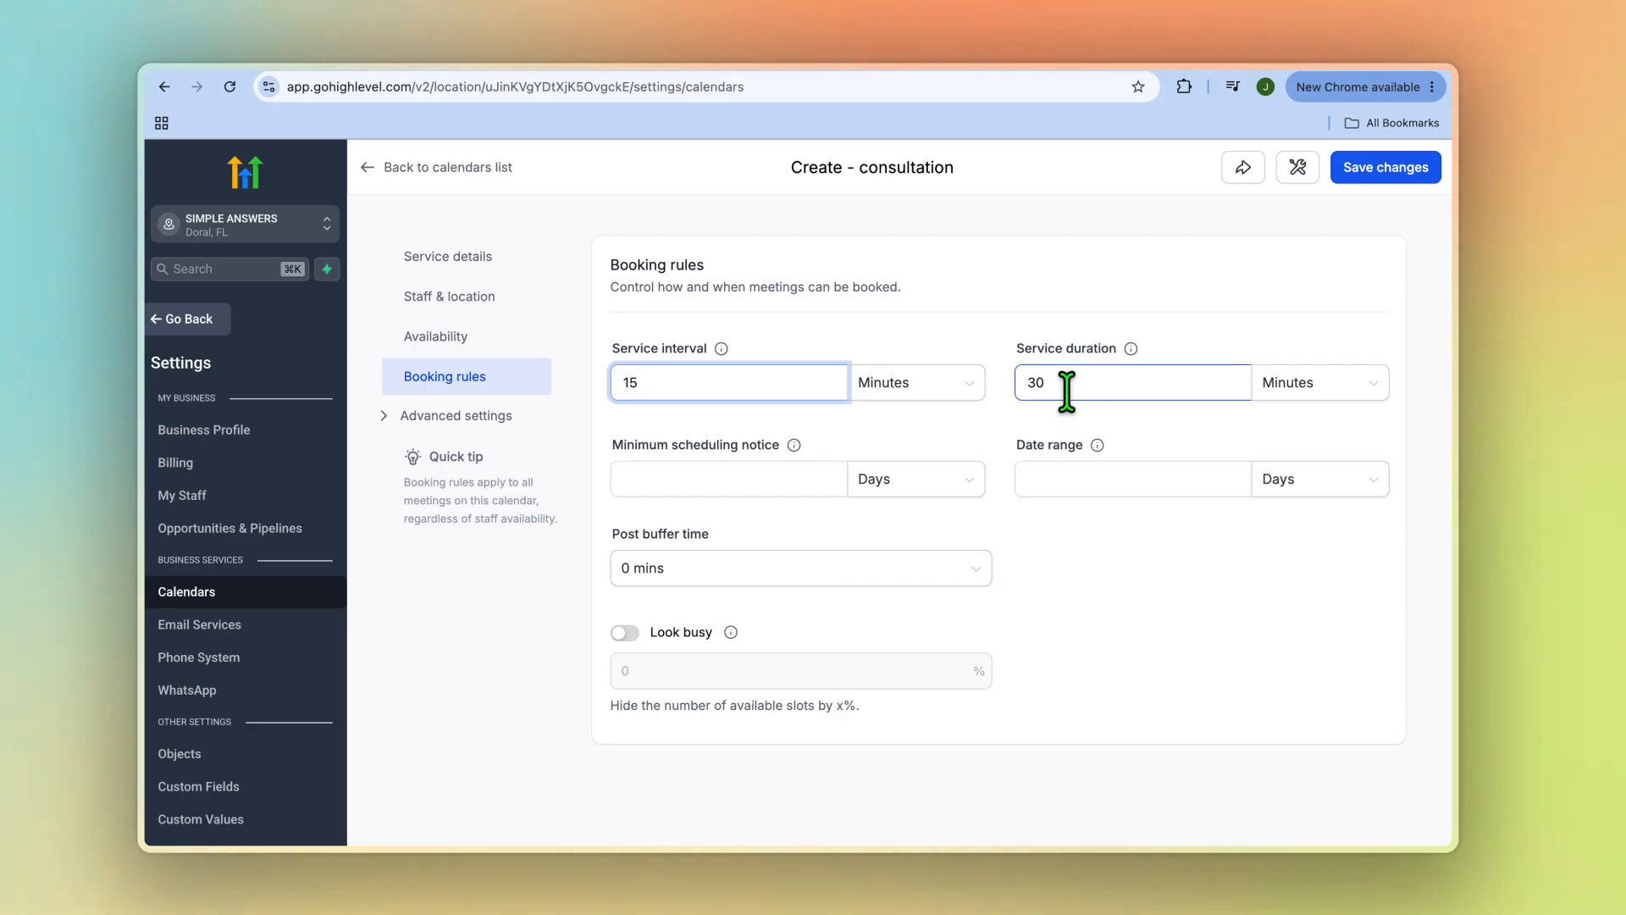
Step: Examine the form and confirmation settings, including the form choices, consent checkbox text and confirmation page options
{"action": "left_click", "coordinate": [505, 430]}
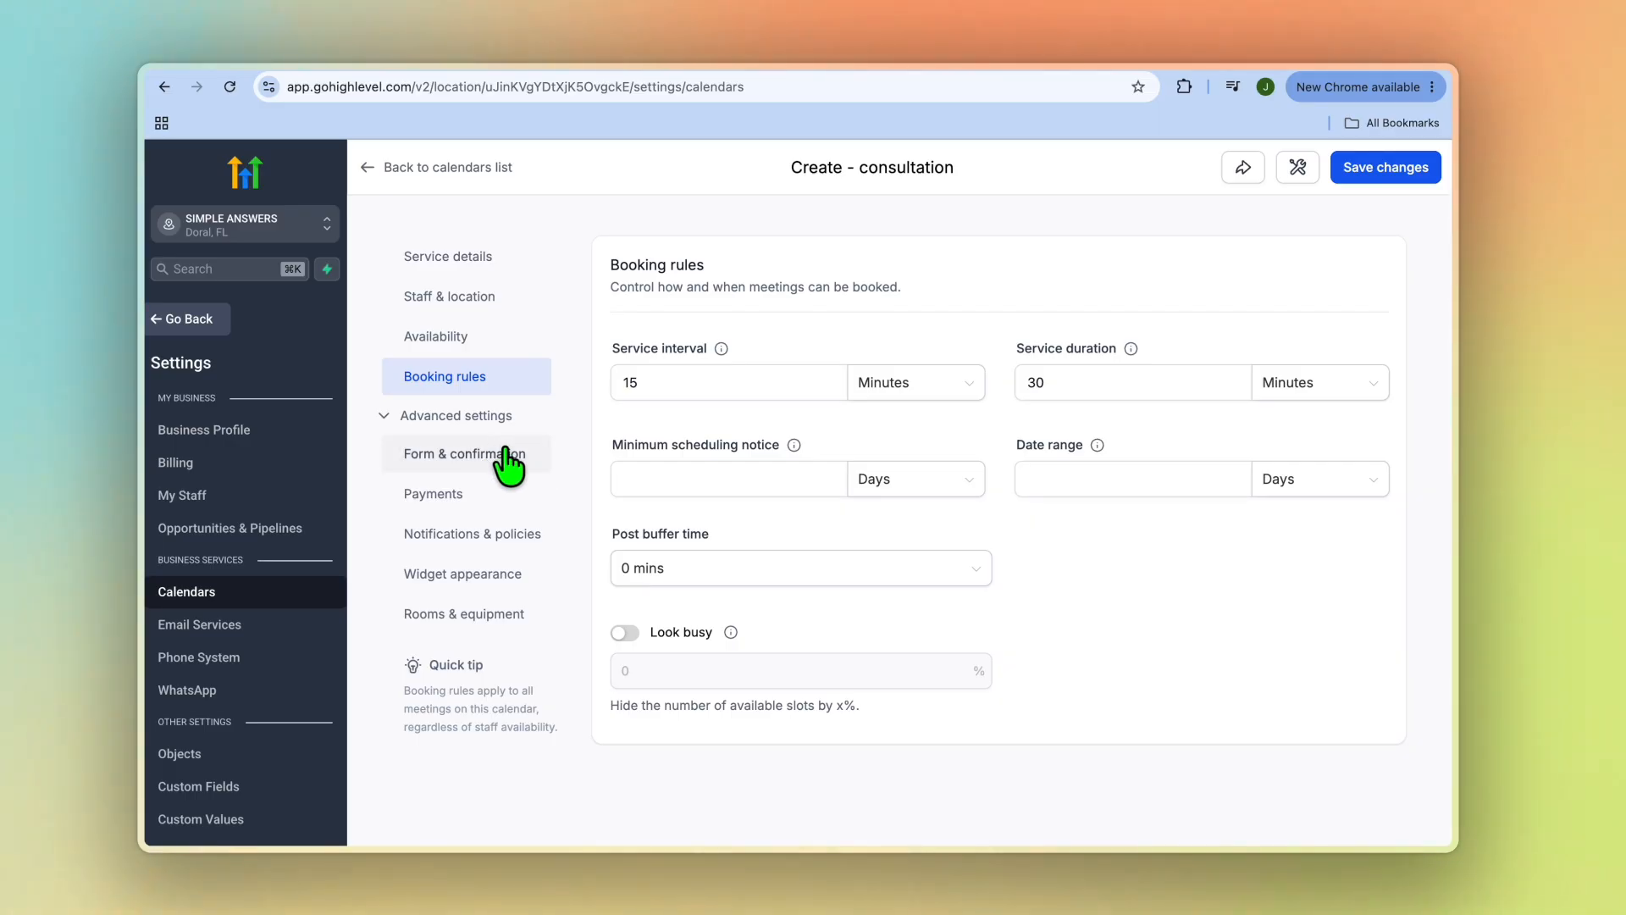
{"action": "left_click", "coordinate": [510, 461]}
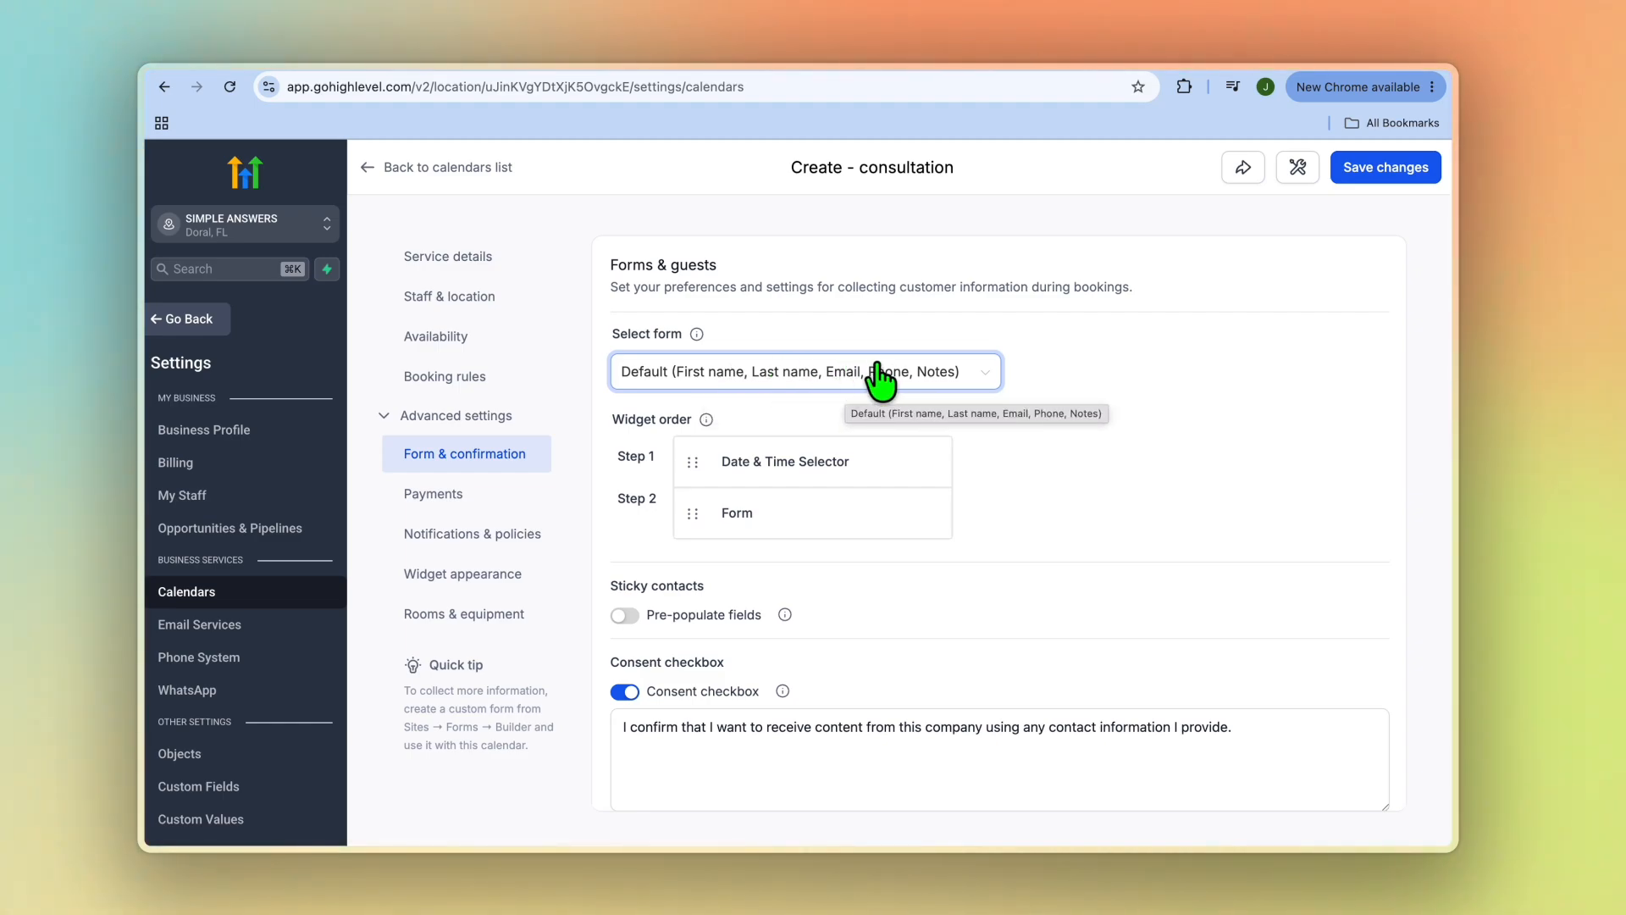
{"action": "left_click", "coordinate": [984, 383]}
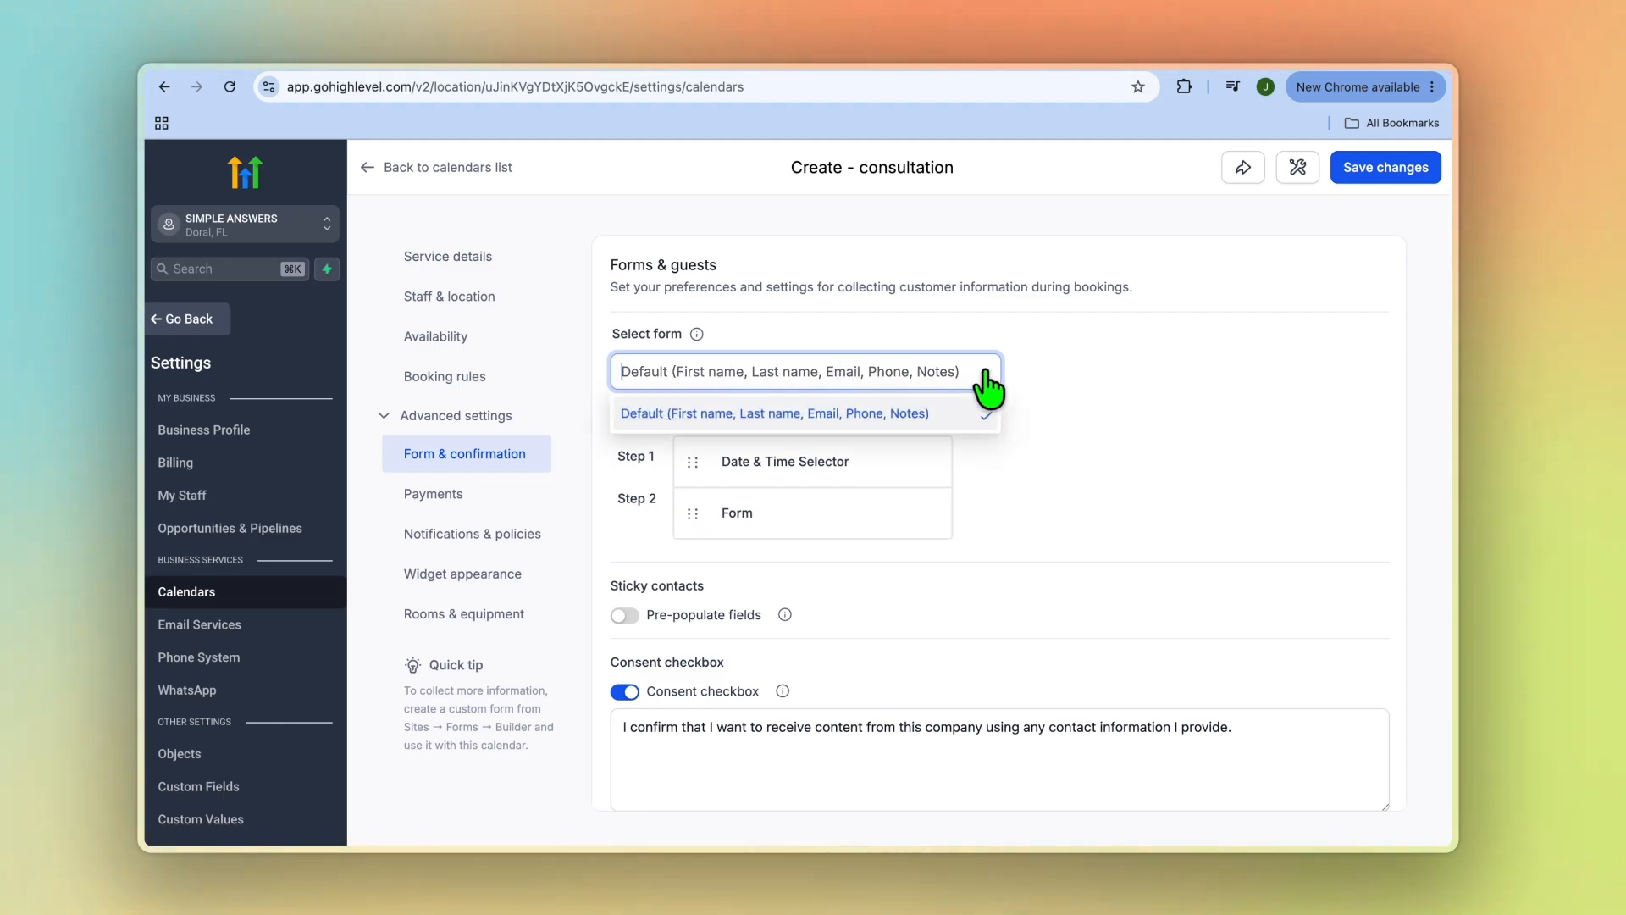
{"action": "left_click", "coordinate": [1067, 422]}
{"action": "scroll", "coordinate": [1069, 424], "scroll_direction": "down", "scroll_amount": 3}
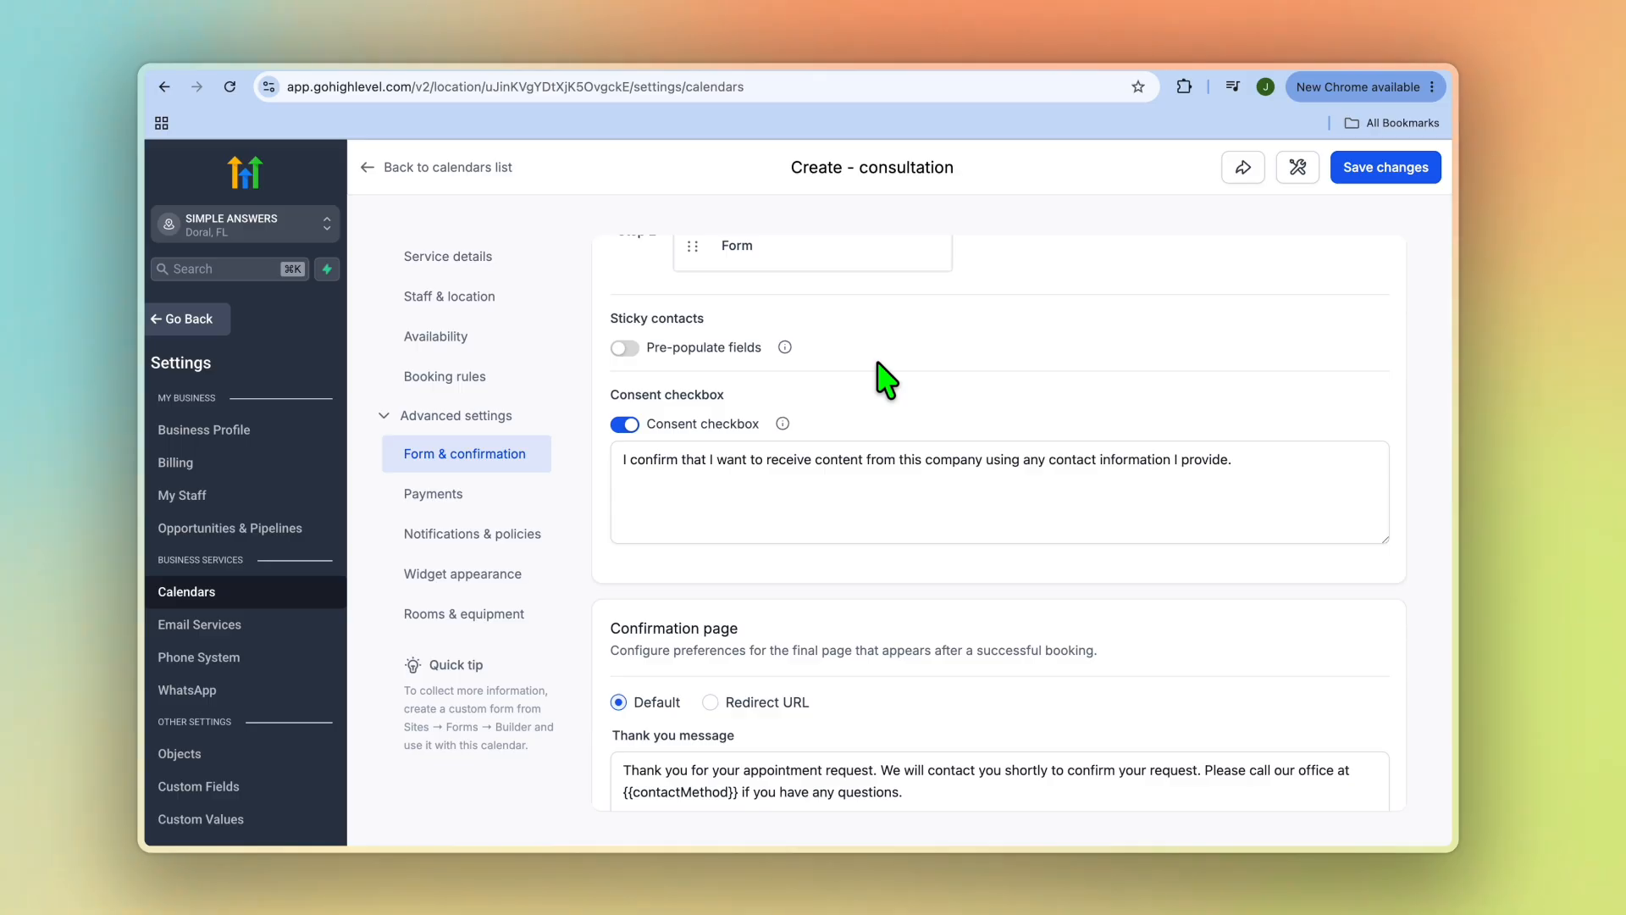
{"action": "scroll", "coordinate": [883, 374], "scroll_direction": "down", "scroll_amount": 2}
{"action": "scroll", "coordinate": [781, 374], "scroll_direction": "up", "scroll_amount": 1}
{"action": "left_click", "coordinate": [752, 375]}
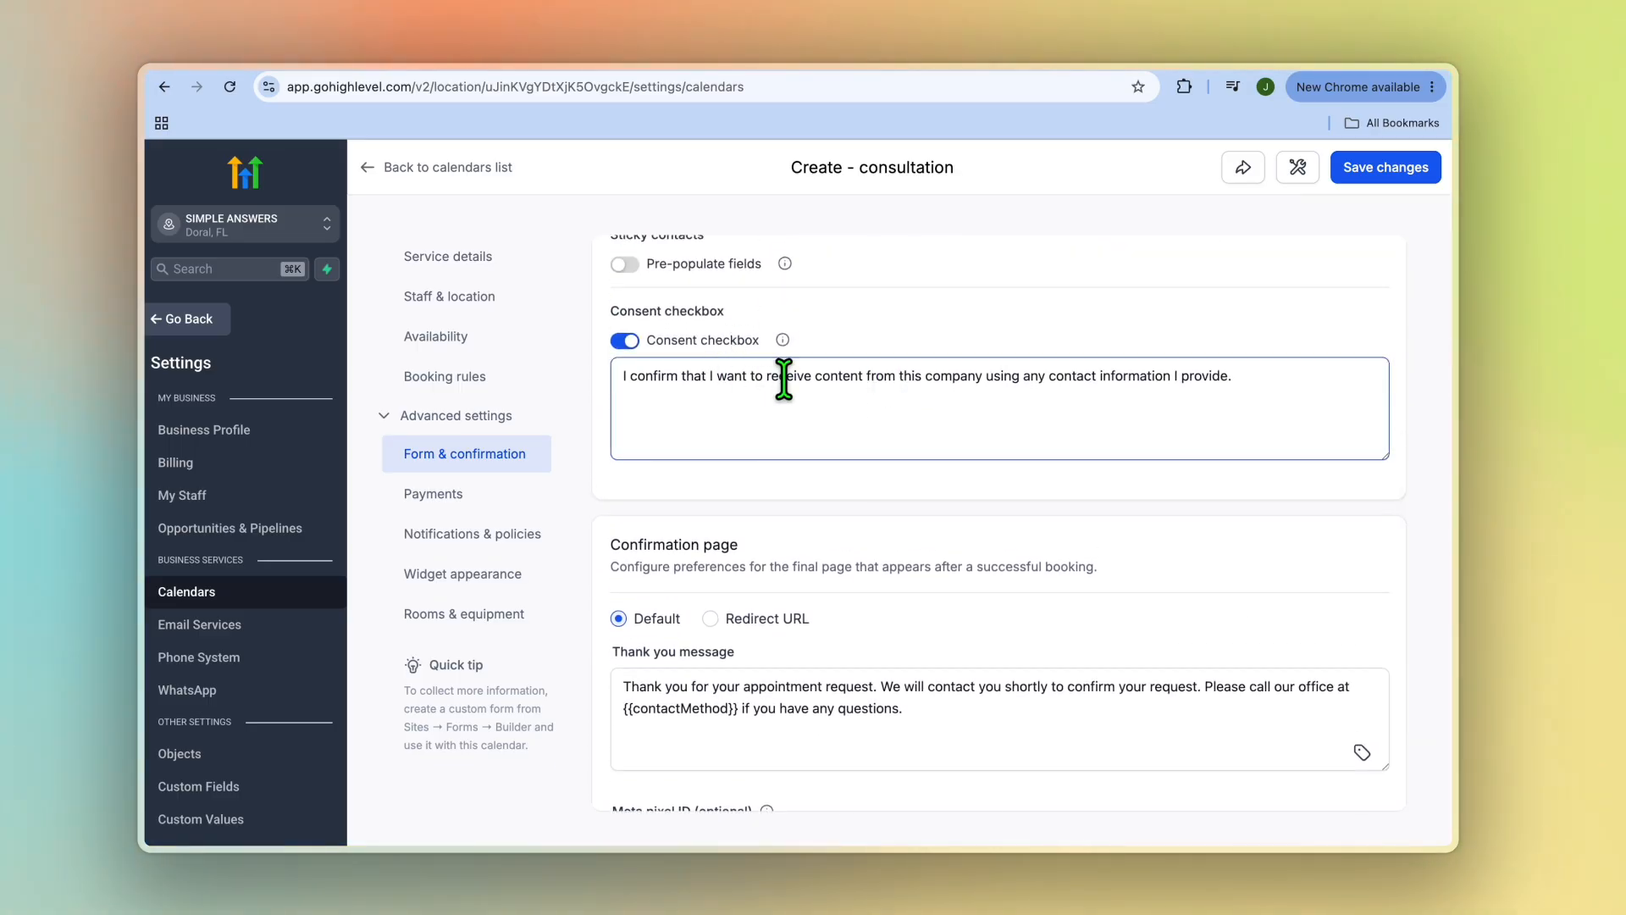
Step: Review the confirmation page and payment settings of the calendar, including the payment provider integrations page
{"action": "scroll", "coordinate": [796, 398], "scroll_direction": "down", "scroll_amount": 2}
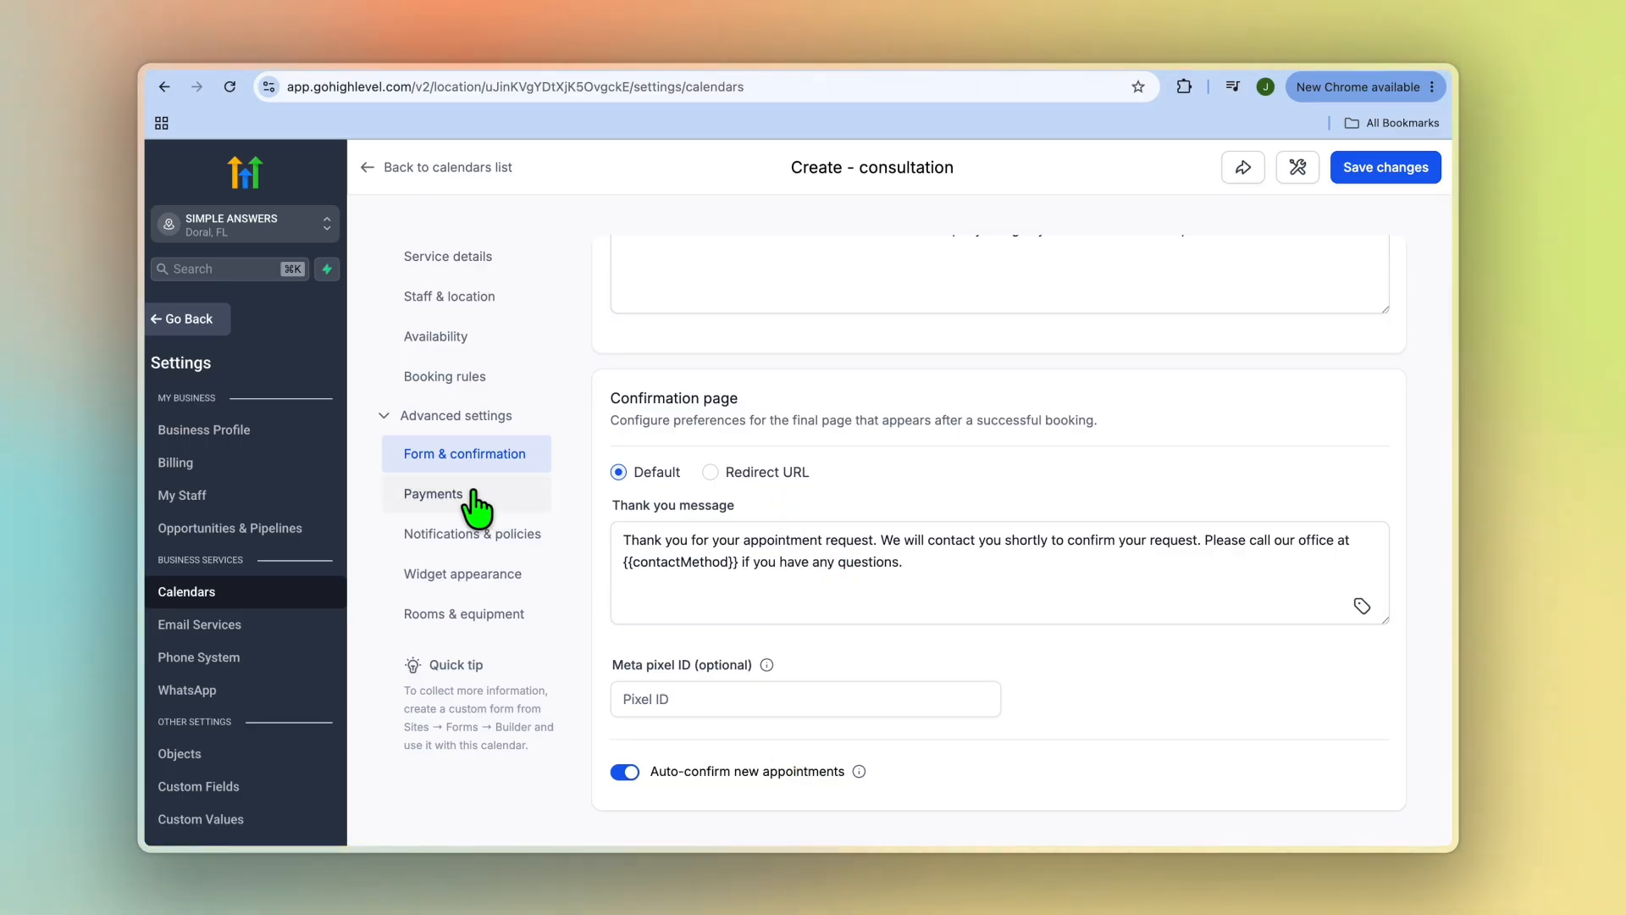
{"action": "left_click", "coordinate": [434, 494]}
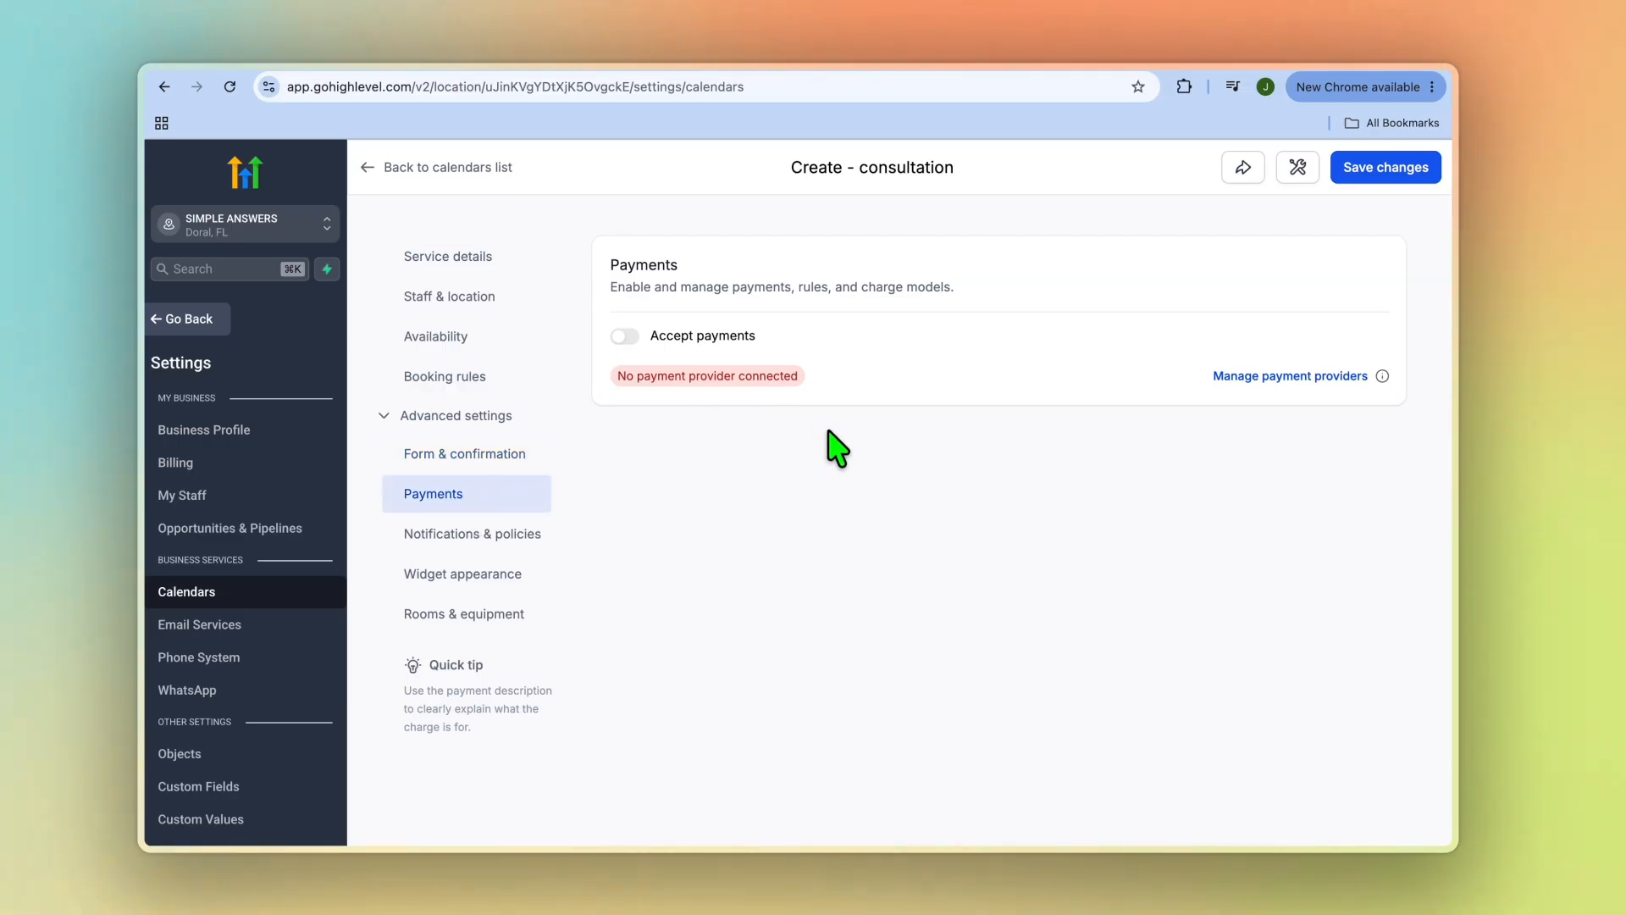
{"action": "left_click", "coordinate": [1315, 377]}
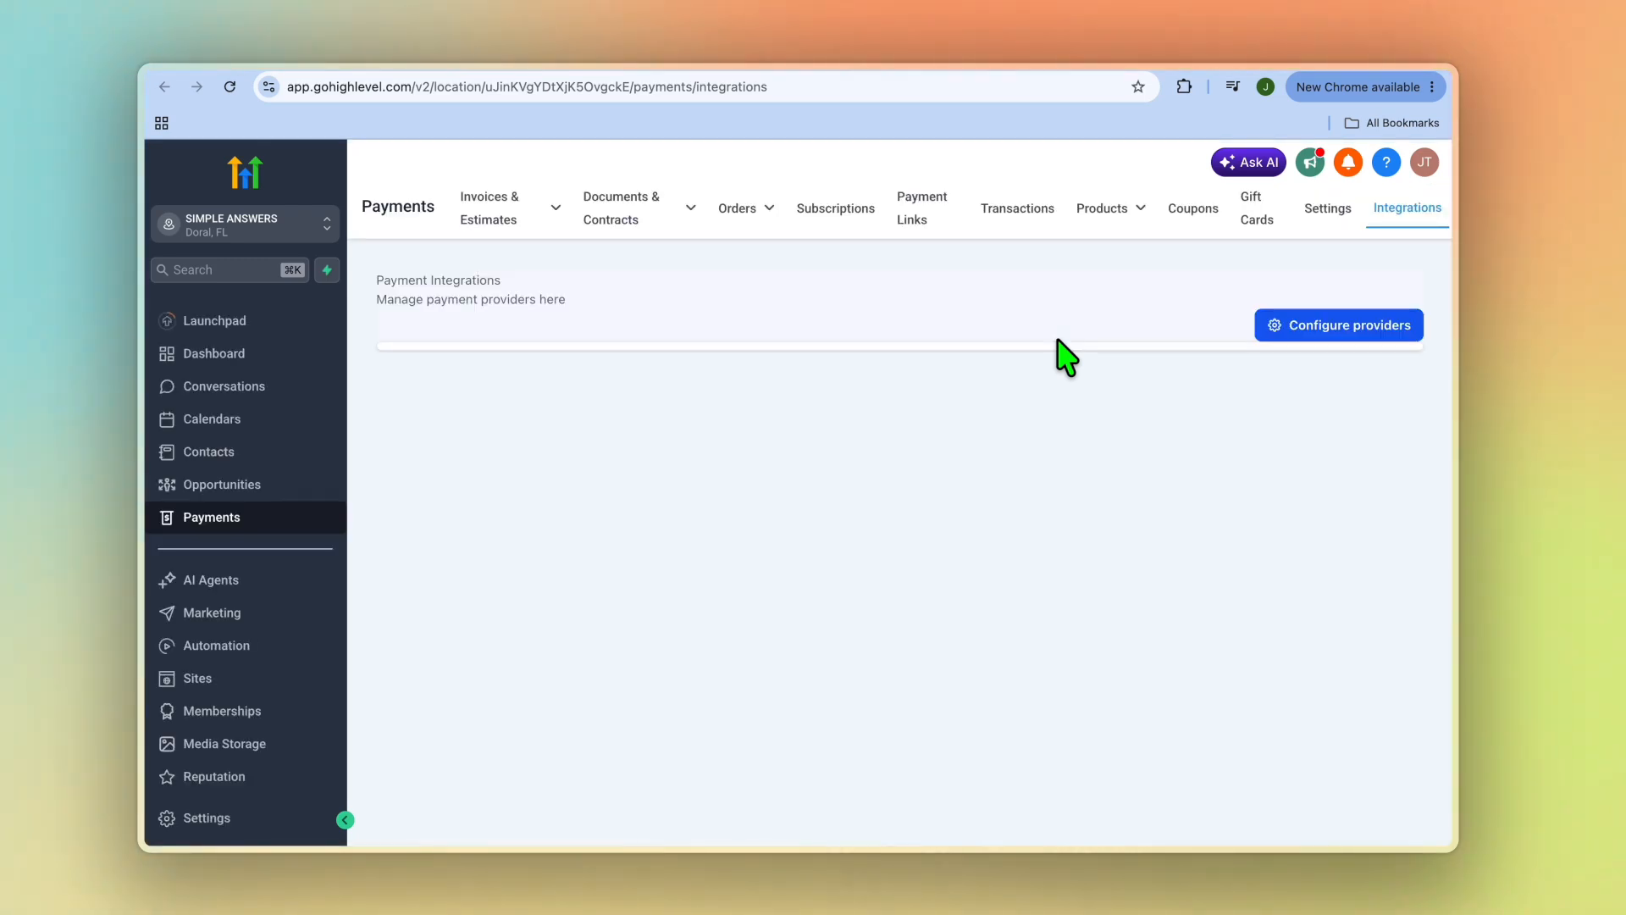
{"action": "scroll", "coordinate": [862, 530], "scroll_direction": "down", "scroll_amount": 5}
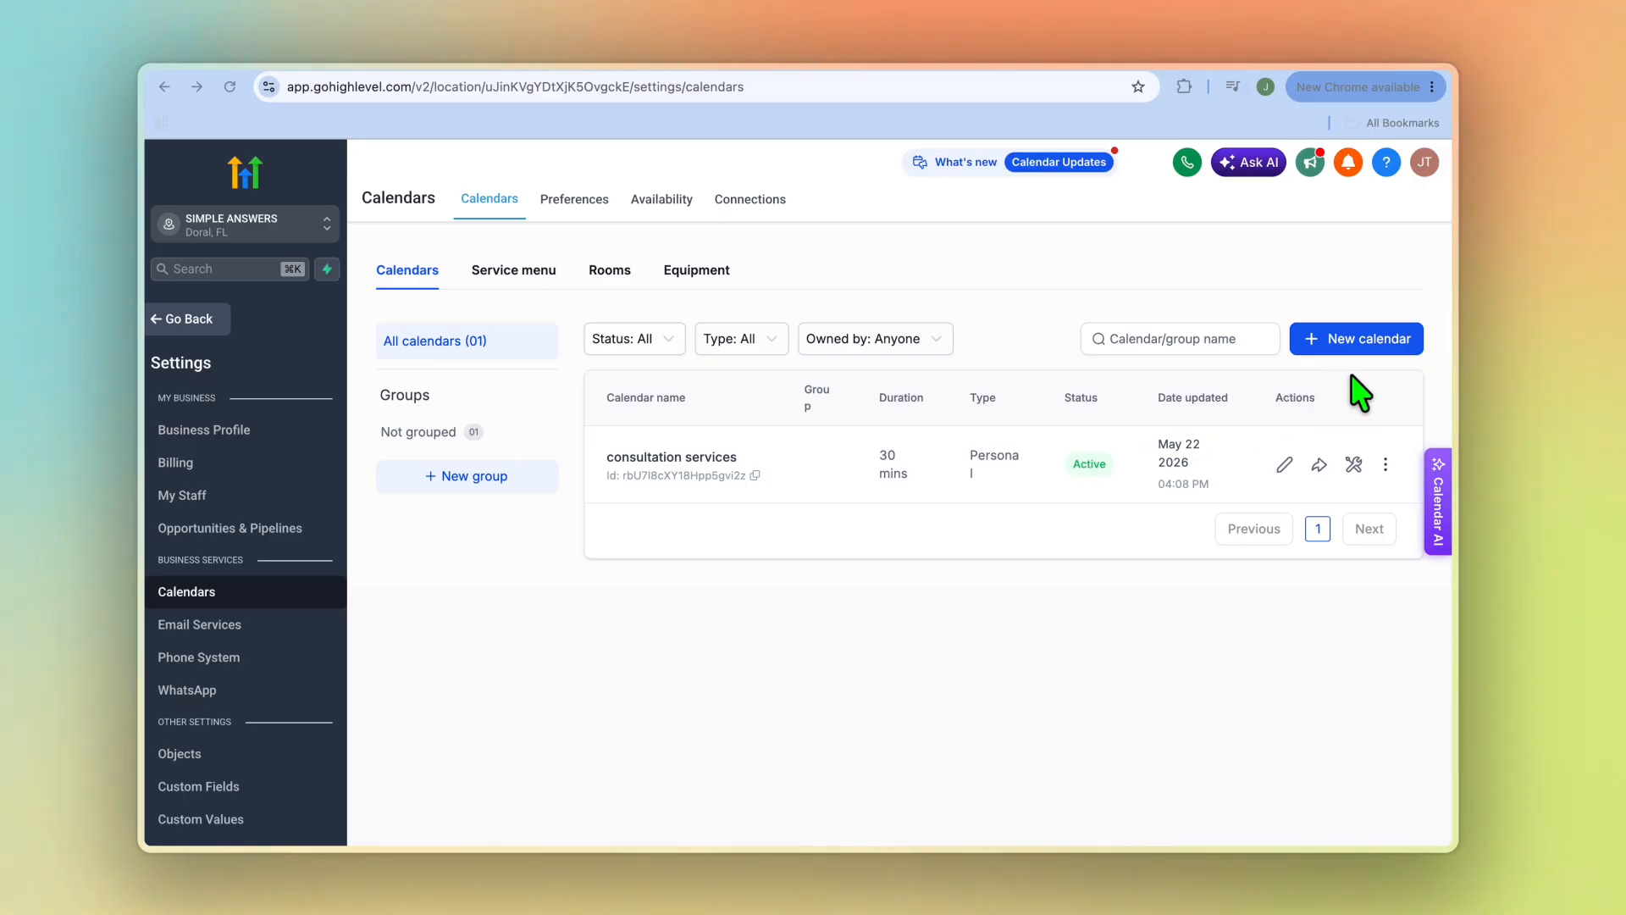
Step: Start a new service booking calendar and enter "consultatiom" as its service name
{"action": "left_click", "coordinate": [1365, 349]}
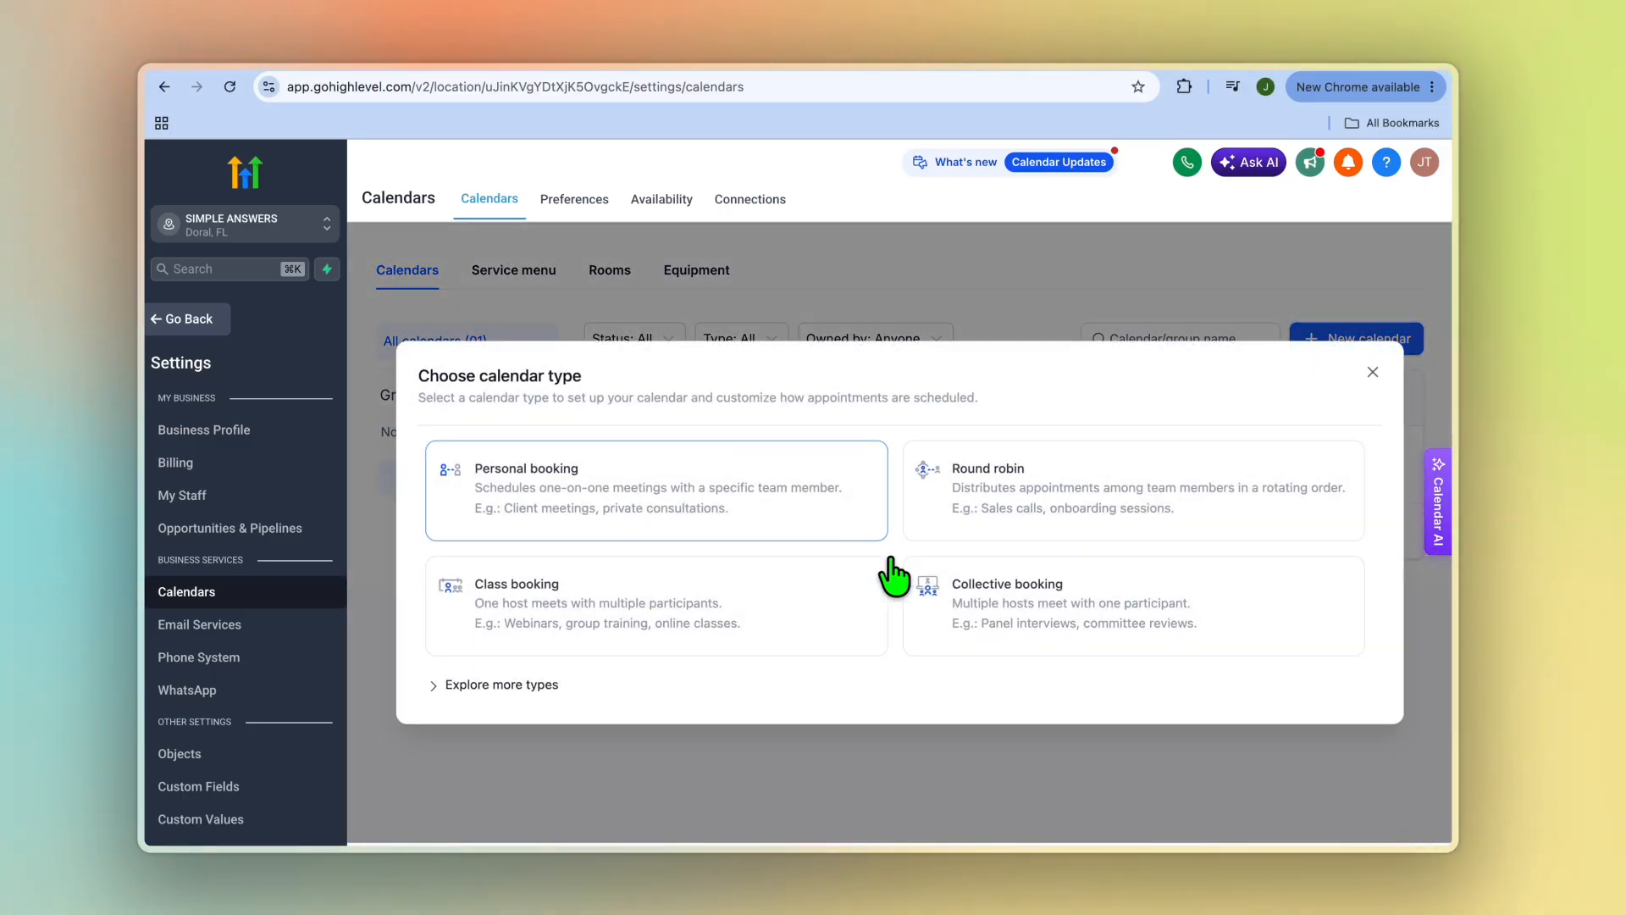
{"action": "left_click", "coordinate": [468, 687]}
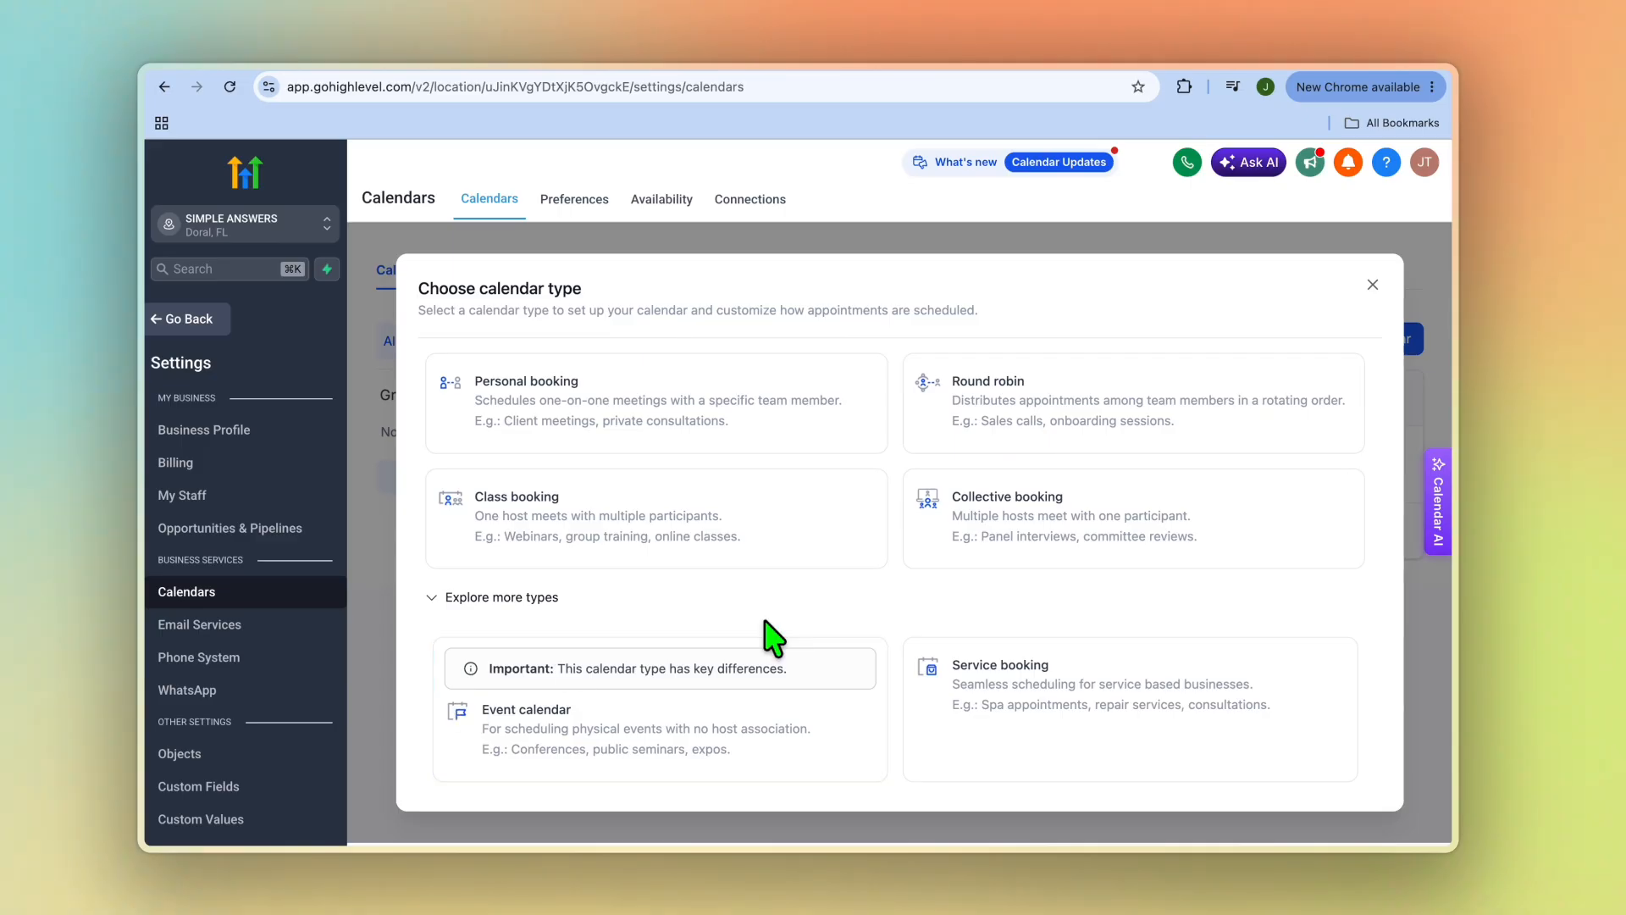
{"action": "left_click", "coordinate": [1084, 618]}
{"action": "left_click", "coordinate": [761, 360]}
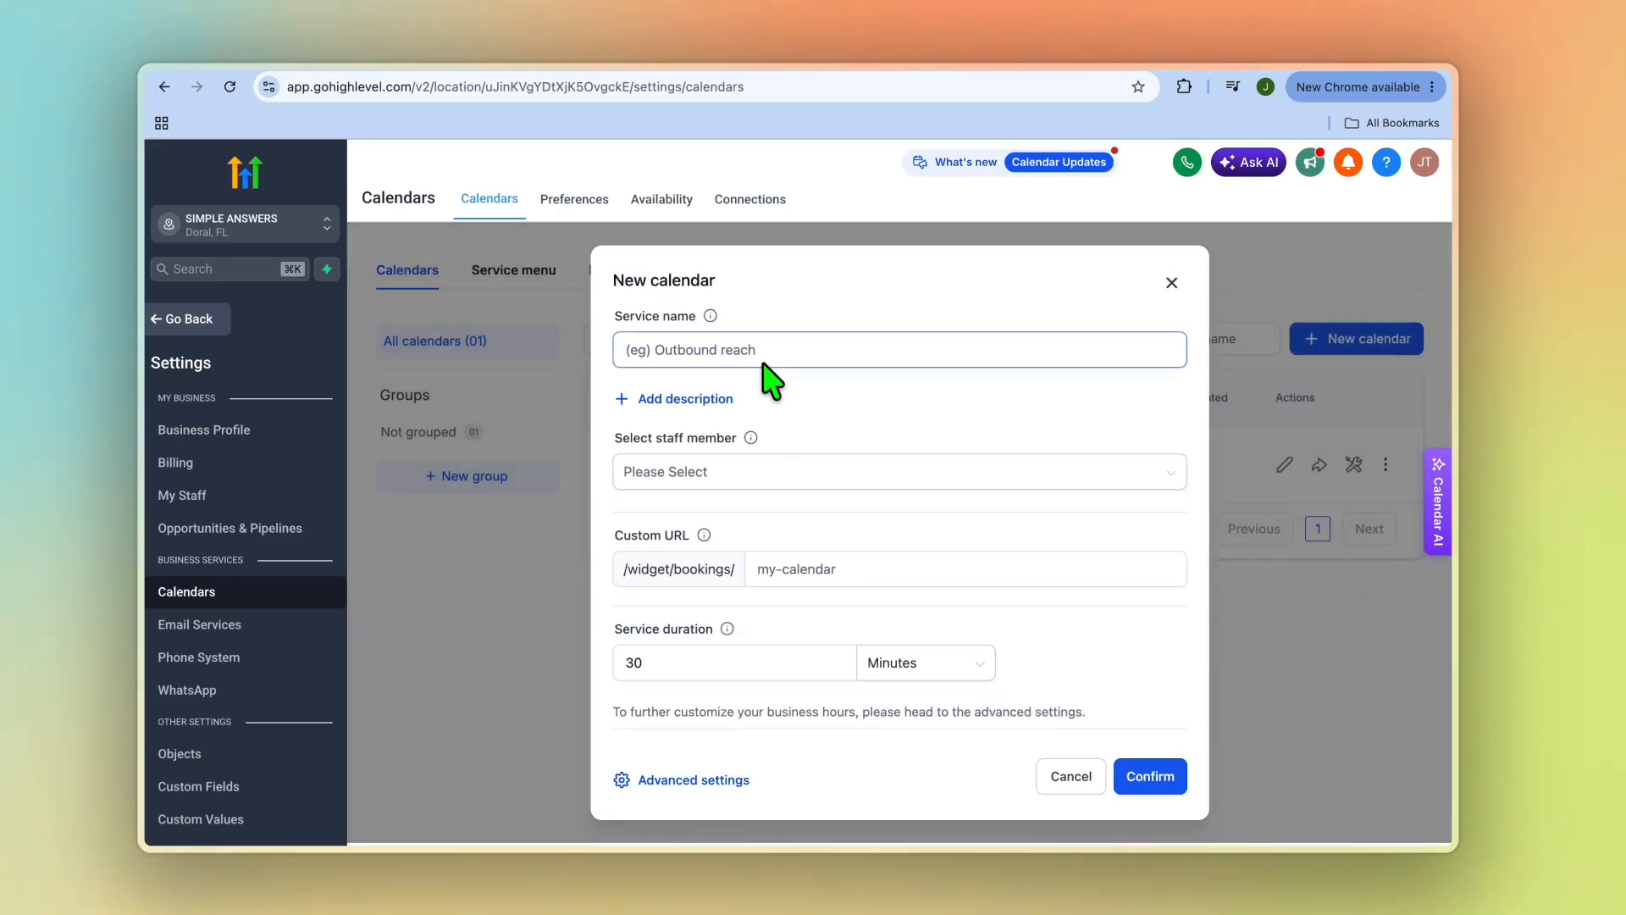
{"action": "type", "text": "con"}
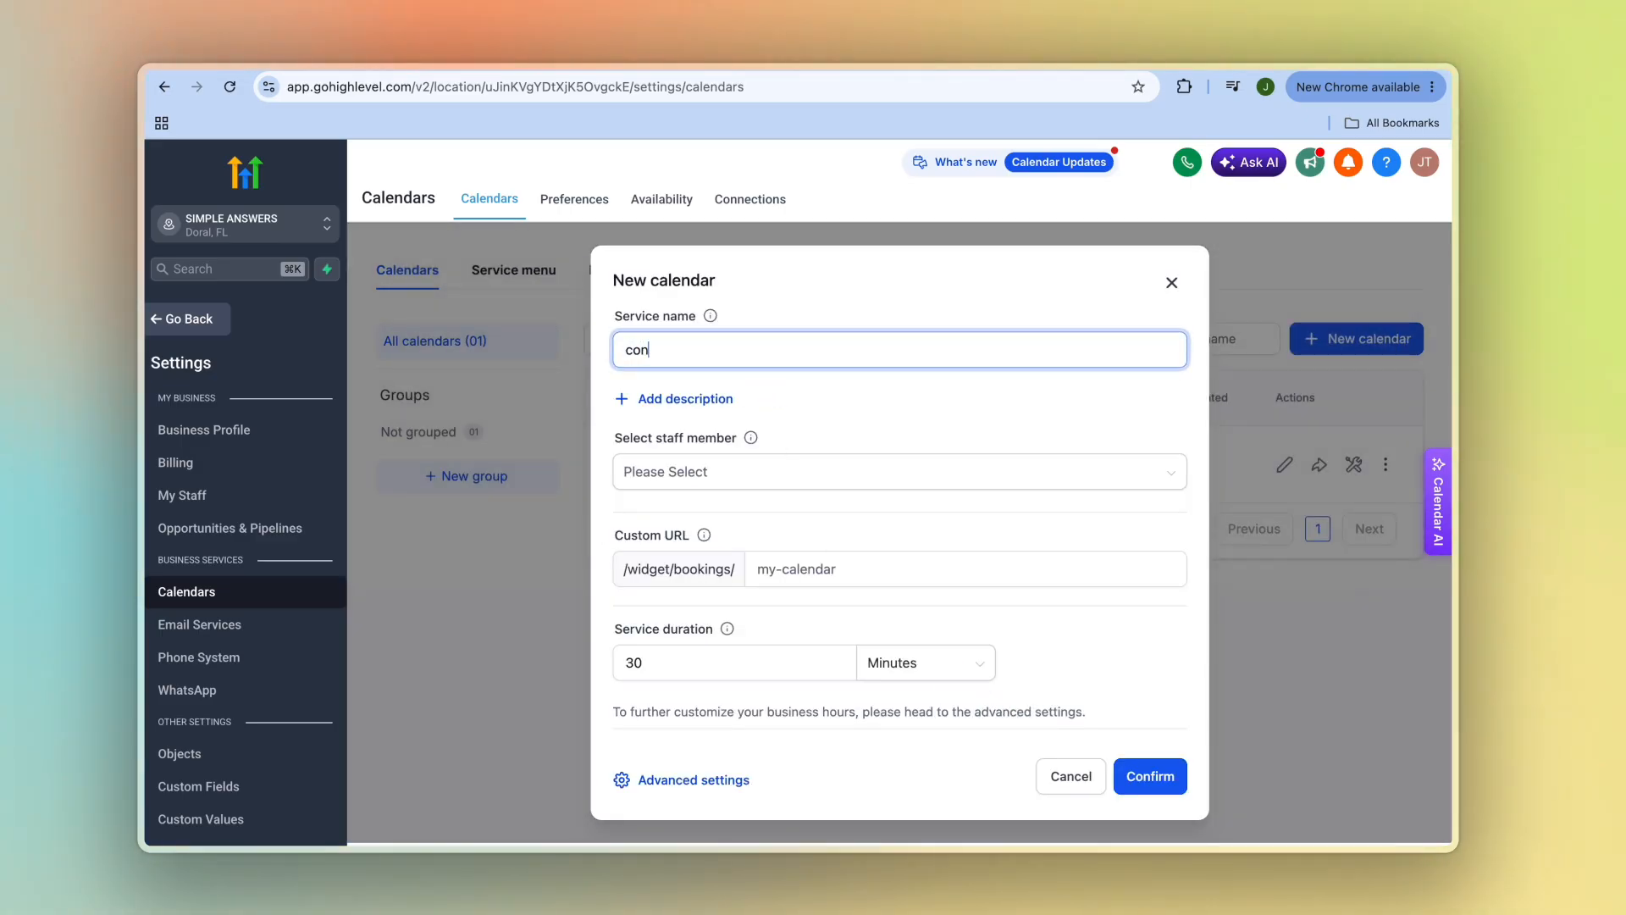
{"action": "type", "text": "sulta"}
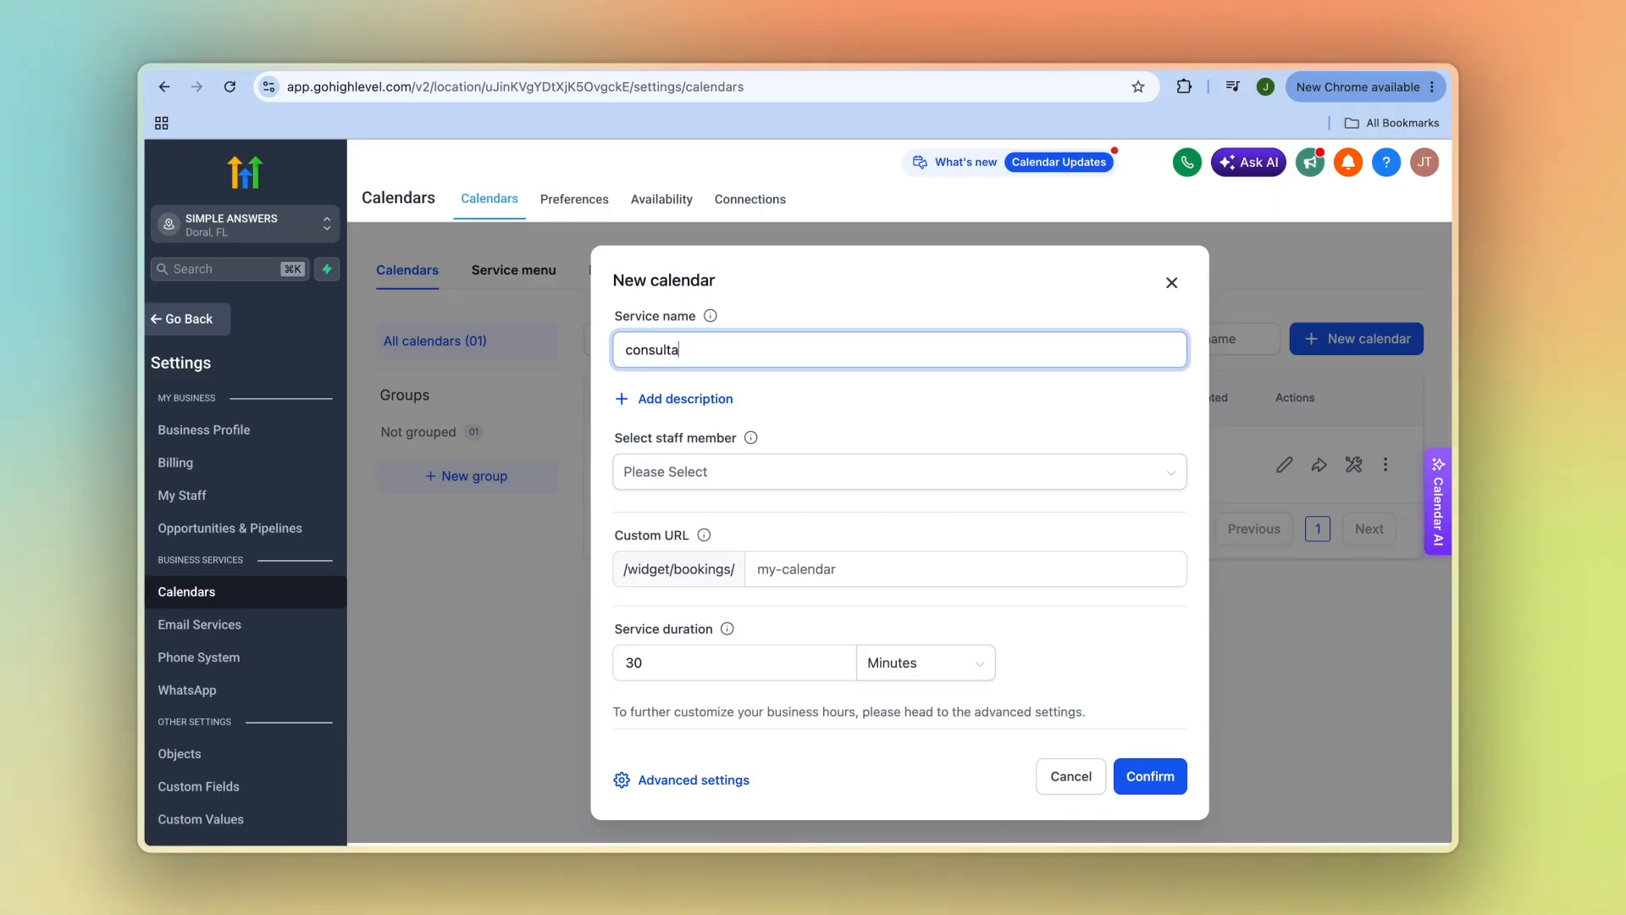
{"action": "type", "text": "tiom"}
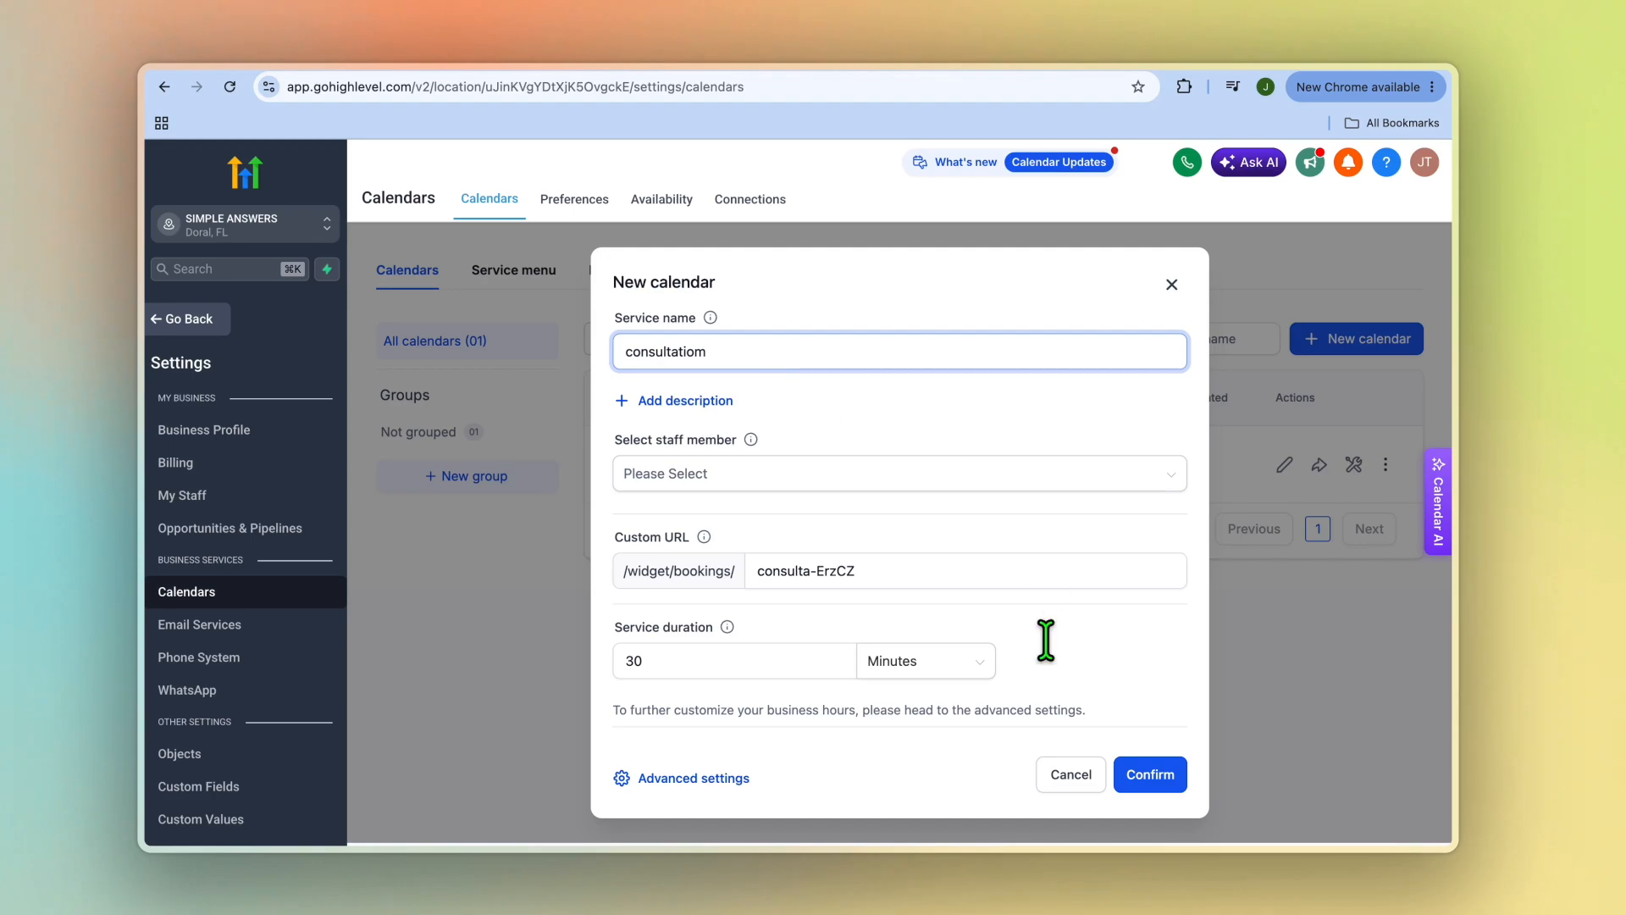
{"action": "left_click", "coordinate": [1126, 784]}
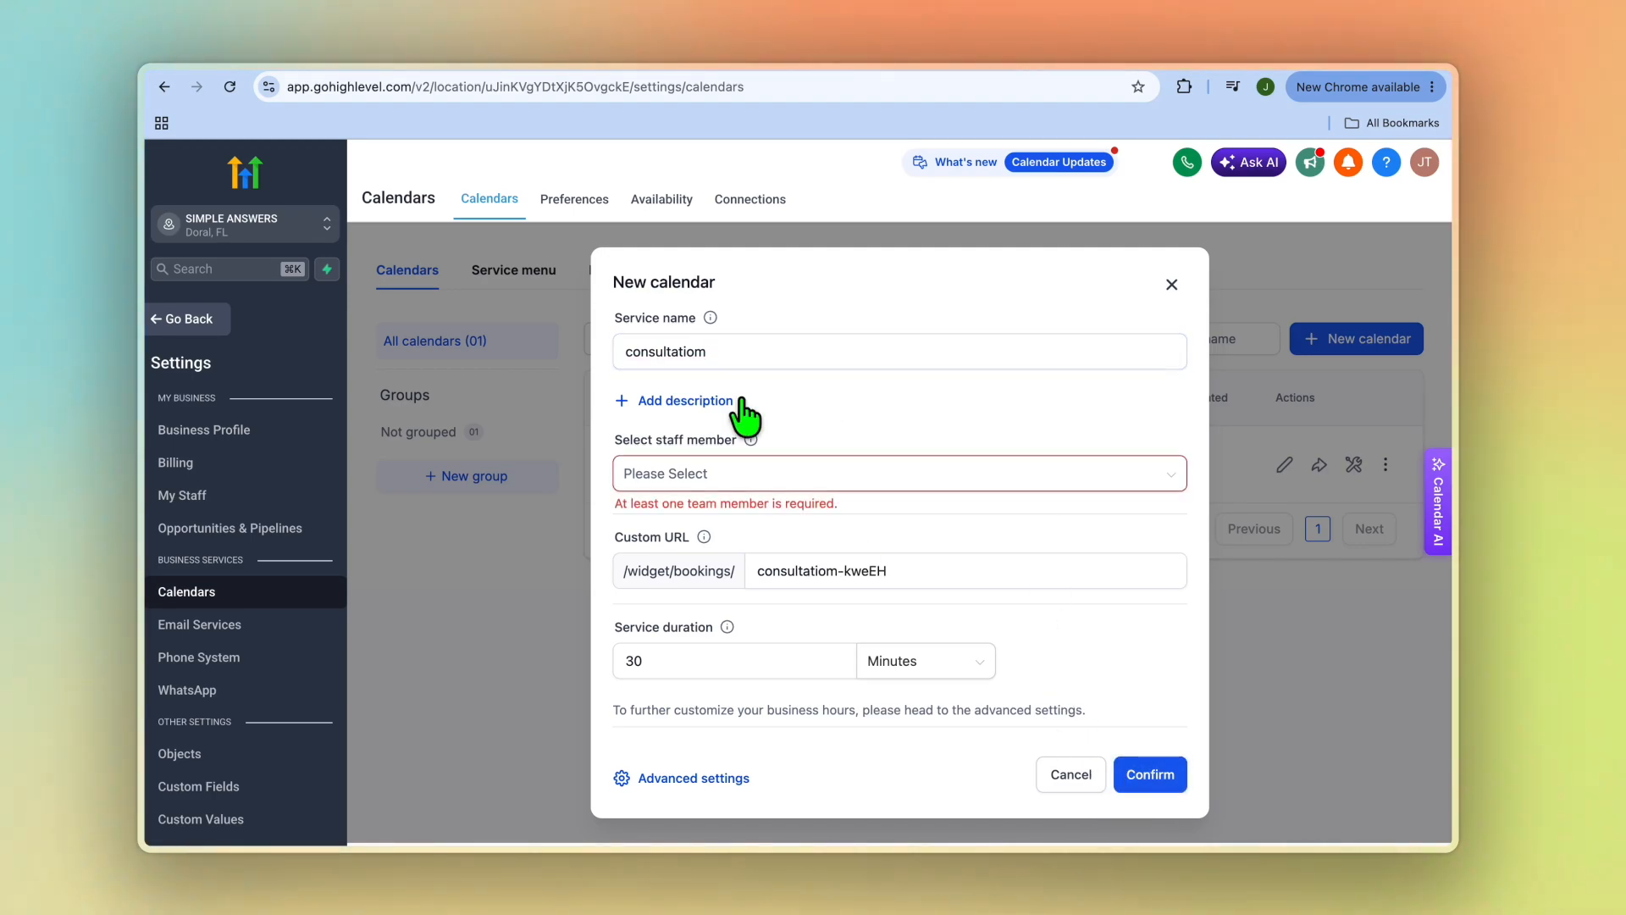
Step: Assign the available staff member to the new calendar and finish creating it with the 30-minute service duration
{"action": "left_click", "coordinate": [724, 483]}
{"action": "left_click", "coordinate": [756, 512]}
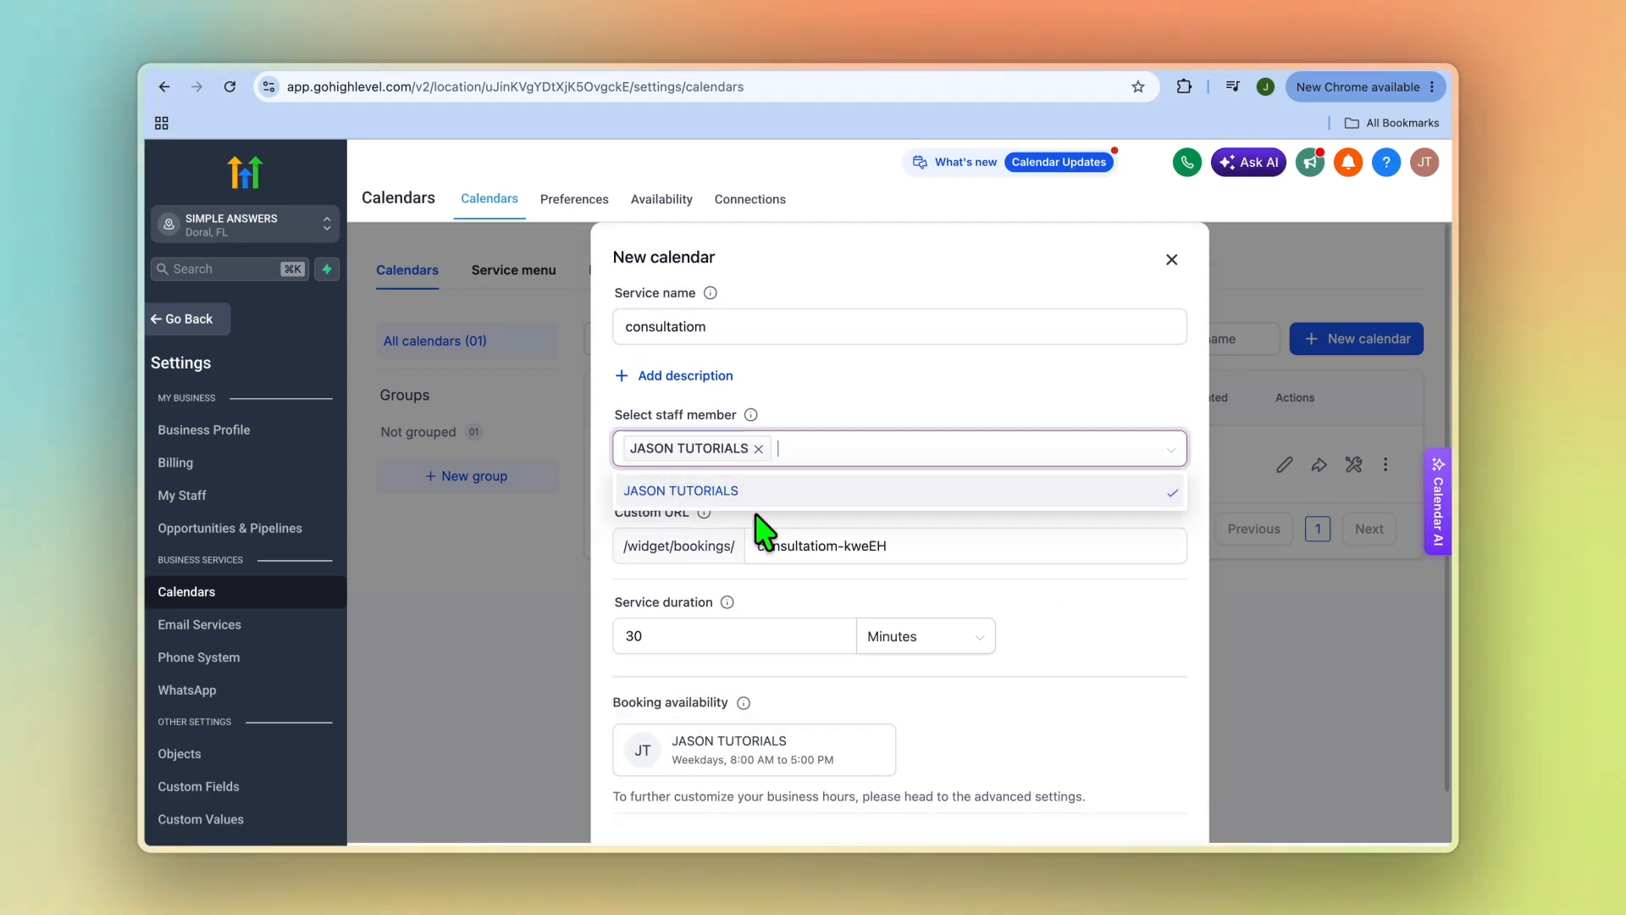
{"action": "scroll", "coordinate": [1056, 740], "scroll_direction": "down", "scroll_amount": 2}
{"action": "left_click", "coordinate": [1135, 801]}
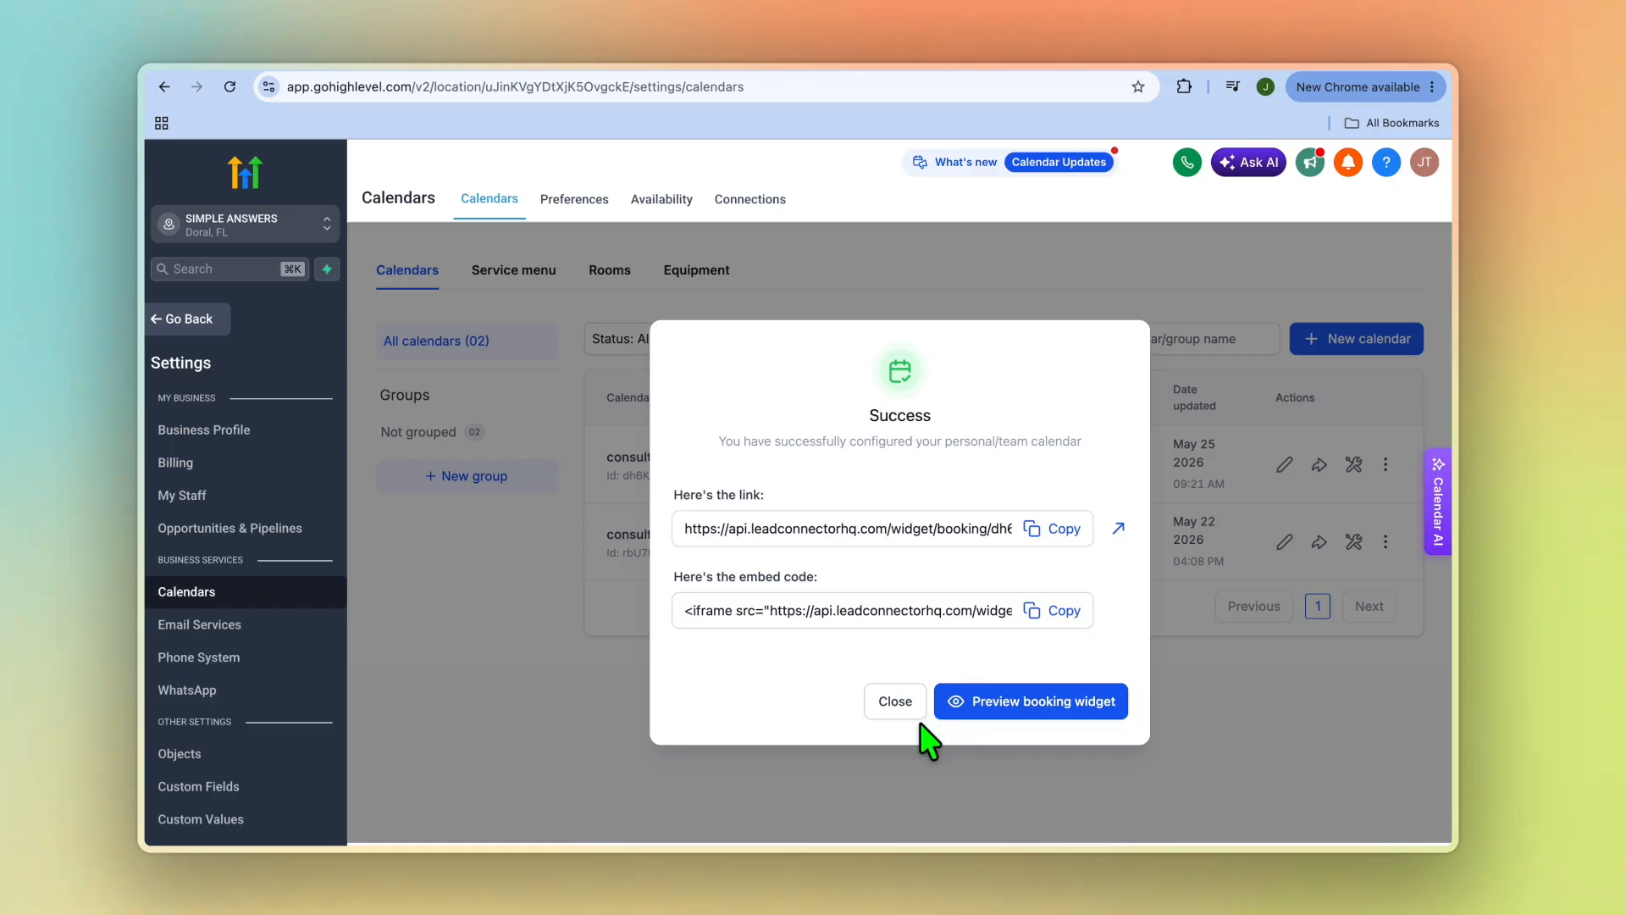
{"action": "left_click", "coordinate": [898, 703]}
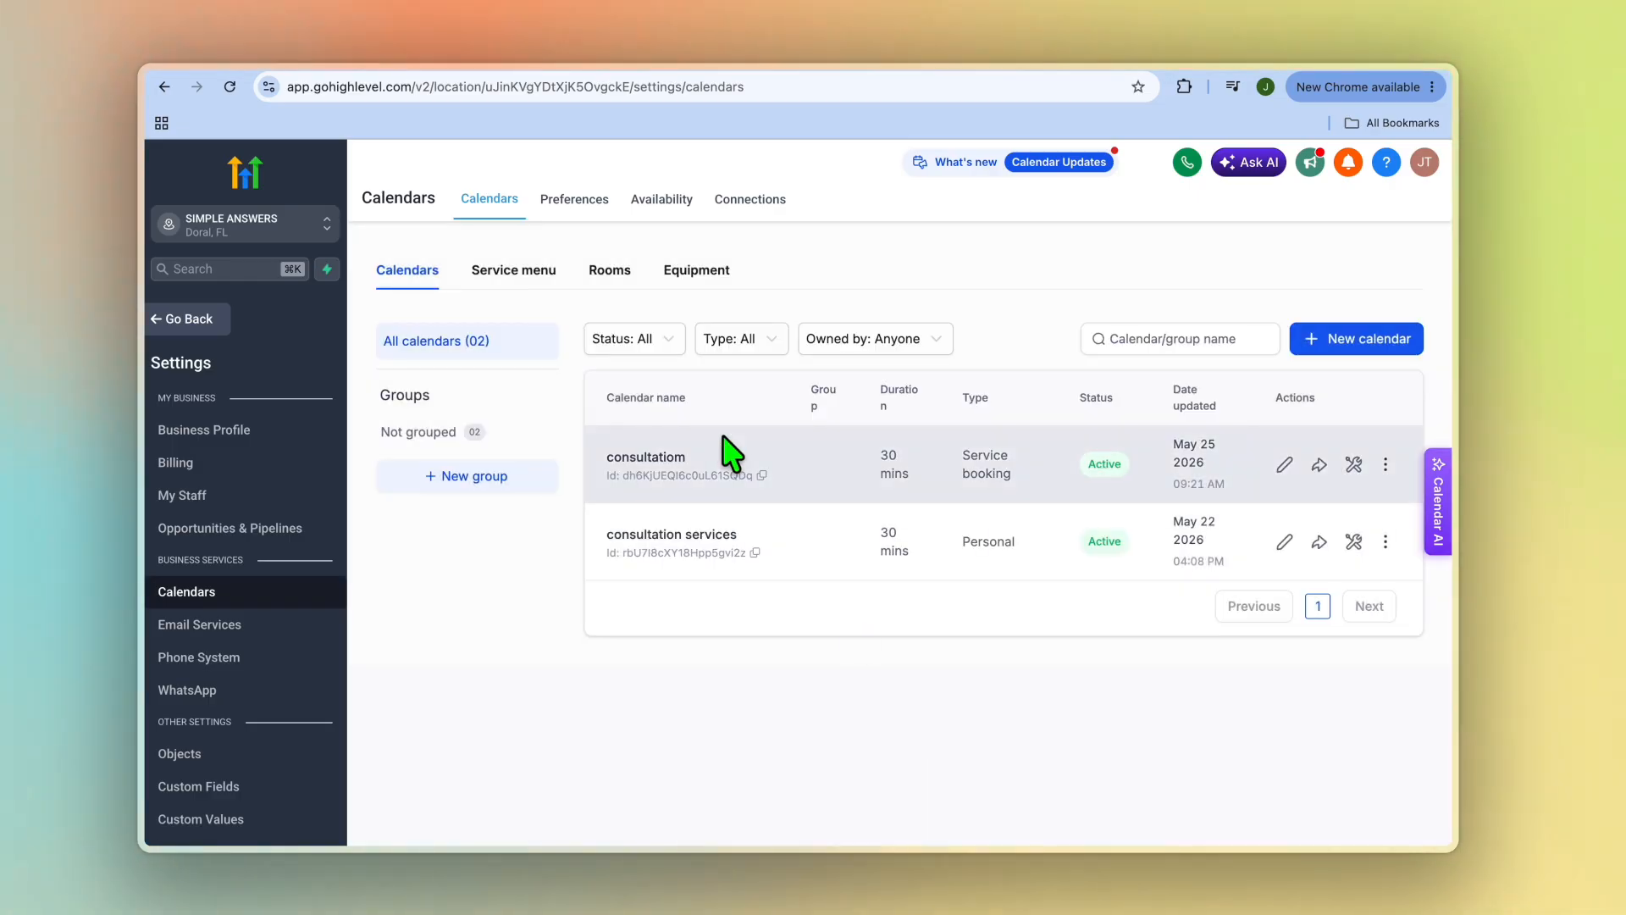
Step: Open the consultatiom calendar for editing, review its service details and return to the calendars list
{"action": "left_click", "coordinate": [1285, 465]}
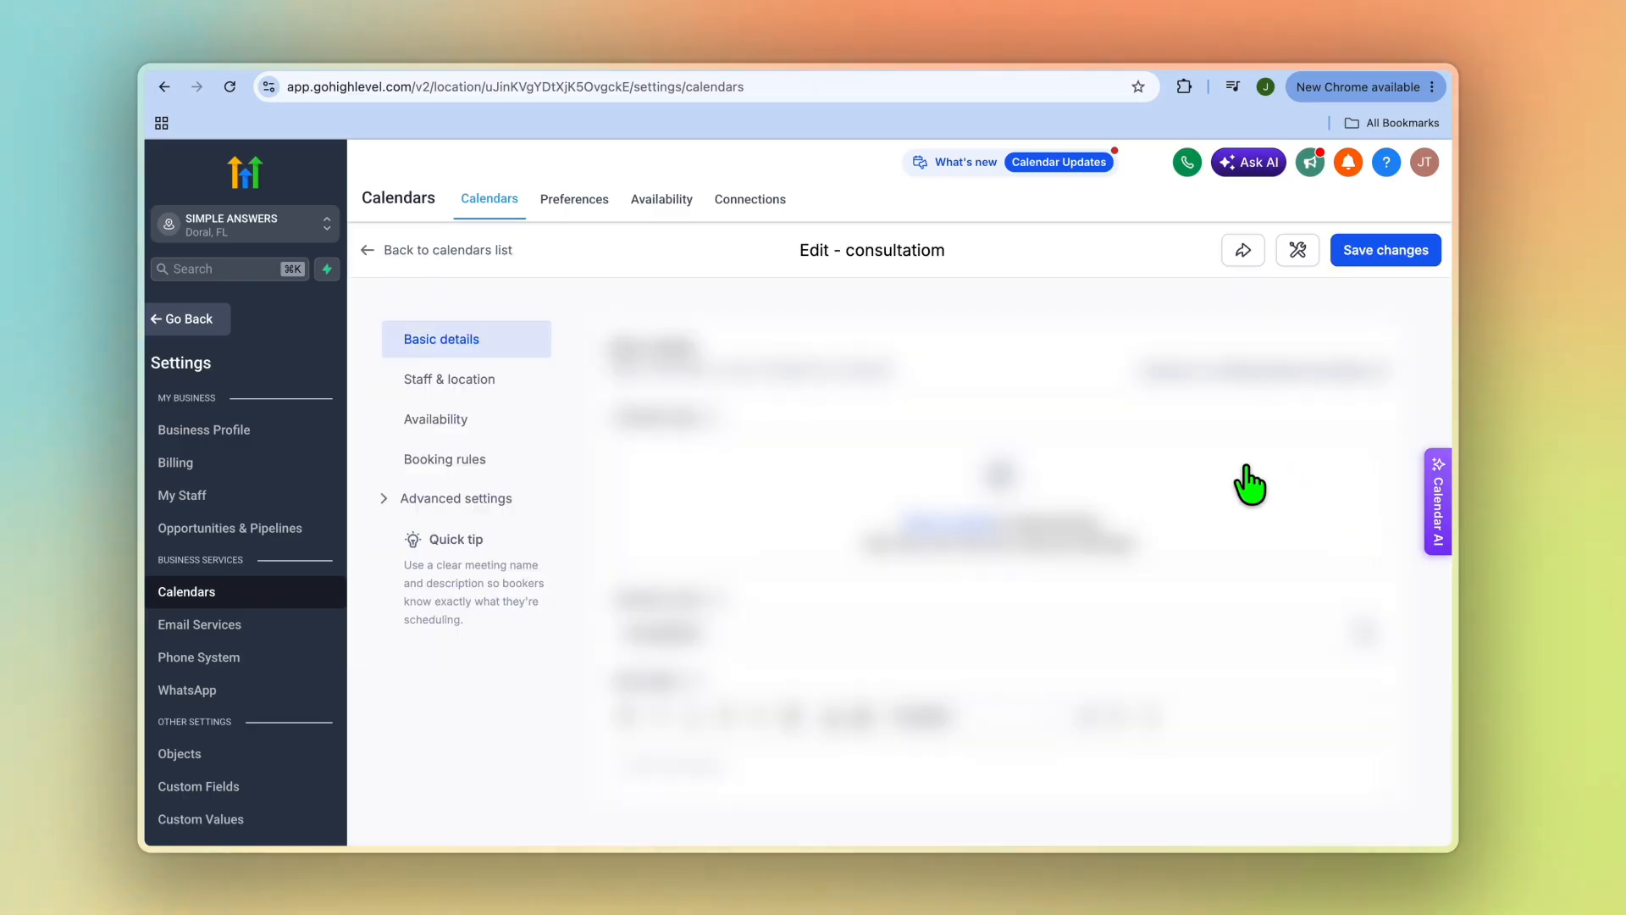
{"action": "scroll", "coordinate": [820, 545], "scroll_direction": "down", "scroll_amount": 3}
{"action": "scroll", "coordinate": [820, 545], "scroll_direction": "up", "scroll_amount": 3}
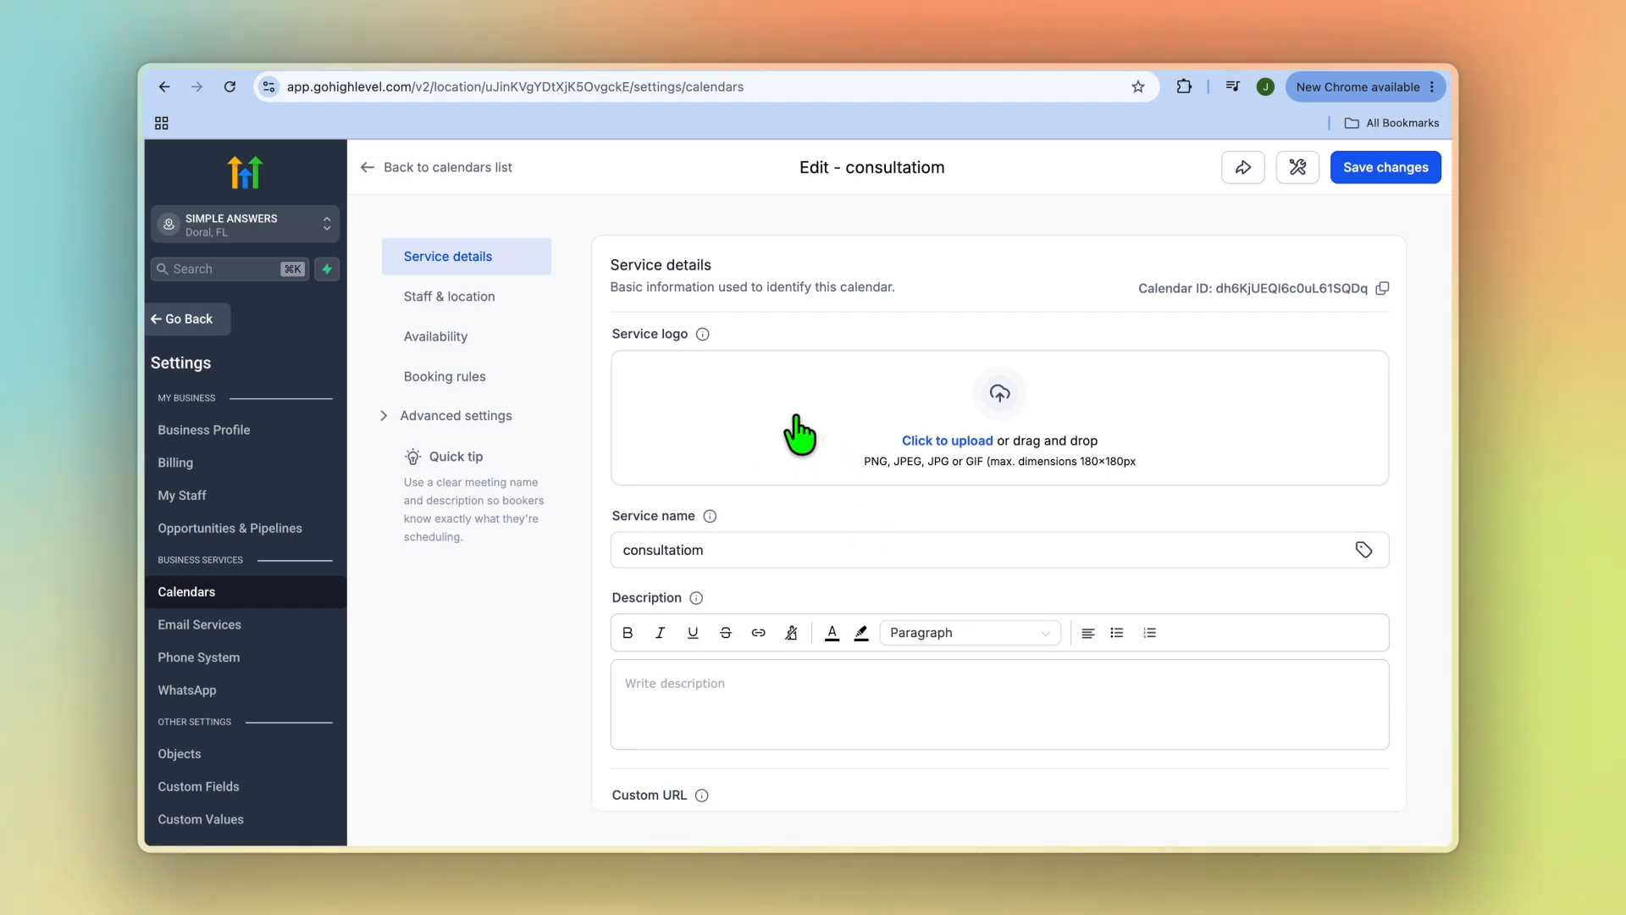
{"action": "left_click", "coordinate": [373, 167]}
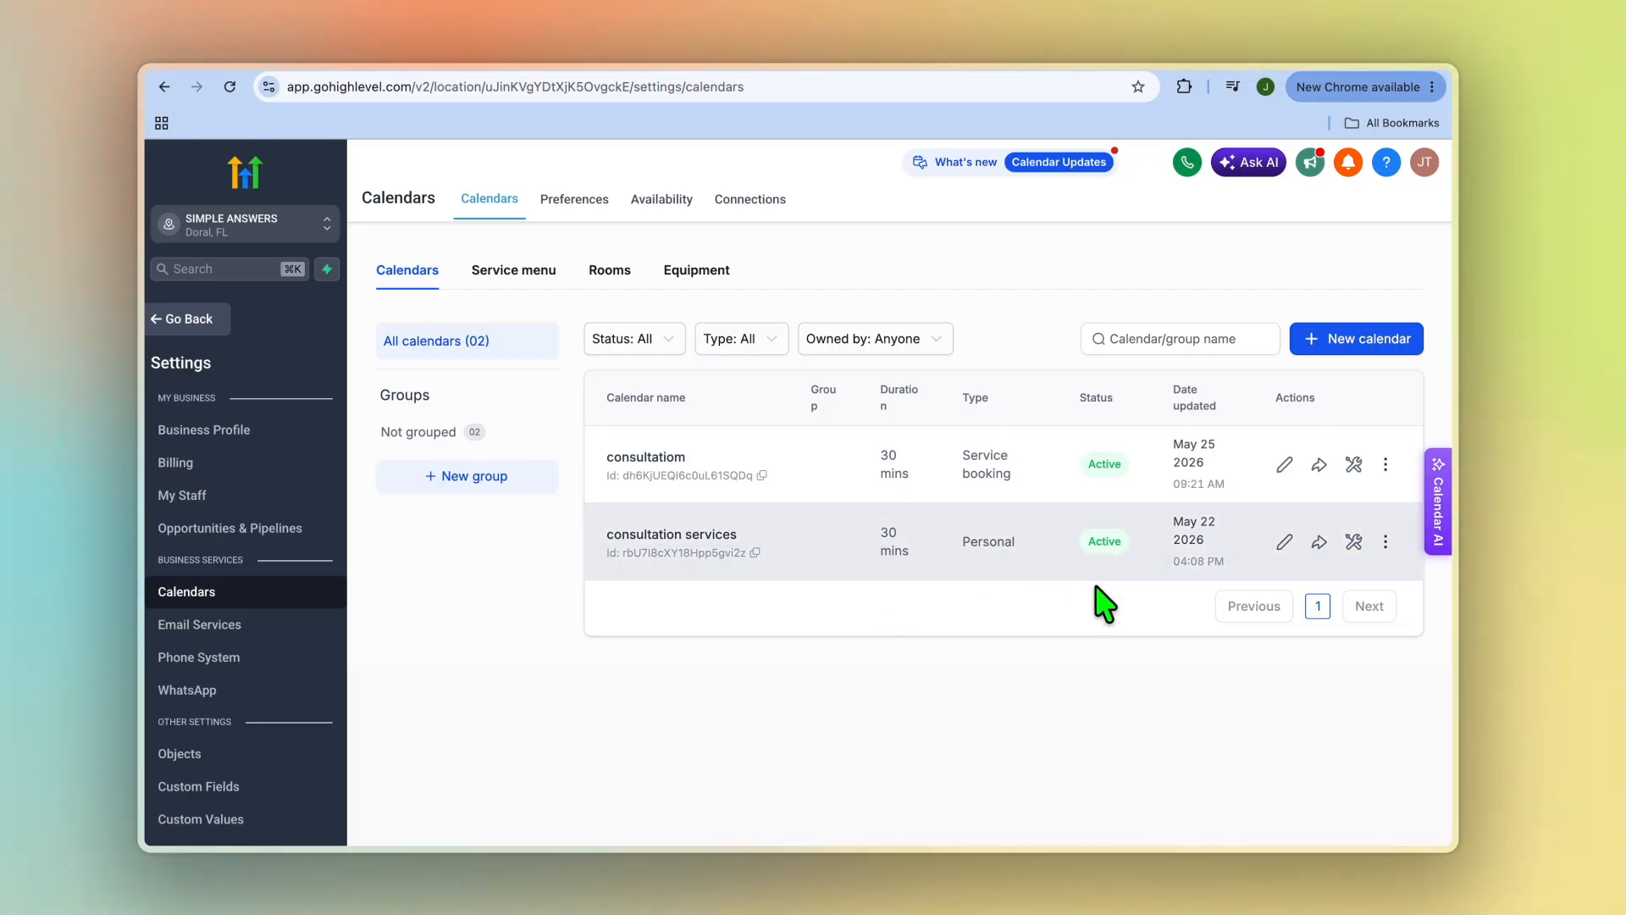
Step: Open the consultatiom calendar's sharing options, view its embed code and copy the scheduling link
{"action": "left_click", "coordinate": [1320, 466]}
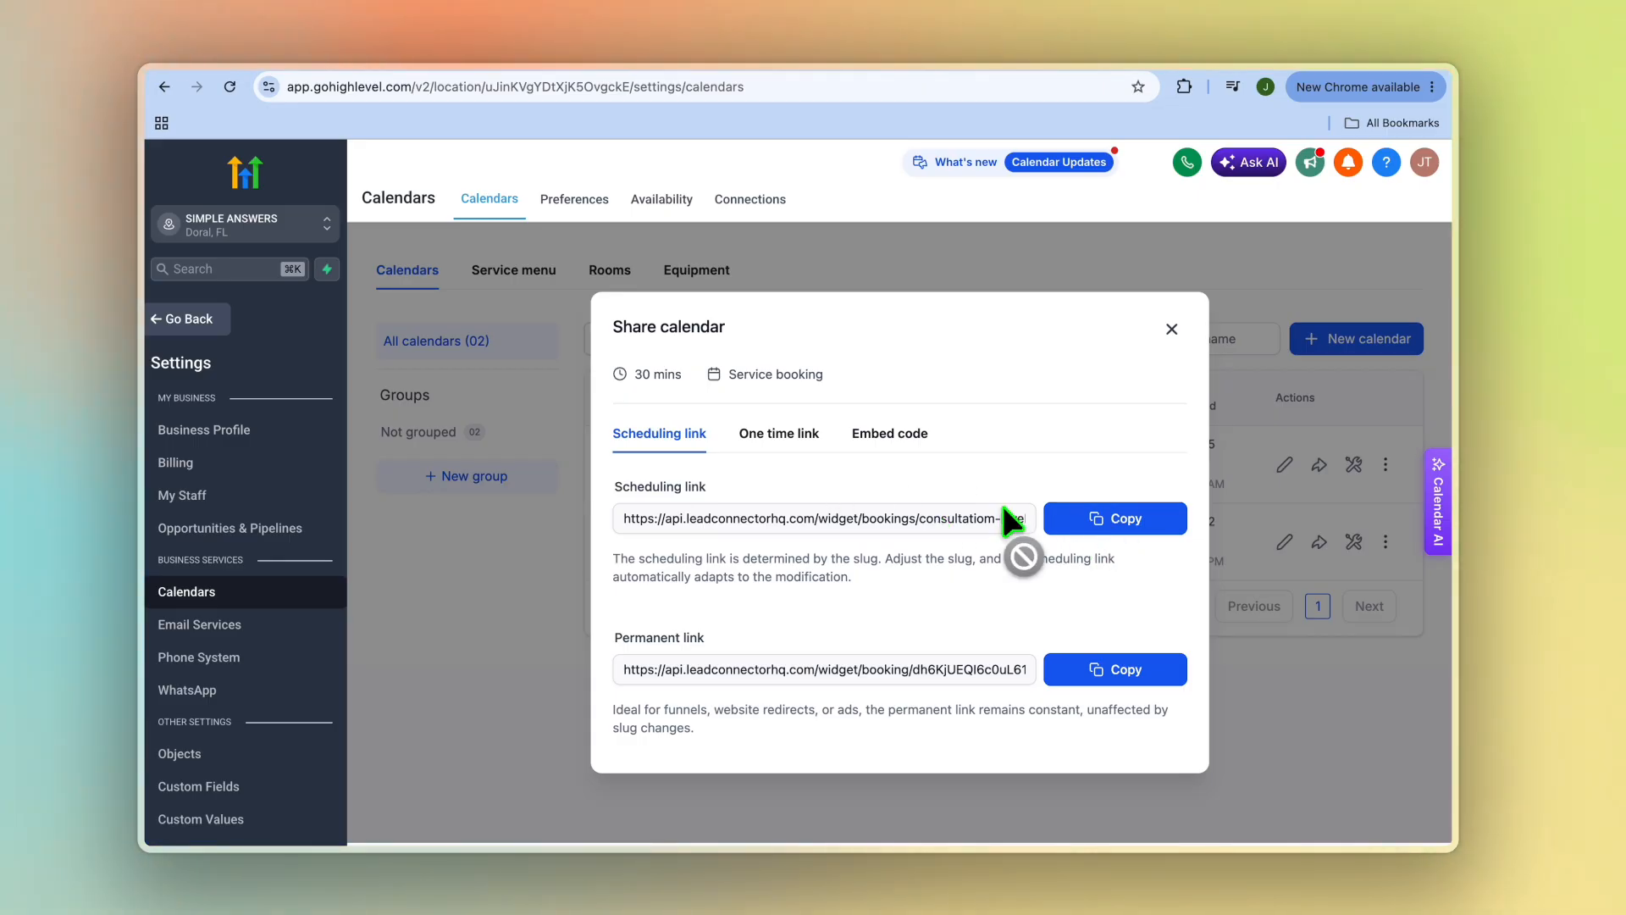
{"action": "left_click", "coordinate": [889, 434]}
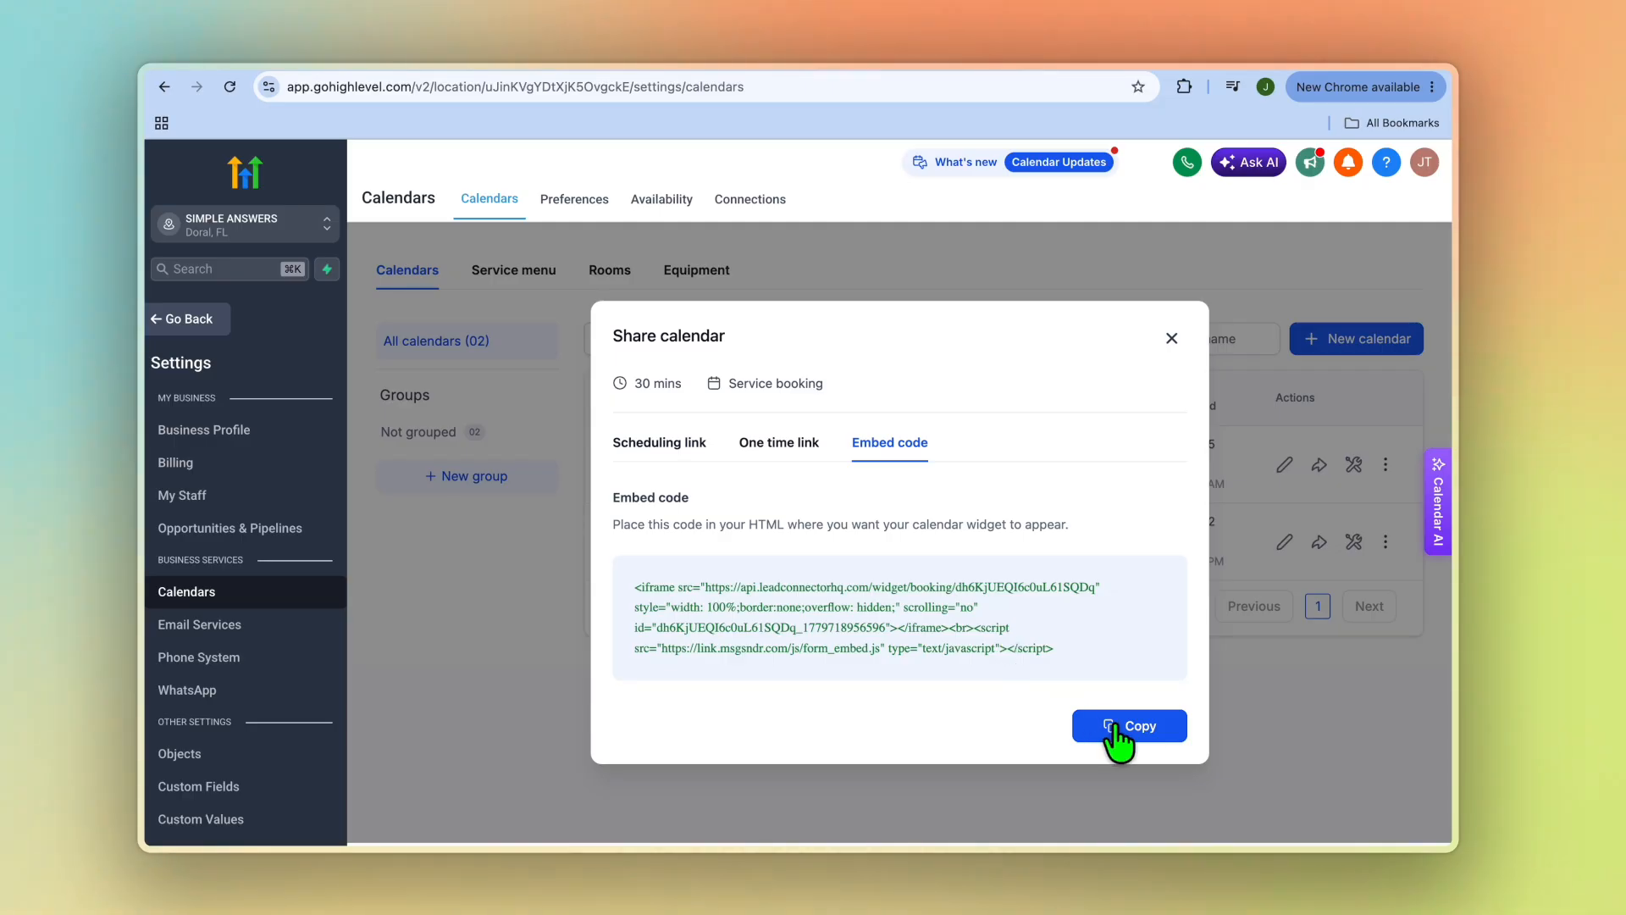
{"action": "left_click", "coordinate": [631, 434]}
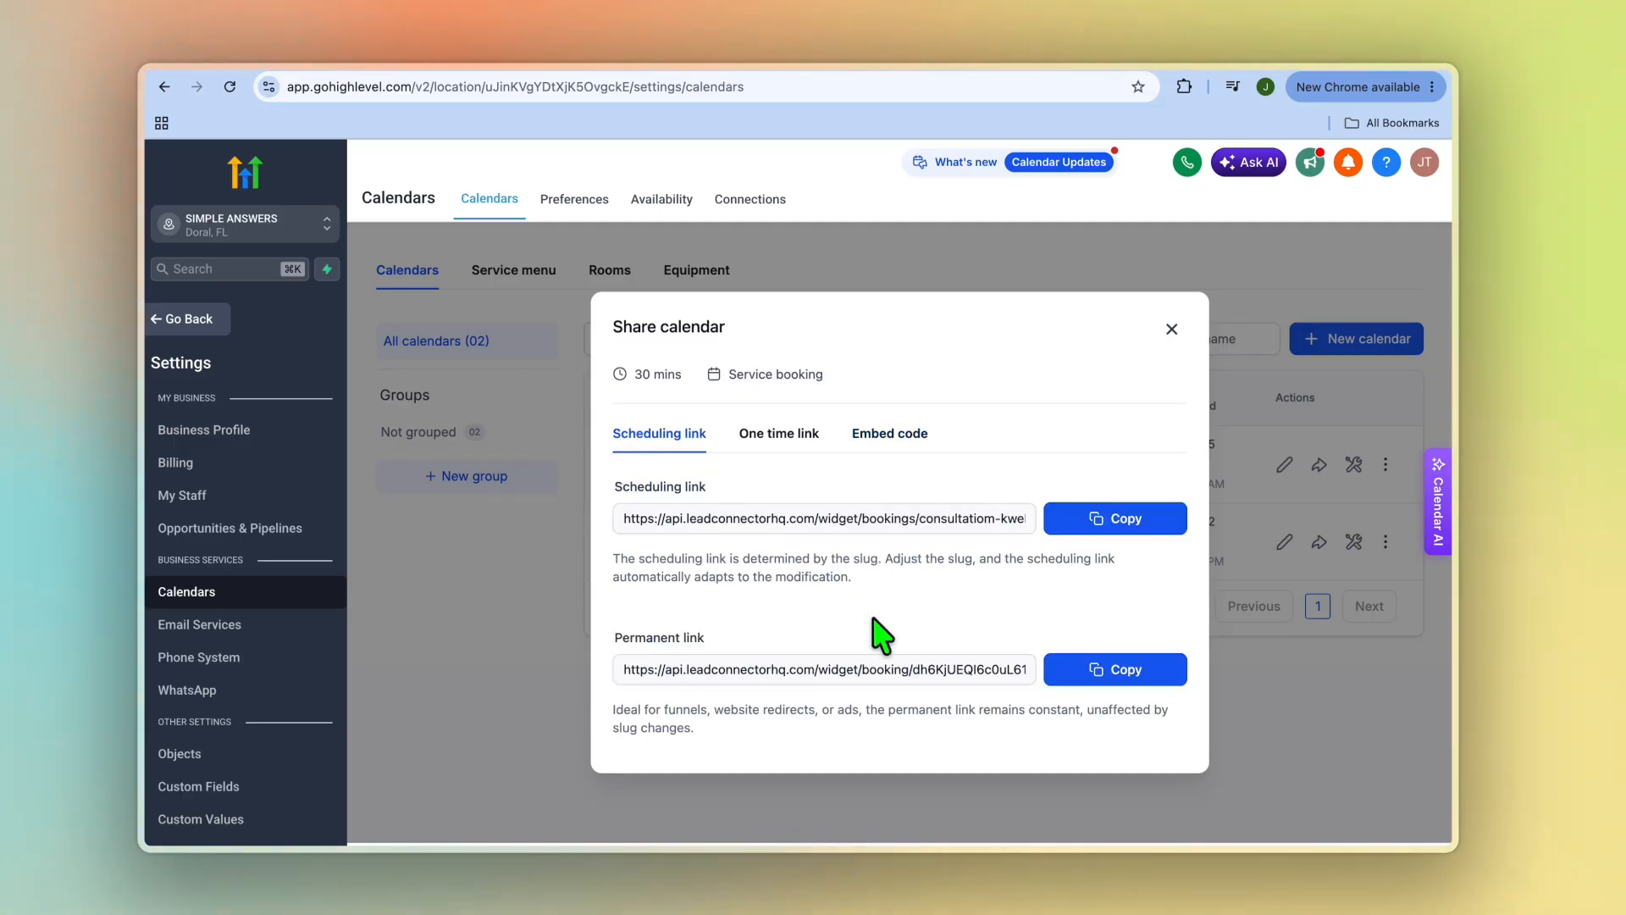
{"action": "left_click", "coordinate": [1126, 529]}
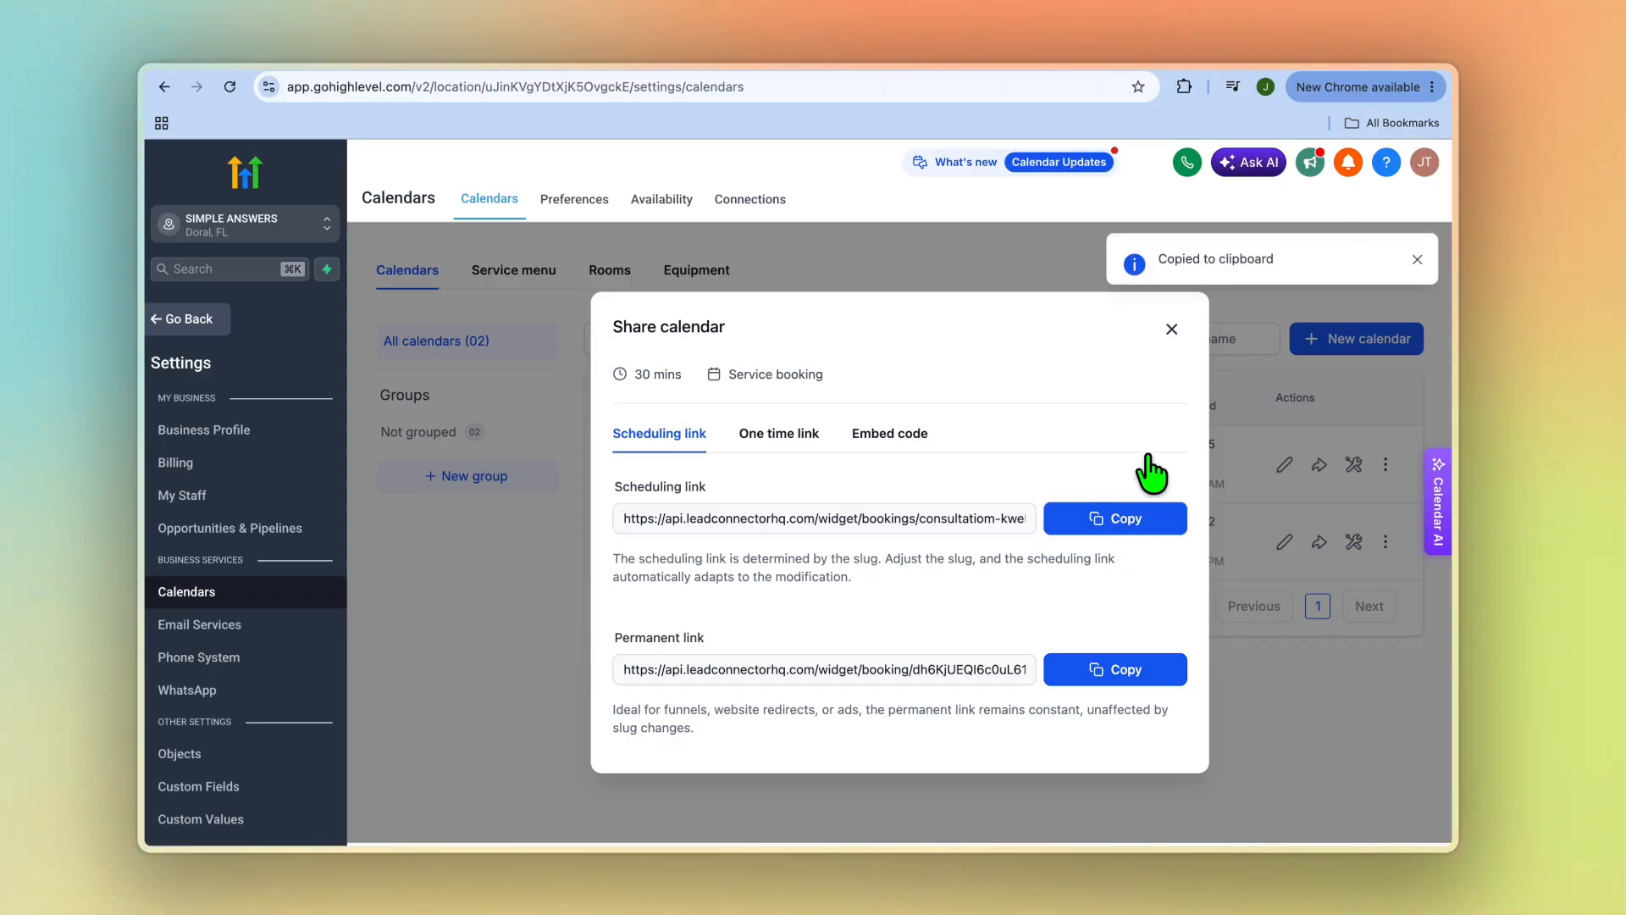
Step: Open the copied scheduling link in a new browser tab and choose the 08:30 AM slot on Friday, May 29, 2026
{"action": "key", "text": "super+t"}
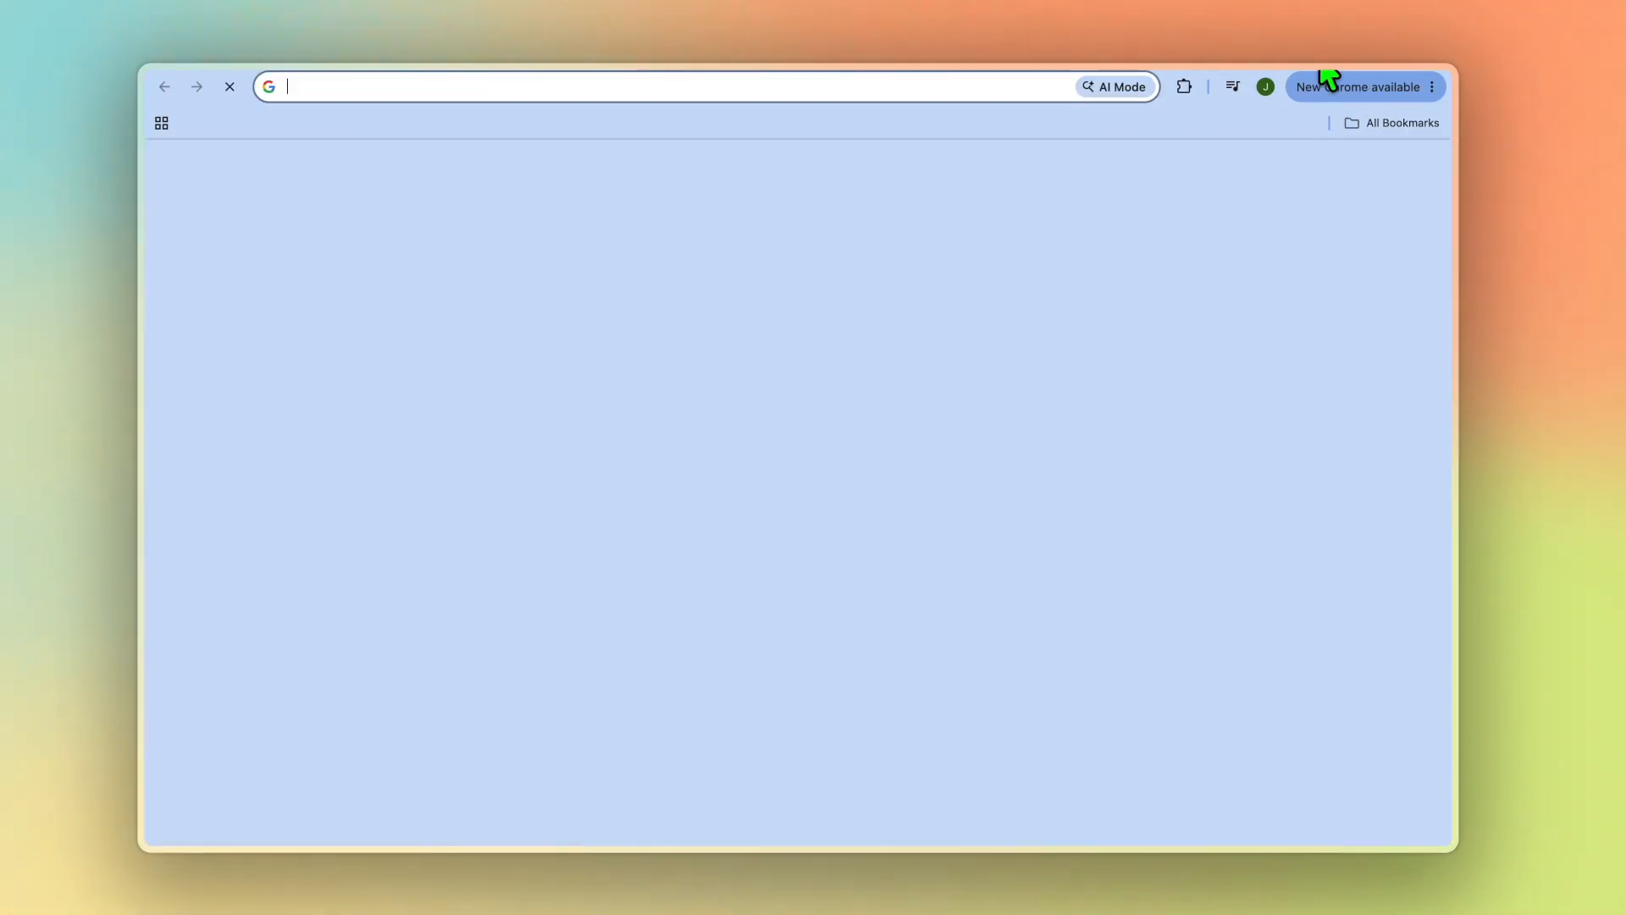
{"action": "right_click", "coordinate": [862, 85]}
{"action": "left_click", "coordinate": [973, 247]}
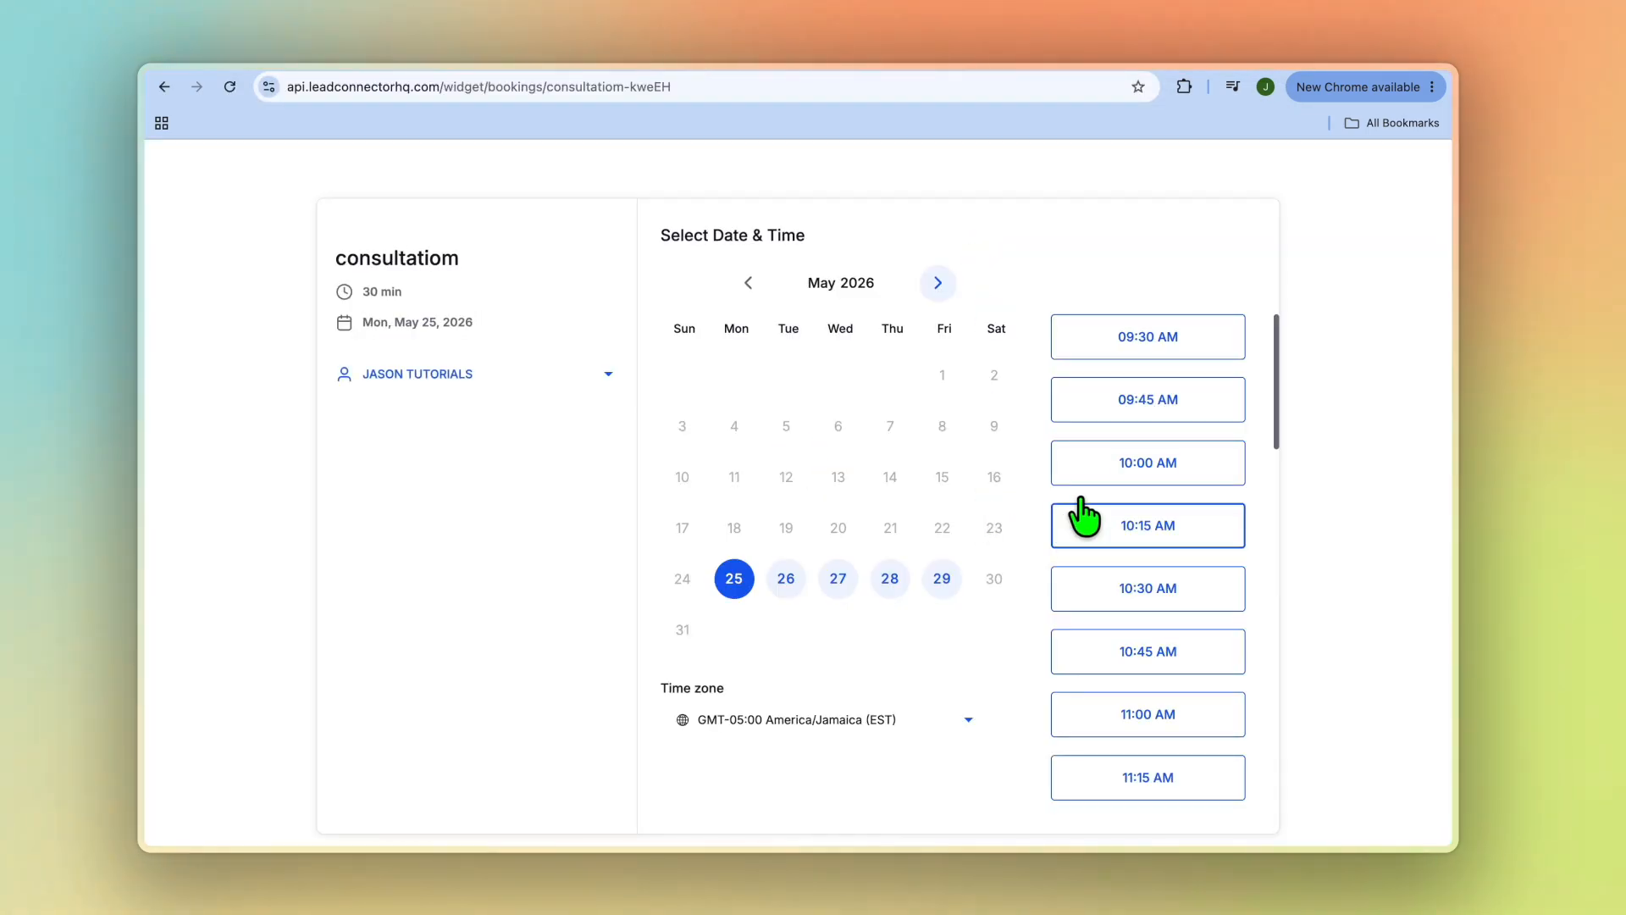
{"action": "left_click", "coordinate": [941, 579]}
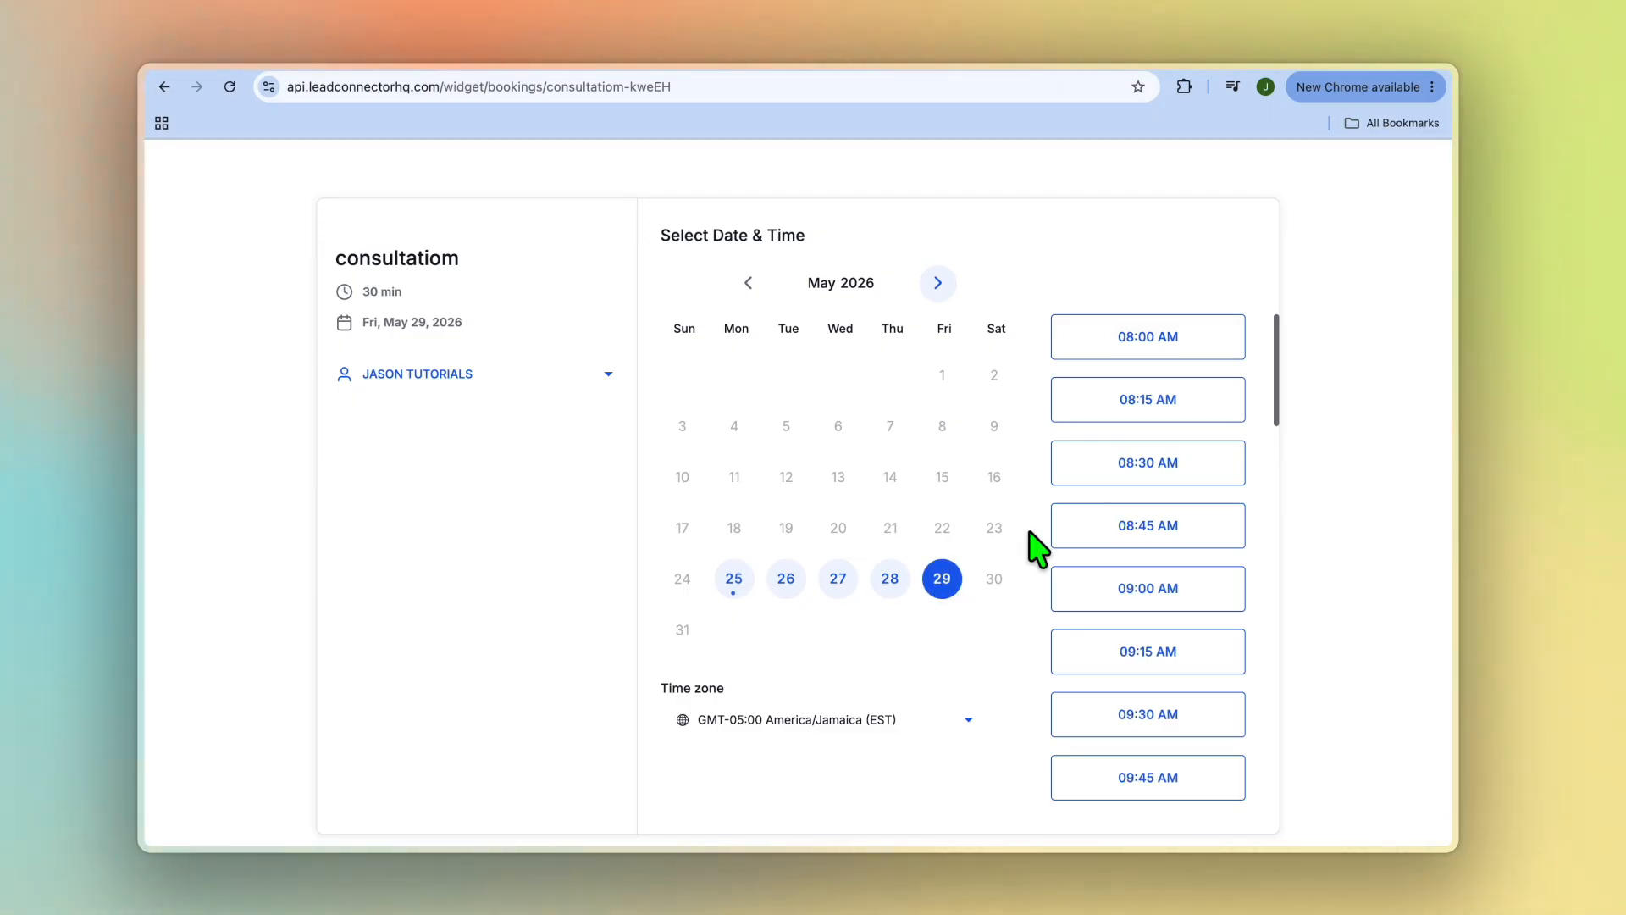
{"action": "left_click", "coordinate": [1156, 461]}
{"action": "left_click", "coordinate": [1197, 471]}
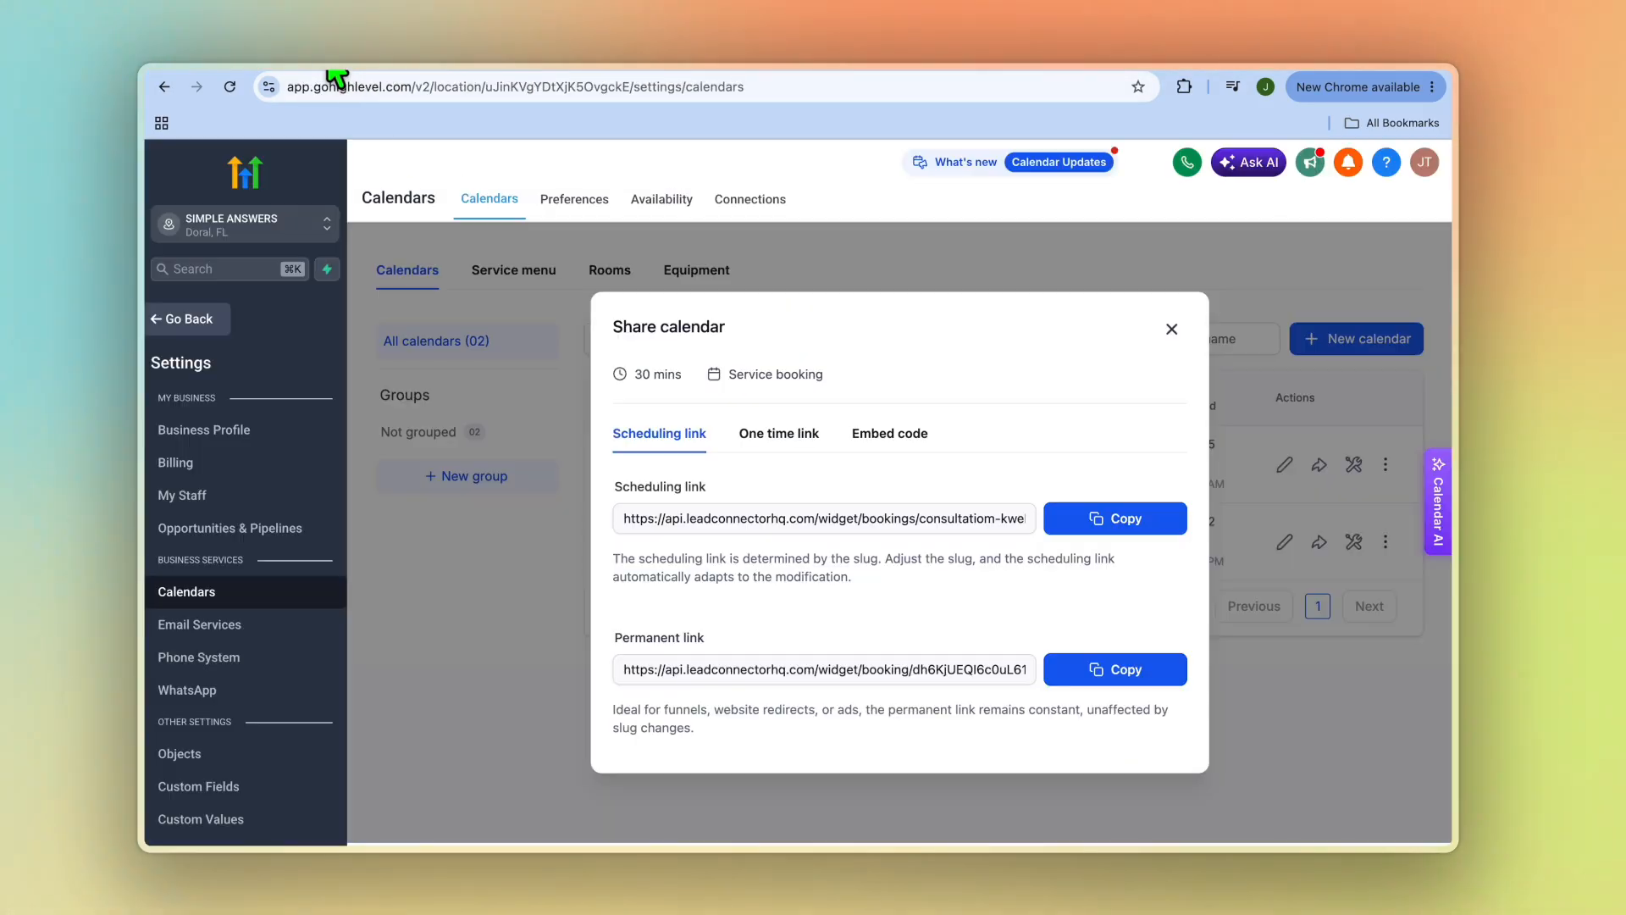
Step: Close the calendar's sharing options, leave the settings and view the upcoming appointments in the appointment list
{"action": "left_click", "coordinate": [1171, 329]}
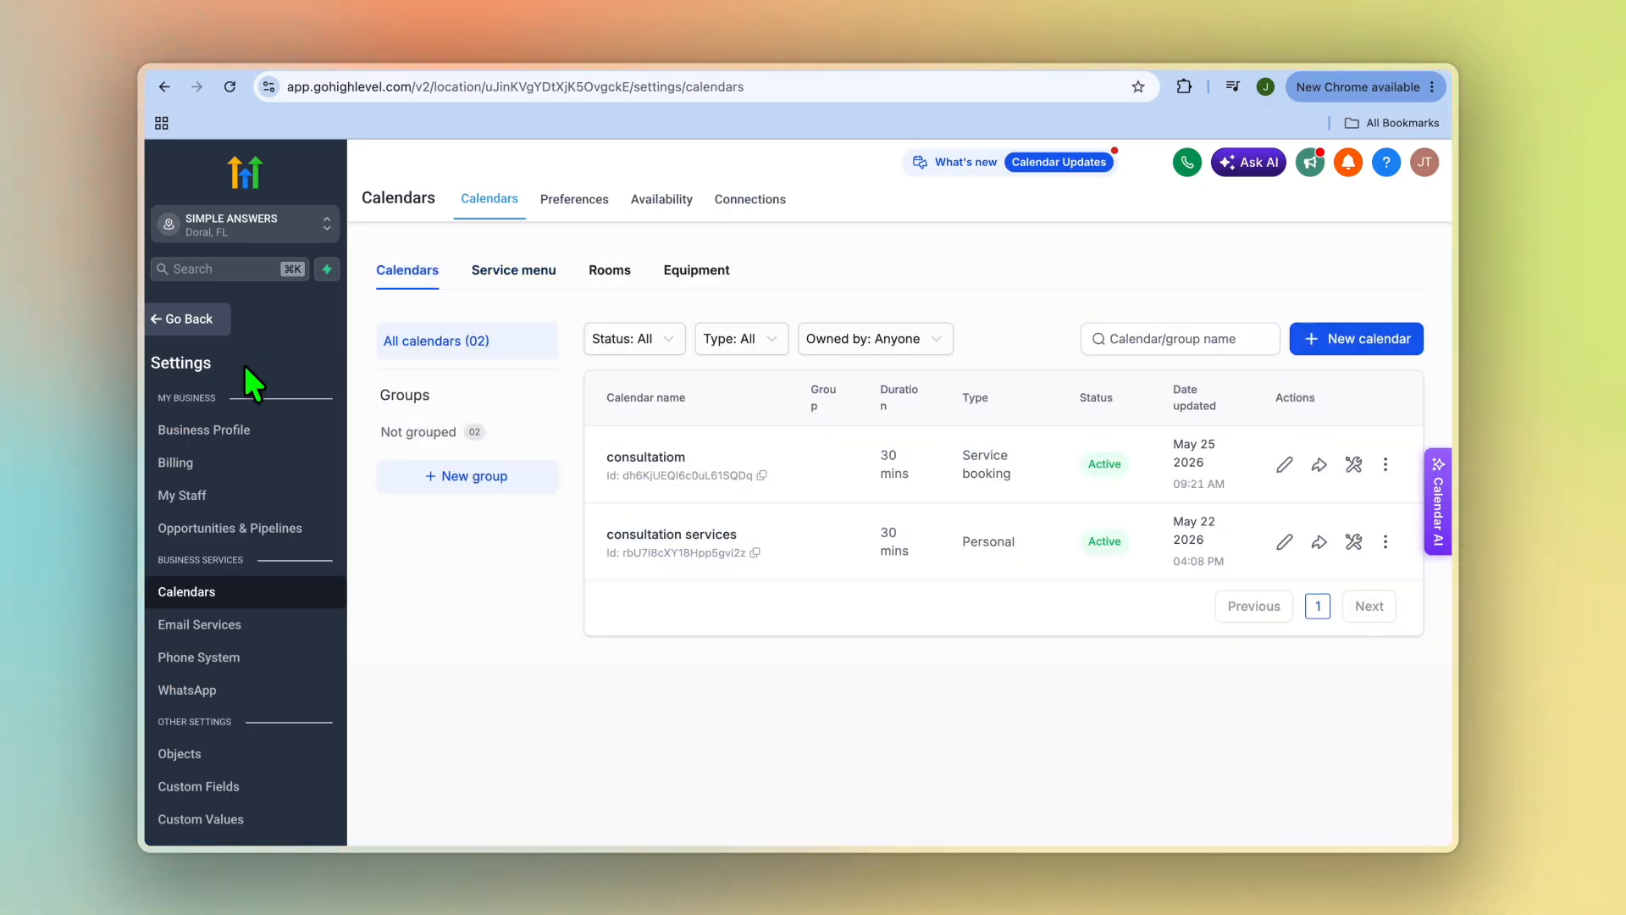
{"action": "left_click", "coordinate": [161, 320]}
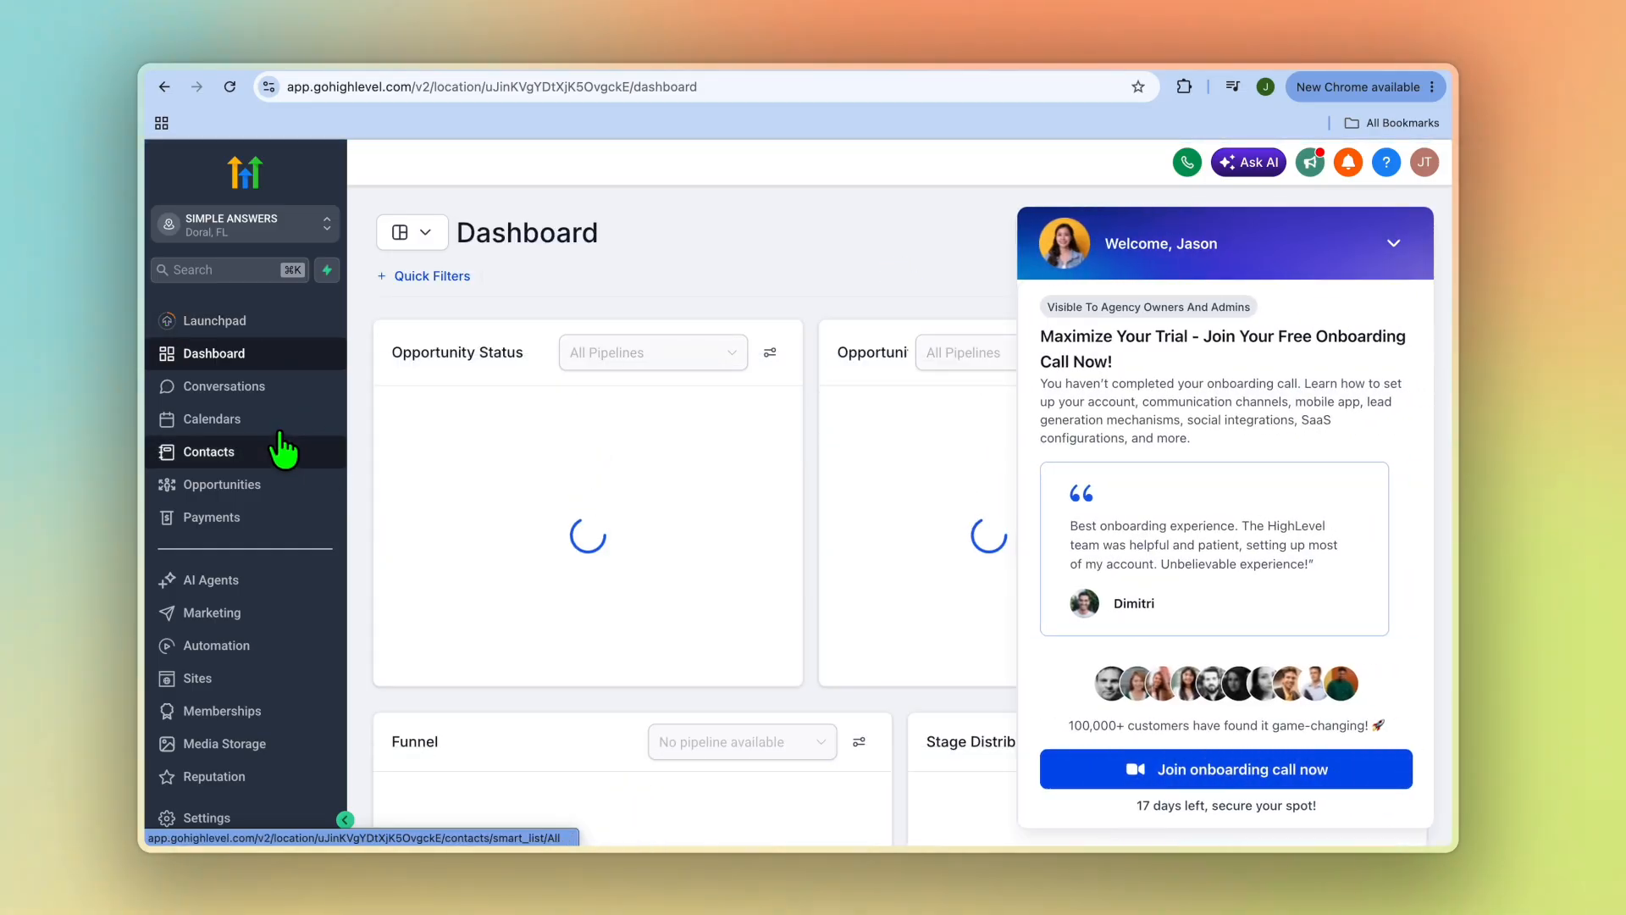
{"action": "left_click", "coordinate": [277, 435]}
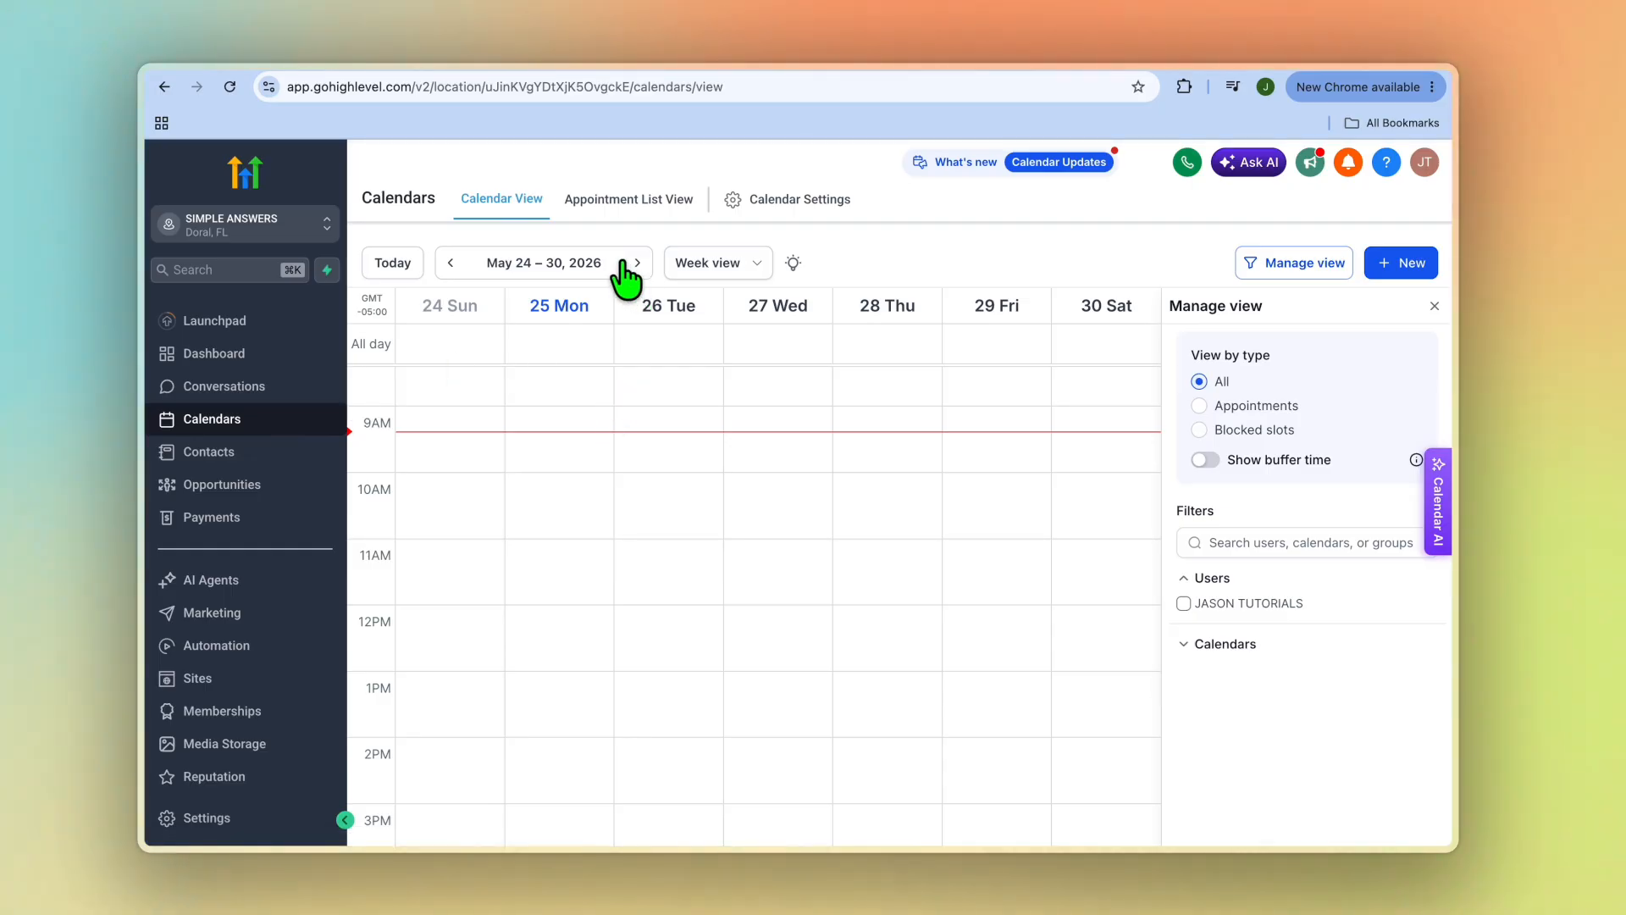
{"action": "left_click", "coordinate": [619, 211]}
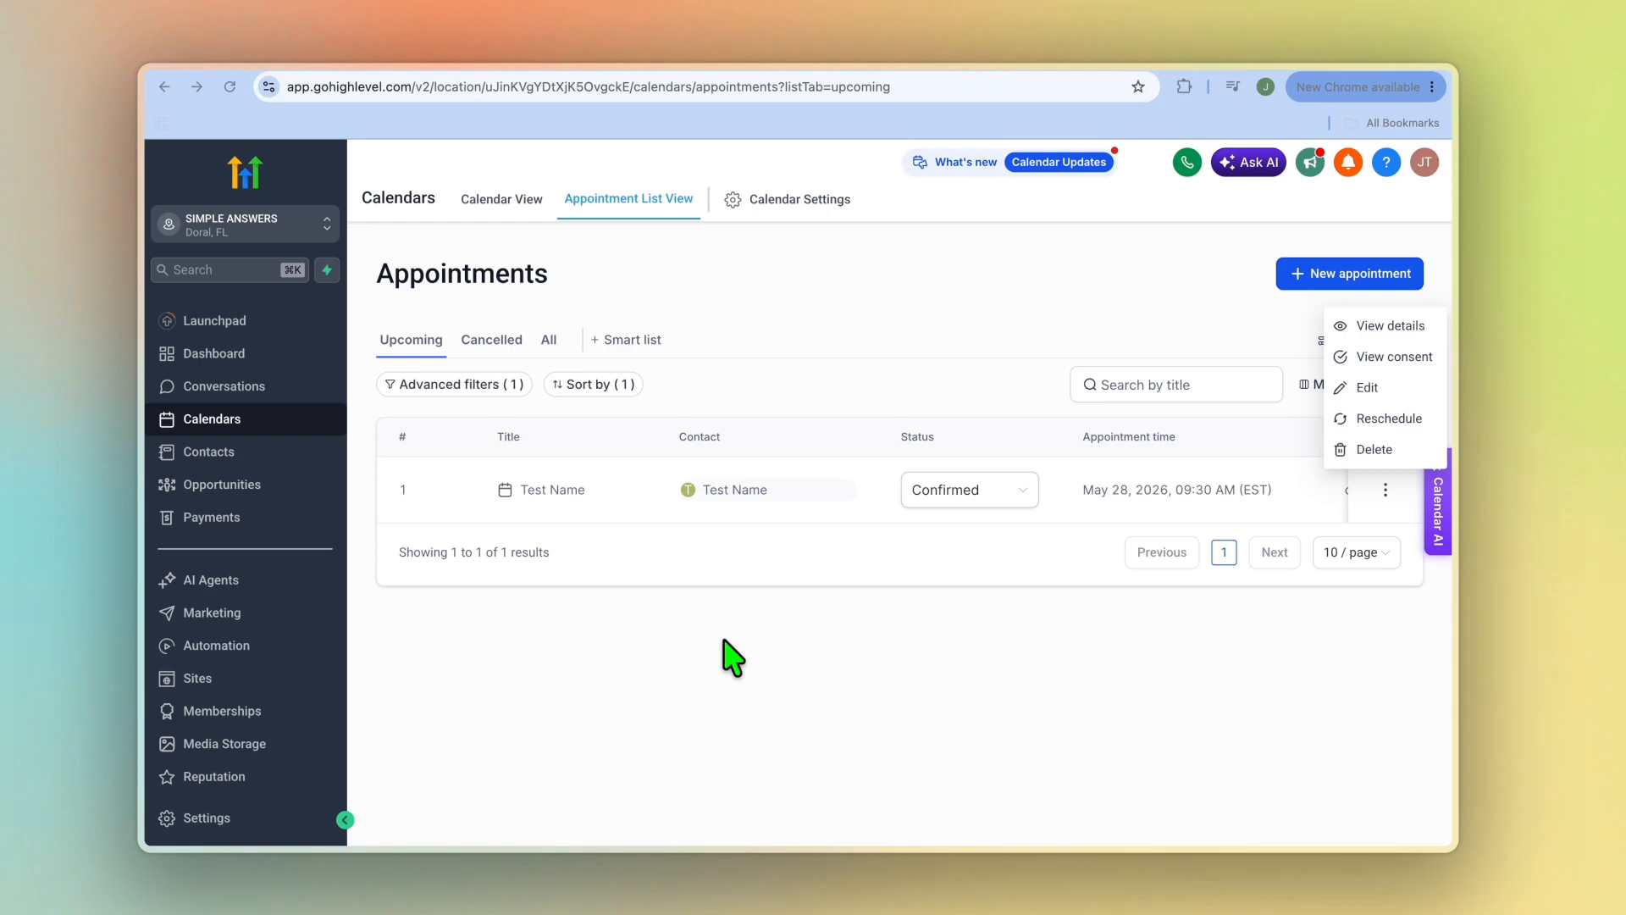
{"action": "left_click", "coordinate": [734, 659]}
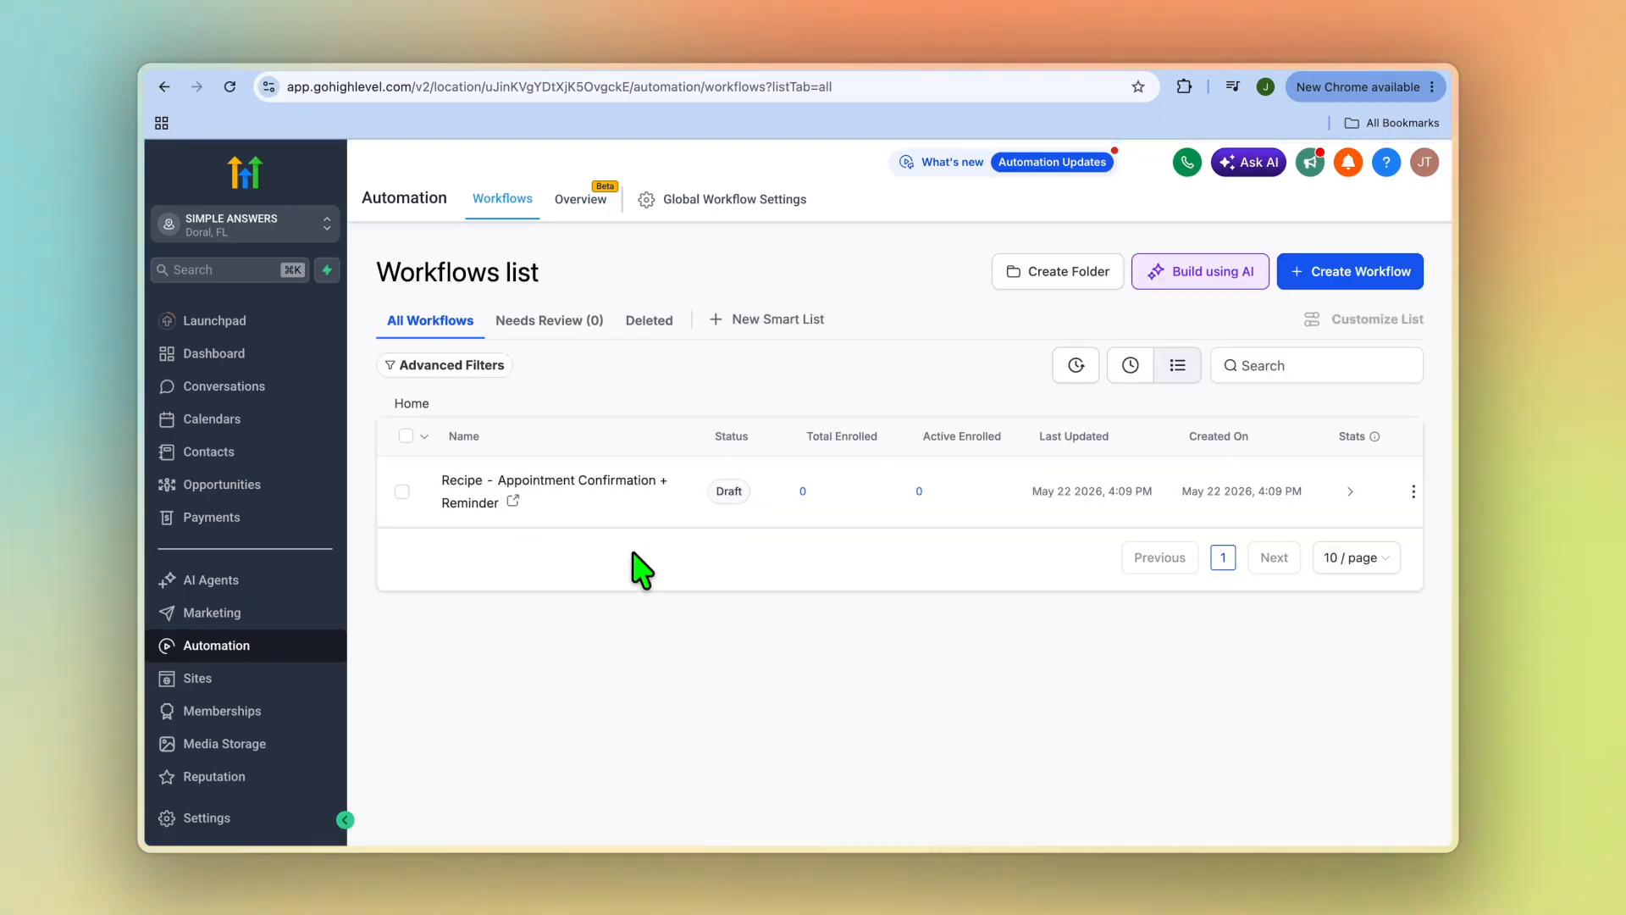
Step: Open the template library for a new automation workflow and browse the trending and recently added templates
{"action": "left_click", "coordinate": [1360, 273]}
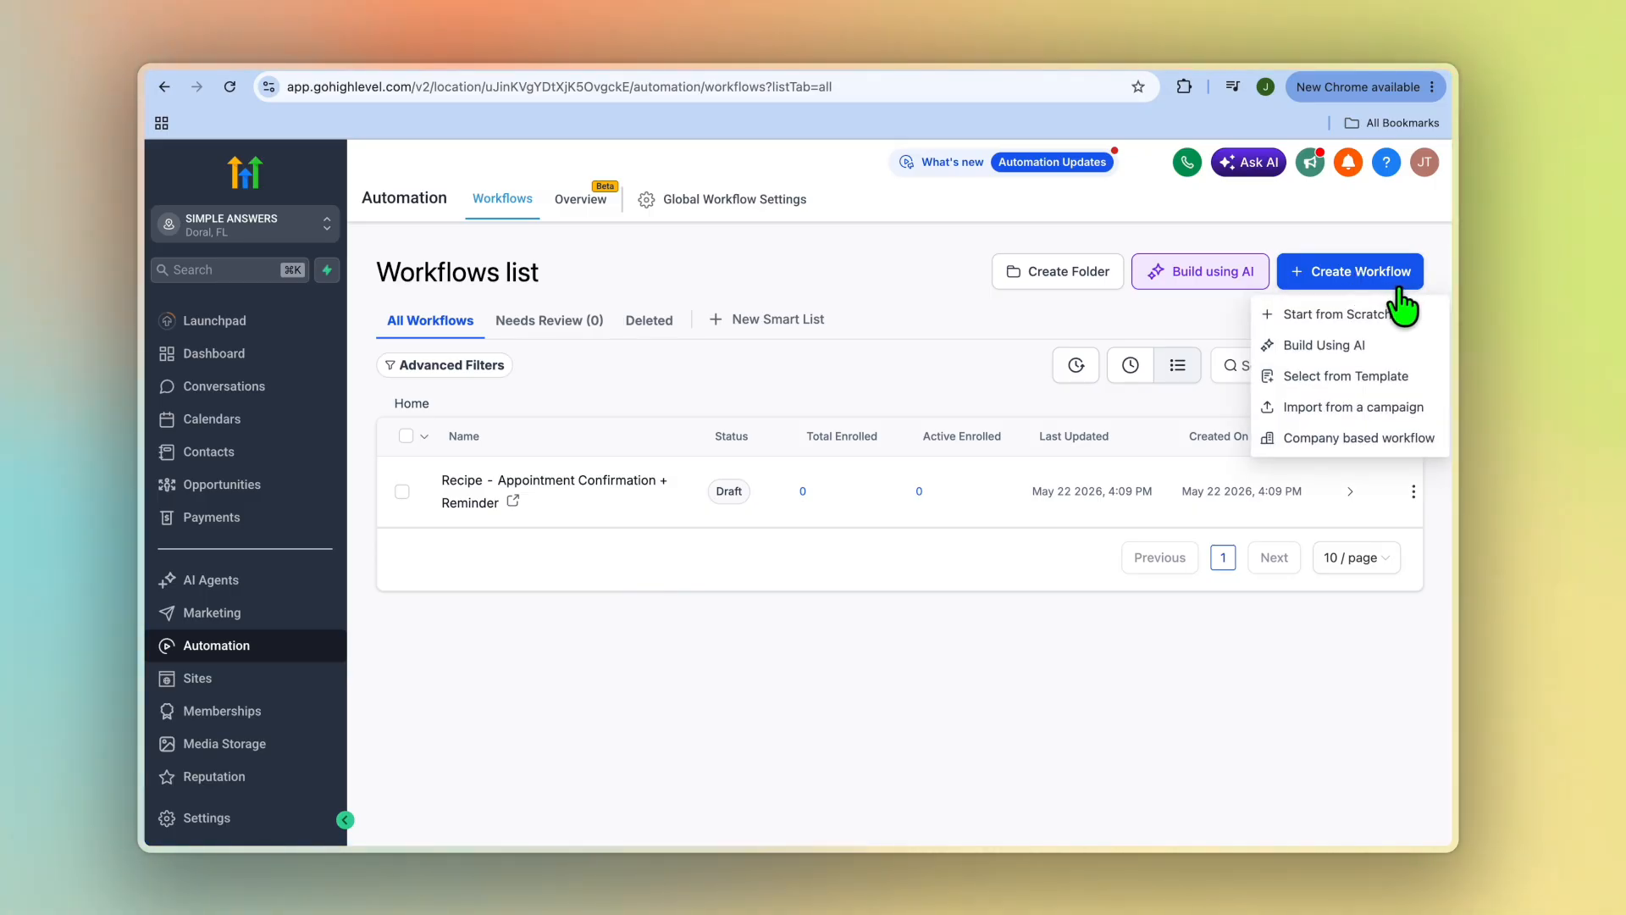
{"action": "left_click", "coordinate": [1409, 393]}
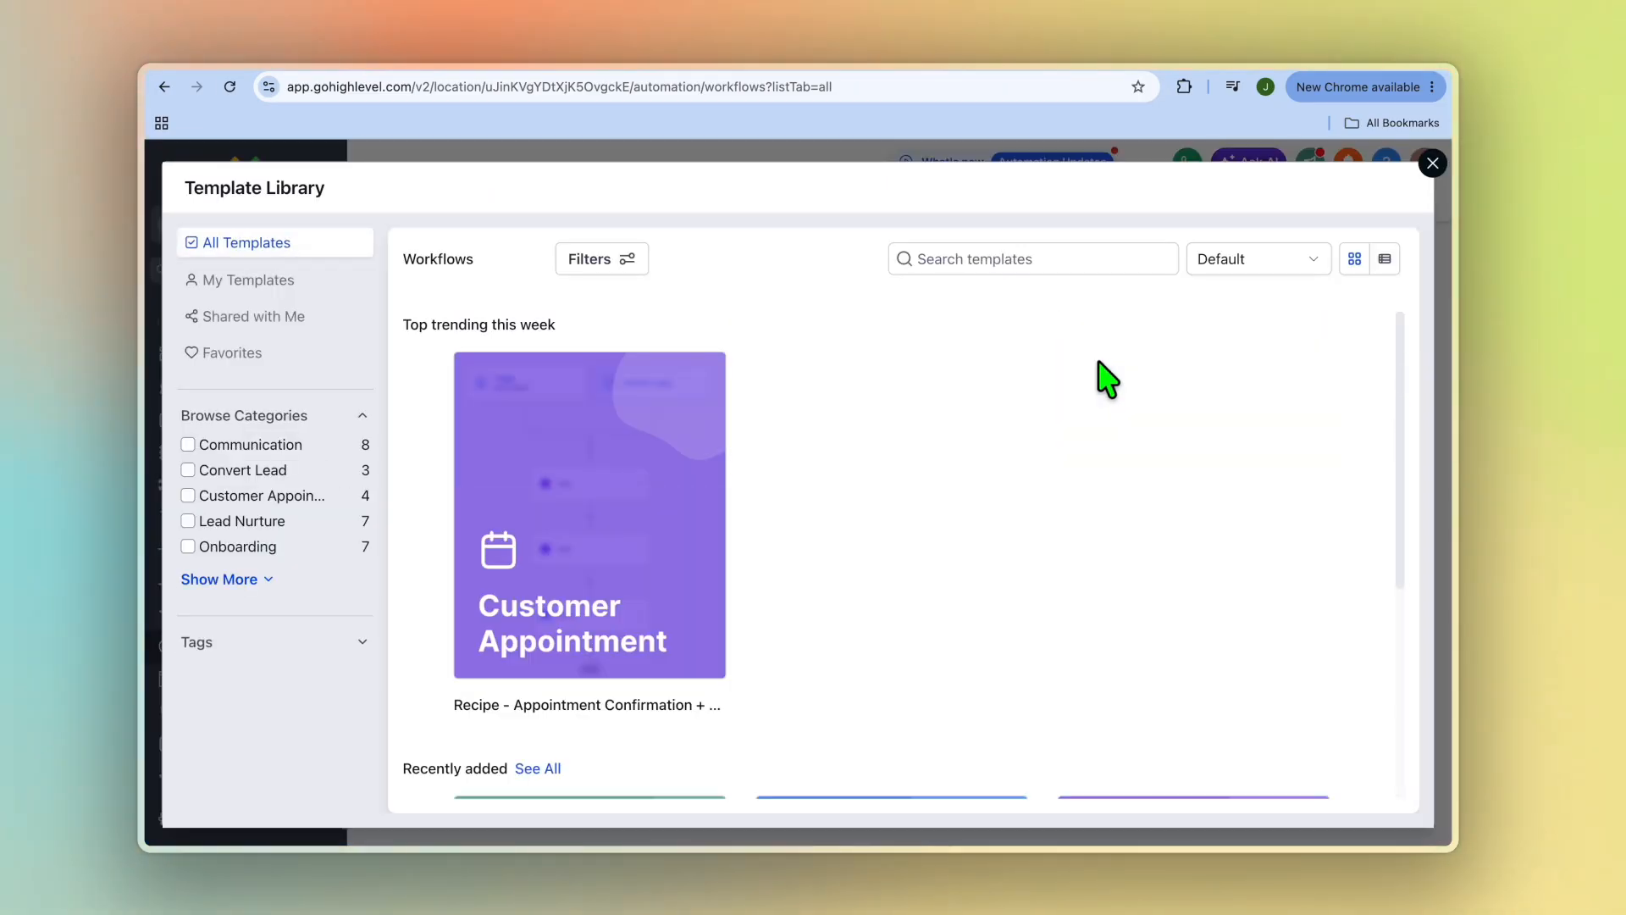
{"action": "scroll", "coordinate": [796, 363], "scroll_direction": "down", "scroll_amount": 4}
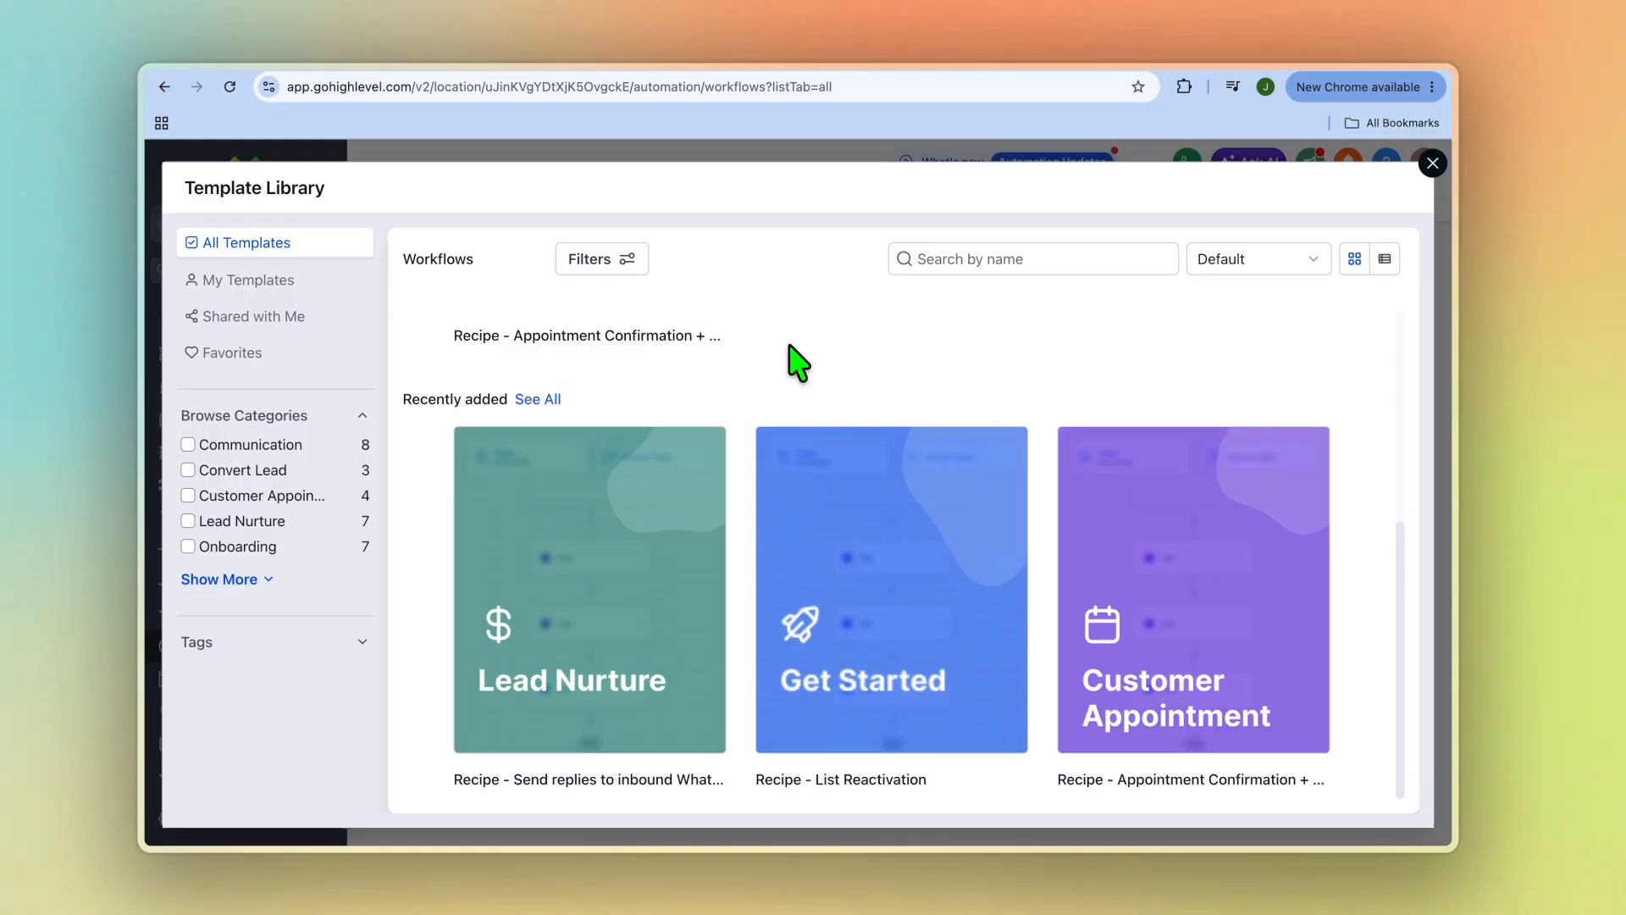
{"action": "scroll", "coordinate": [796, 362], "scroll_direction": "up", "scroll_amount": 2}
{"action": "scroll", "coordinate": [792, 347], "scroll_direction": "down", "scroll_amount": 2}
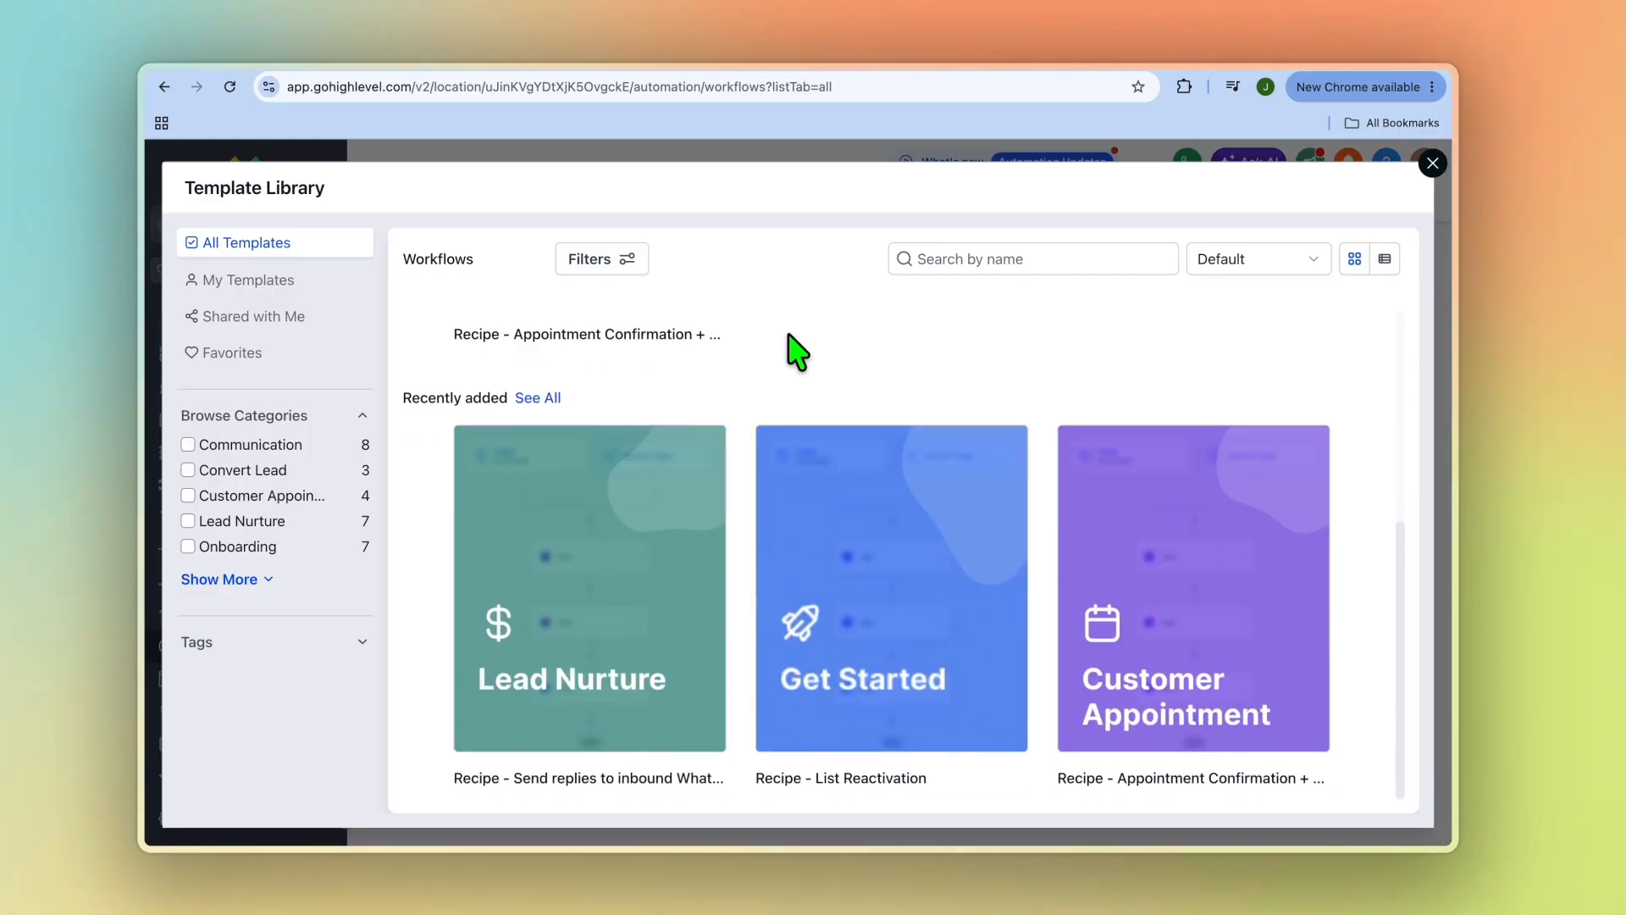
{"action": "scroll", "coordinate": [965, 458], "scroll_direction": "up", "scroll_amount": 5}
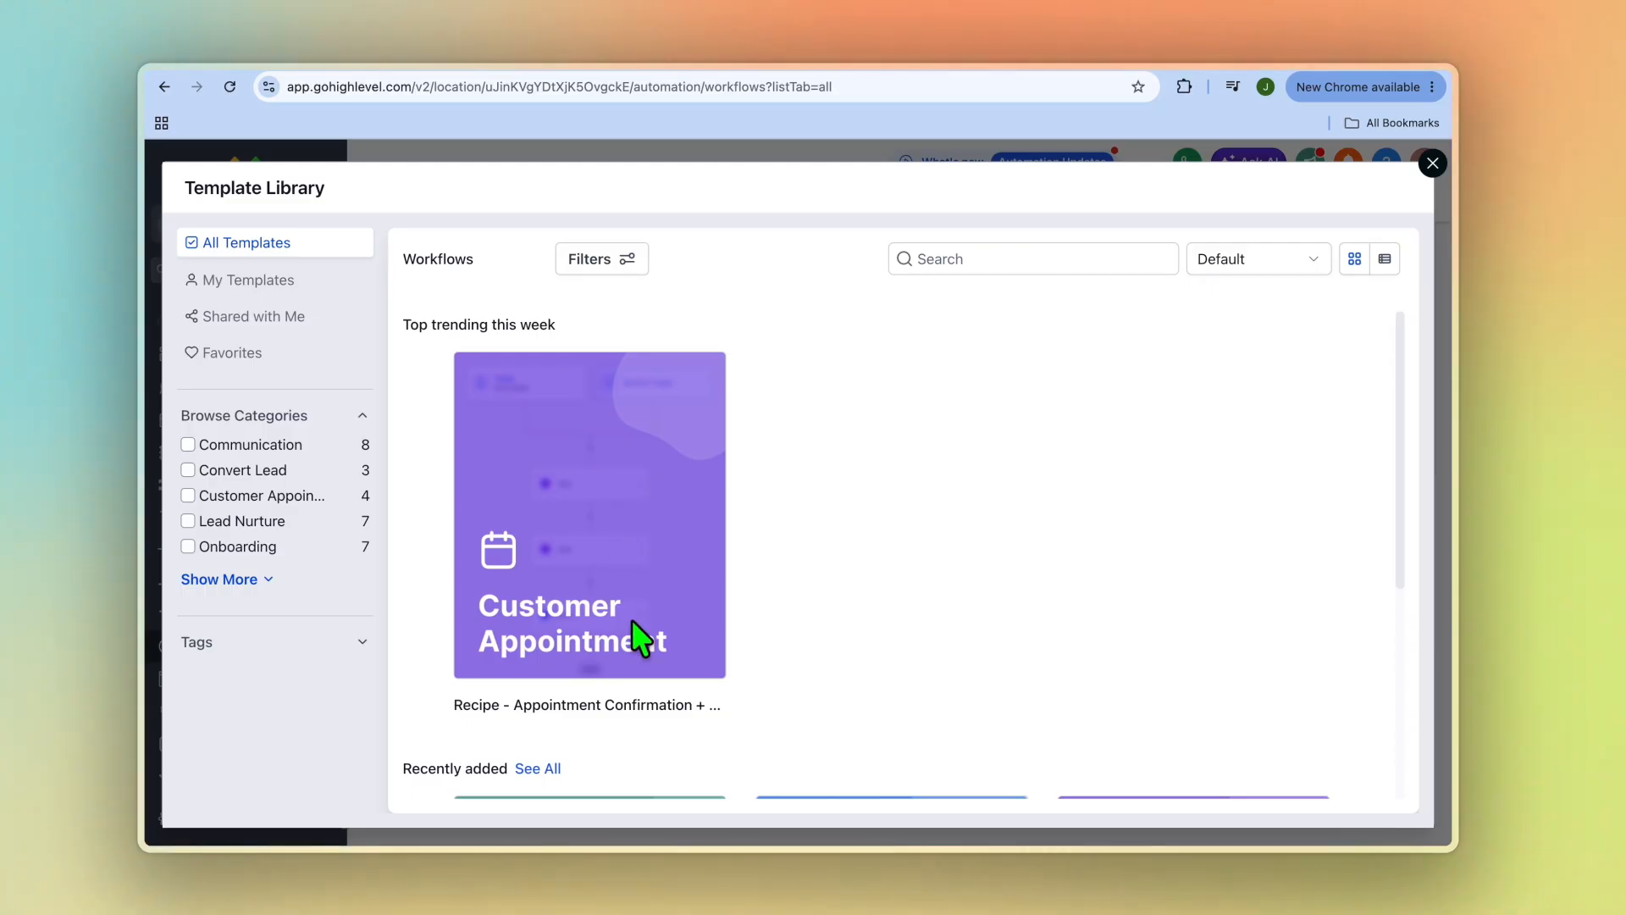
Step: Preview the Recipe - Appointment Confirmation + Reminder template through to its last action and create the workflow from it
{"action": "scroll", "coordinate": [632, 618], "scroll_direction": "down", "scroll_amount": 4}
{"action": "scroll", "coordinate": [632, 566], "scroll_direction": "up", "scroll_amount": 4}
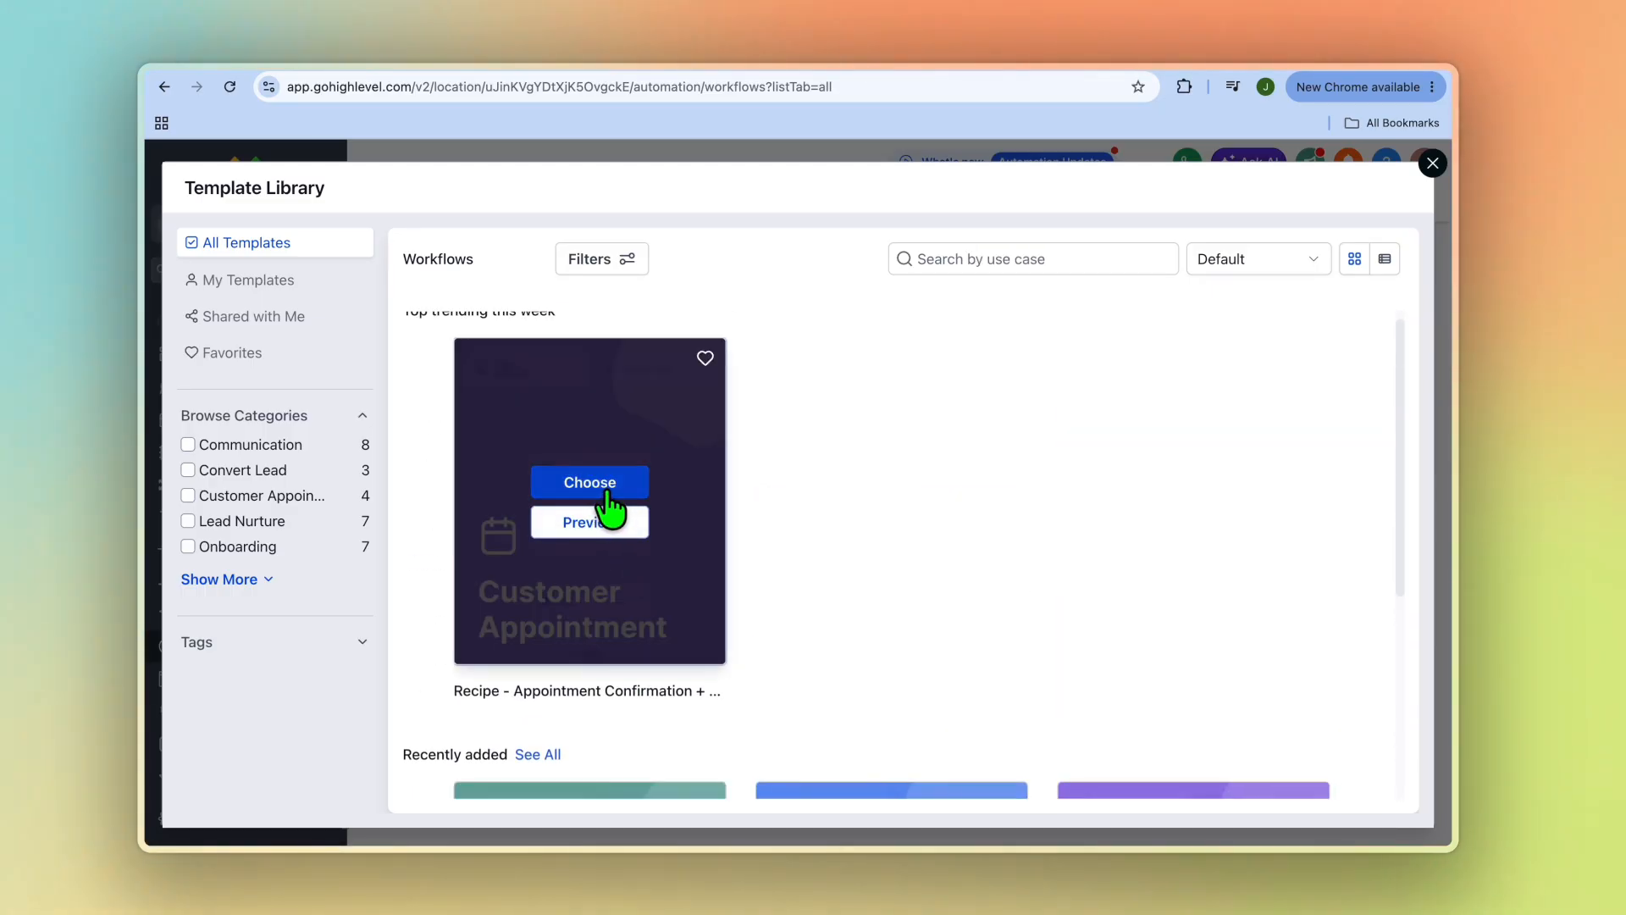
{"action": "left_click", "coordinate": [612, 525]}
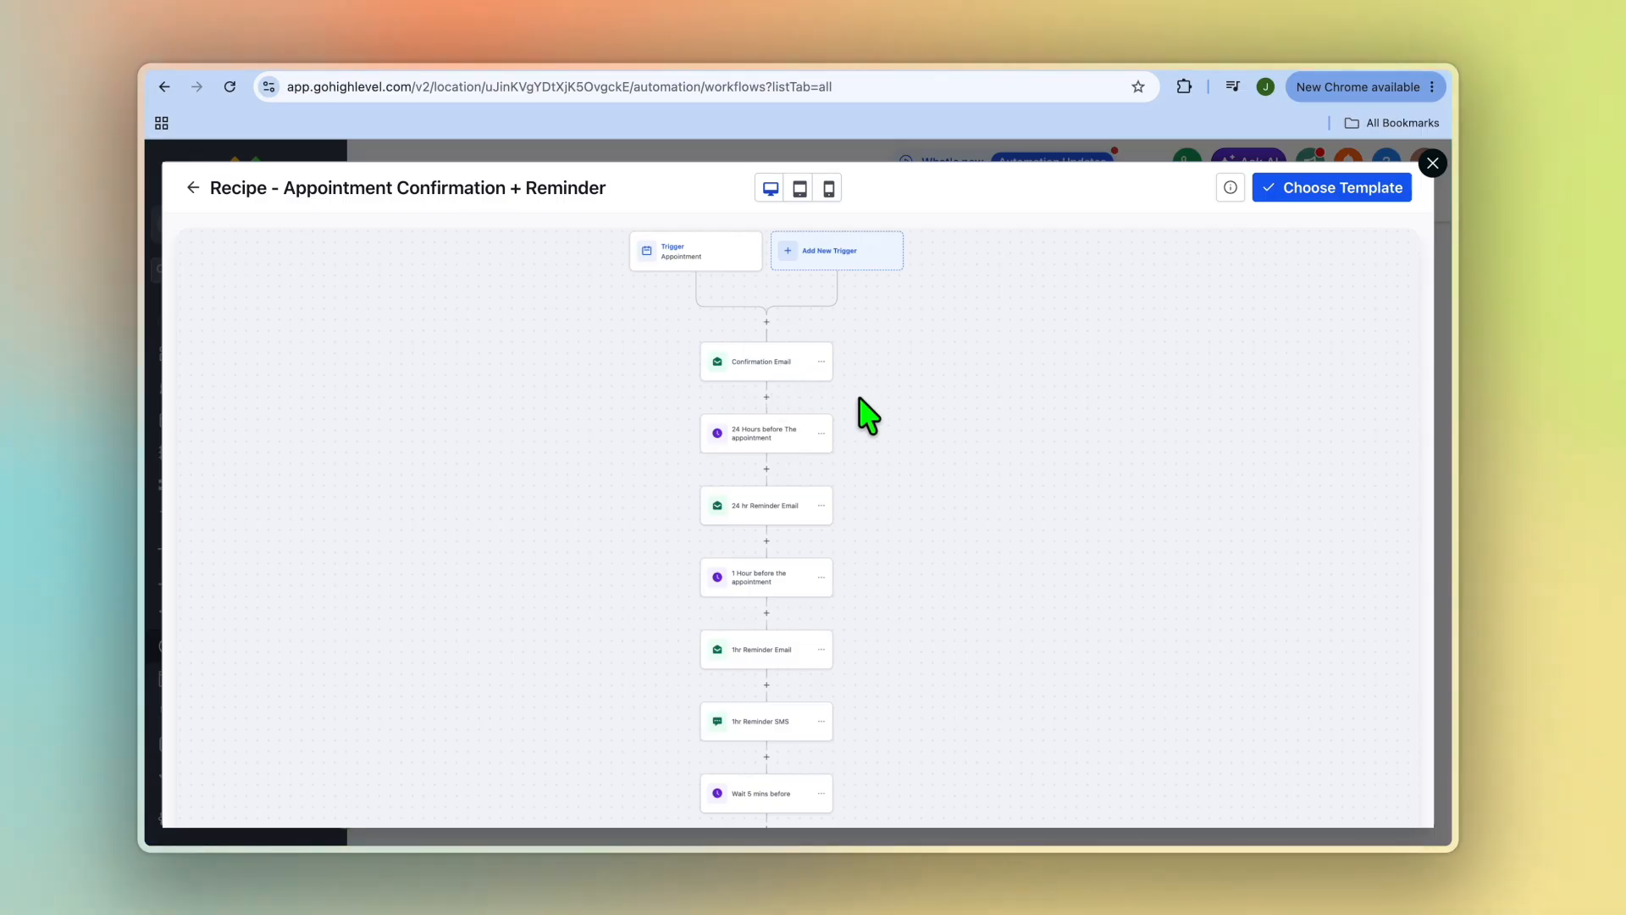
{"action": "scroll", "coordinate": [864, 411], "scroll_direction": "down", "scroll_amount": 2}
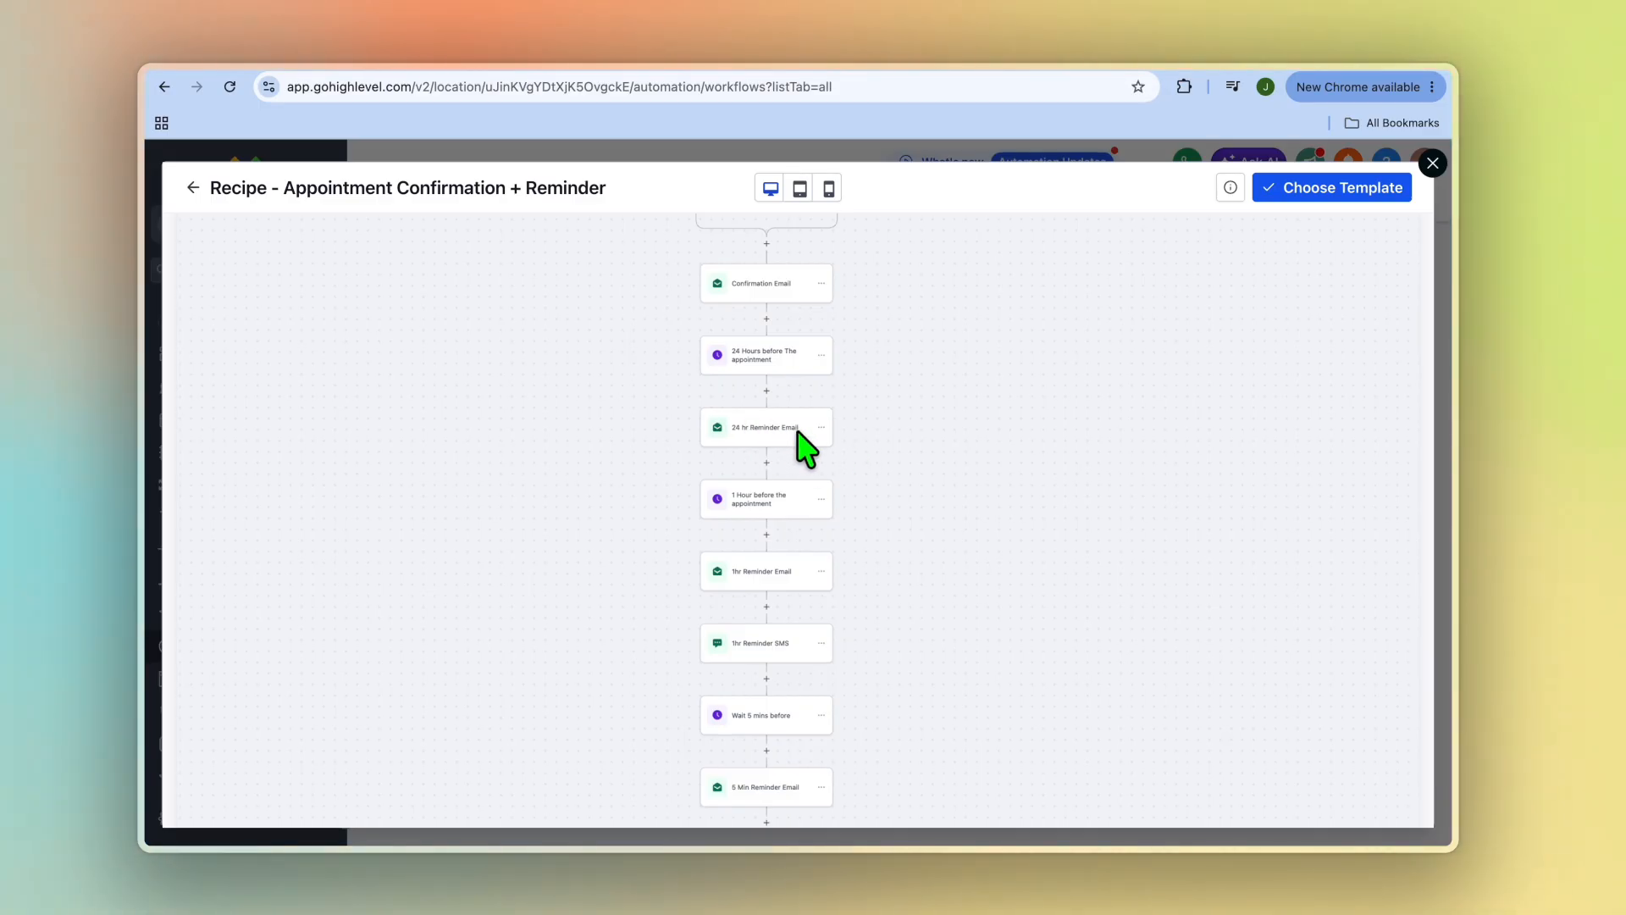
{"action": "scroll", "coordinate": [798, 432], "scroll_direction": "down", "scroll_amount": 1}
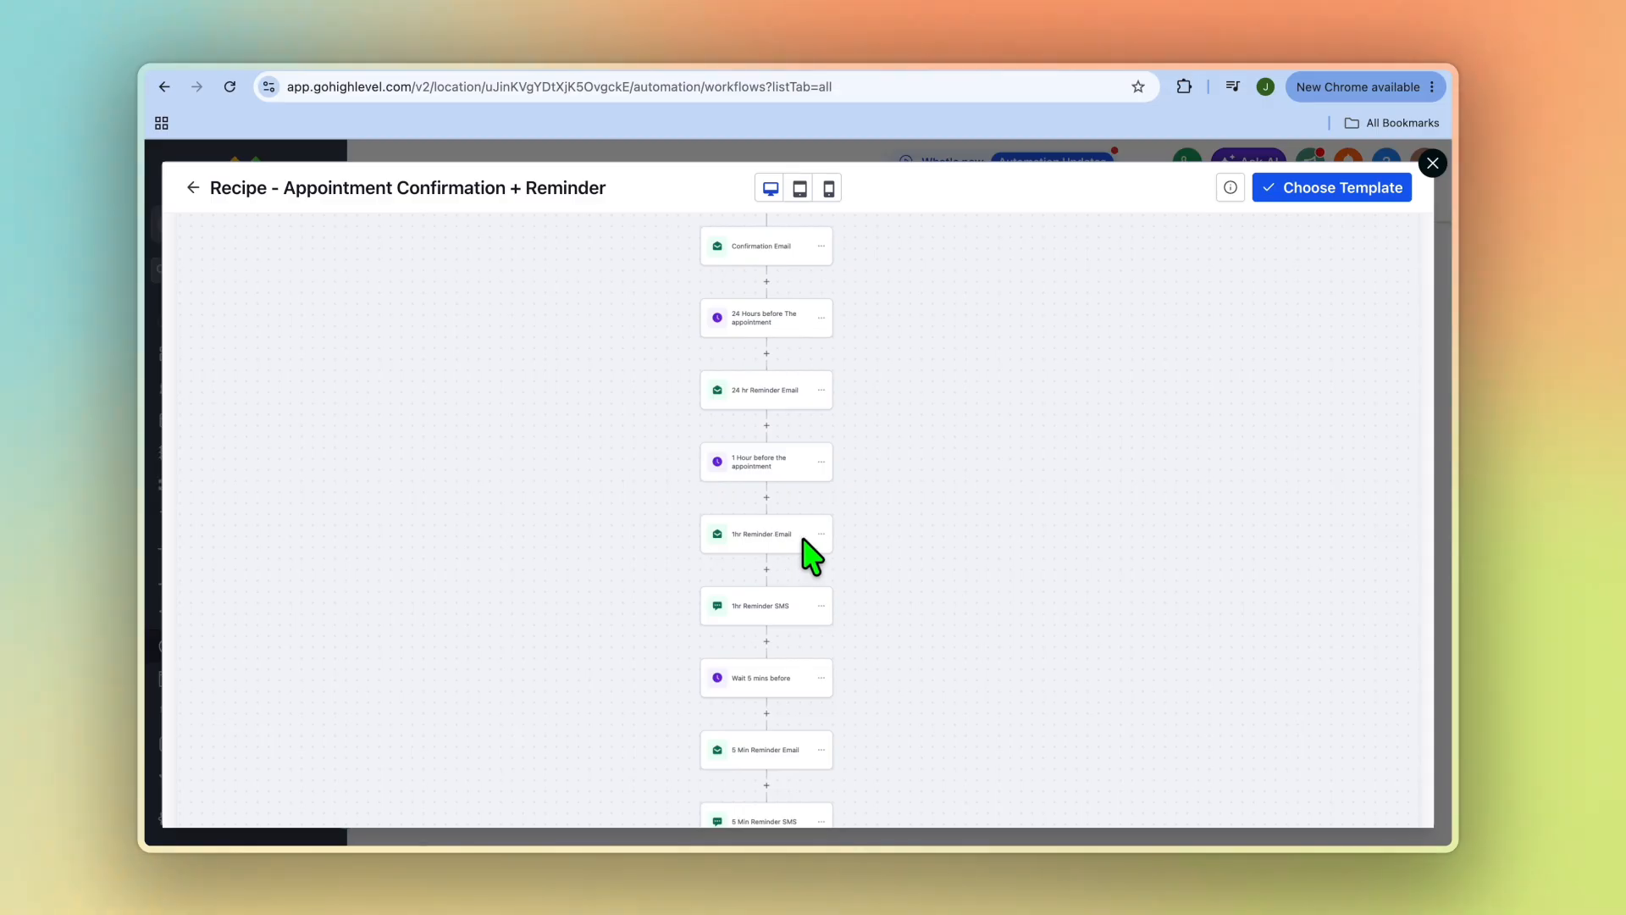
{"action": "scroll", "coordinate": [811, 557], "scroll_direction": "down", "scroll_amount": 3}
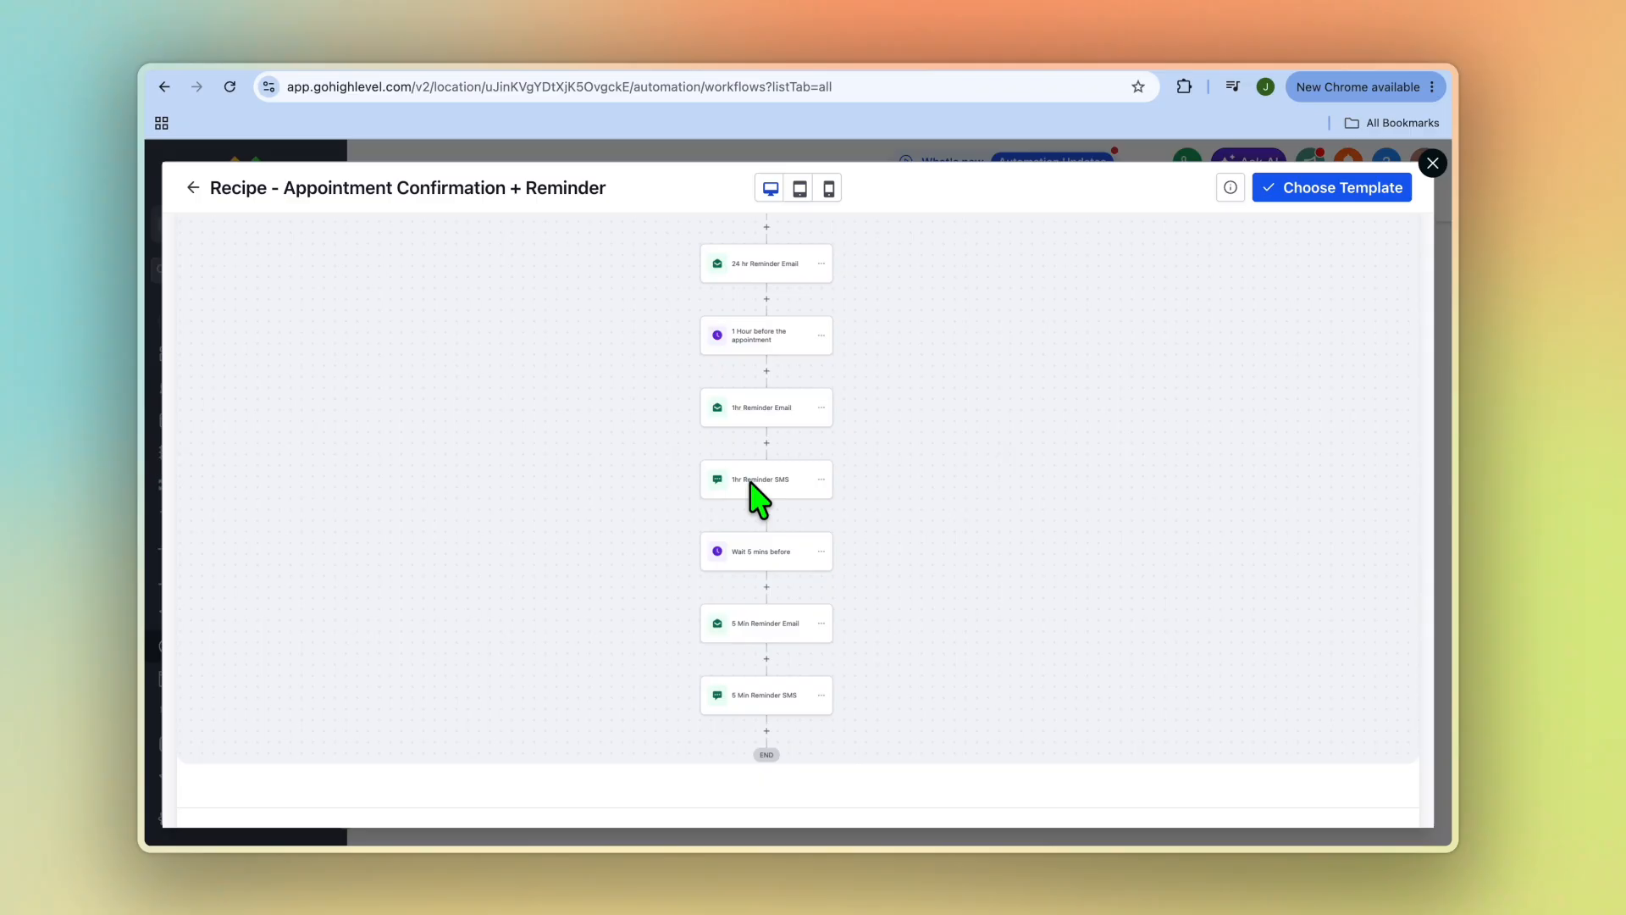
{"action": "scroll", "coordinate": [796, 508], "scroll_direction": "down", "scroll_amount": 3}
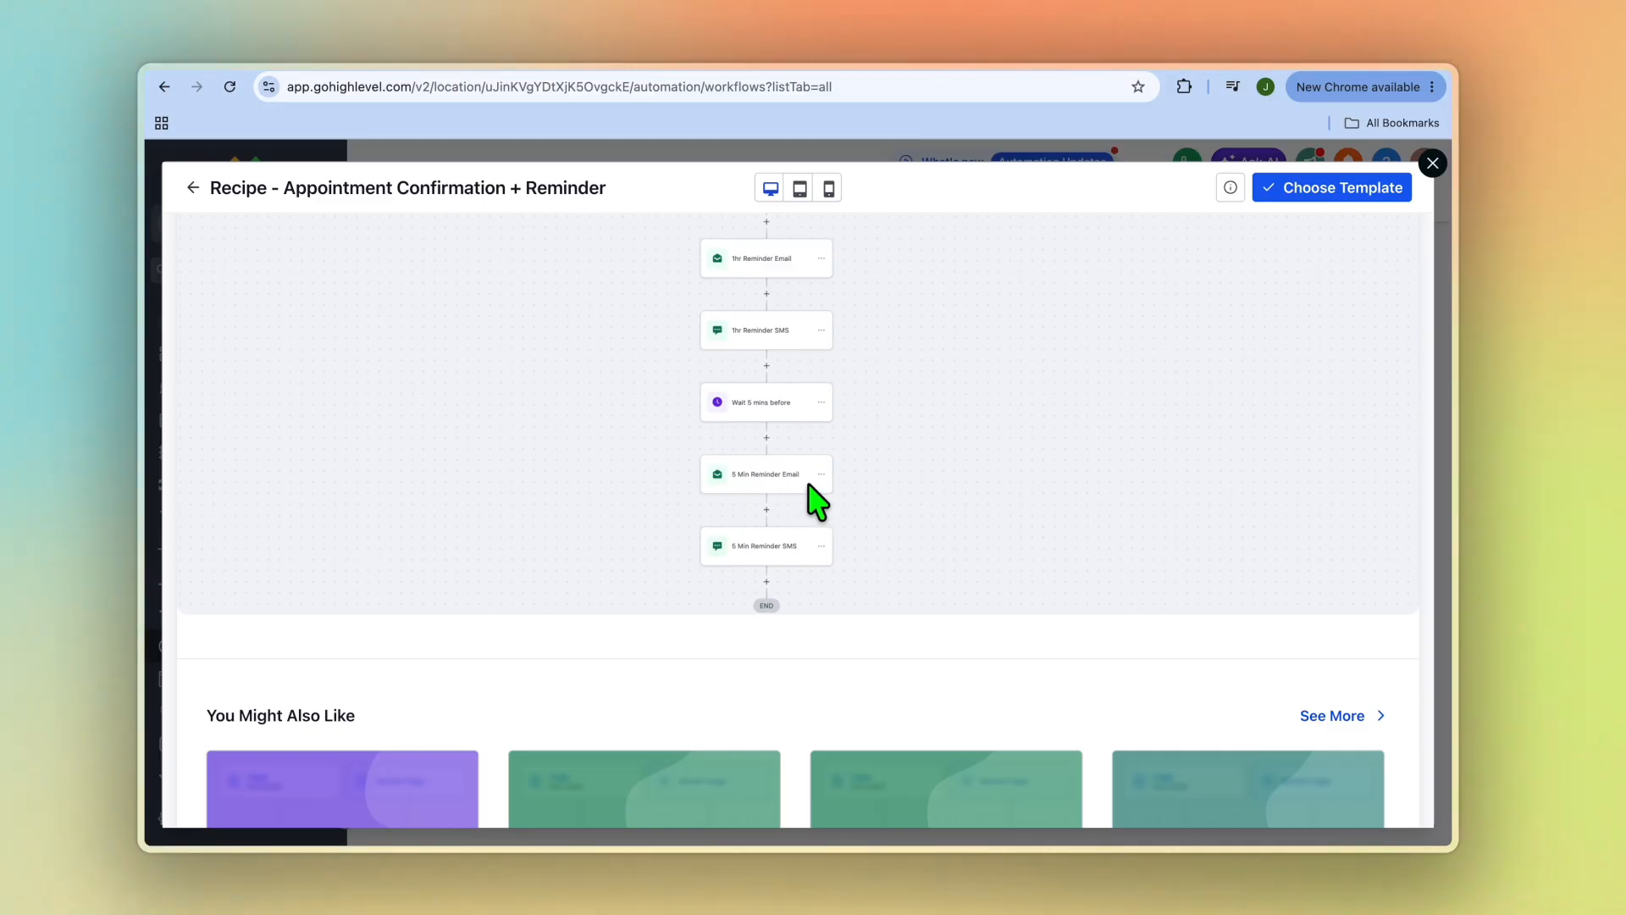
{"action": "left_click", "coordinate": [1325, 193]}
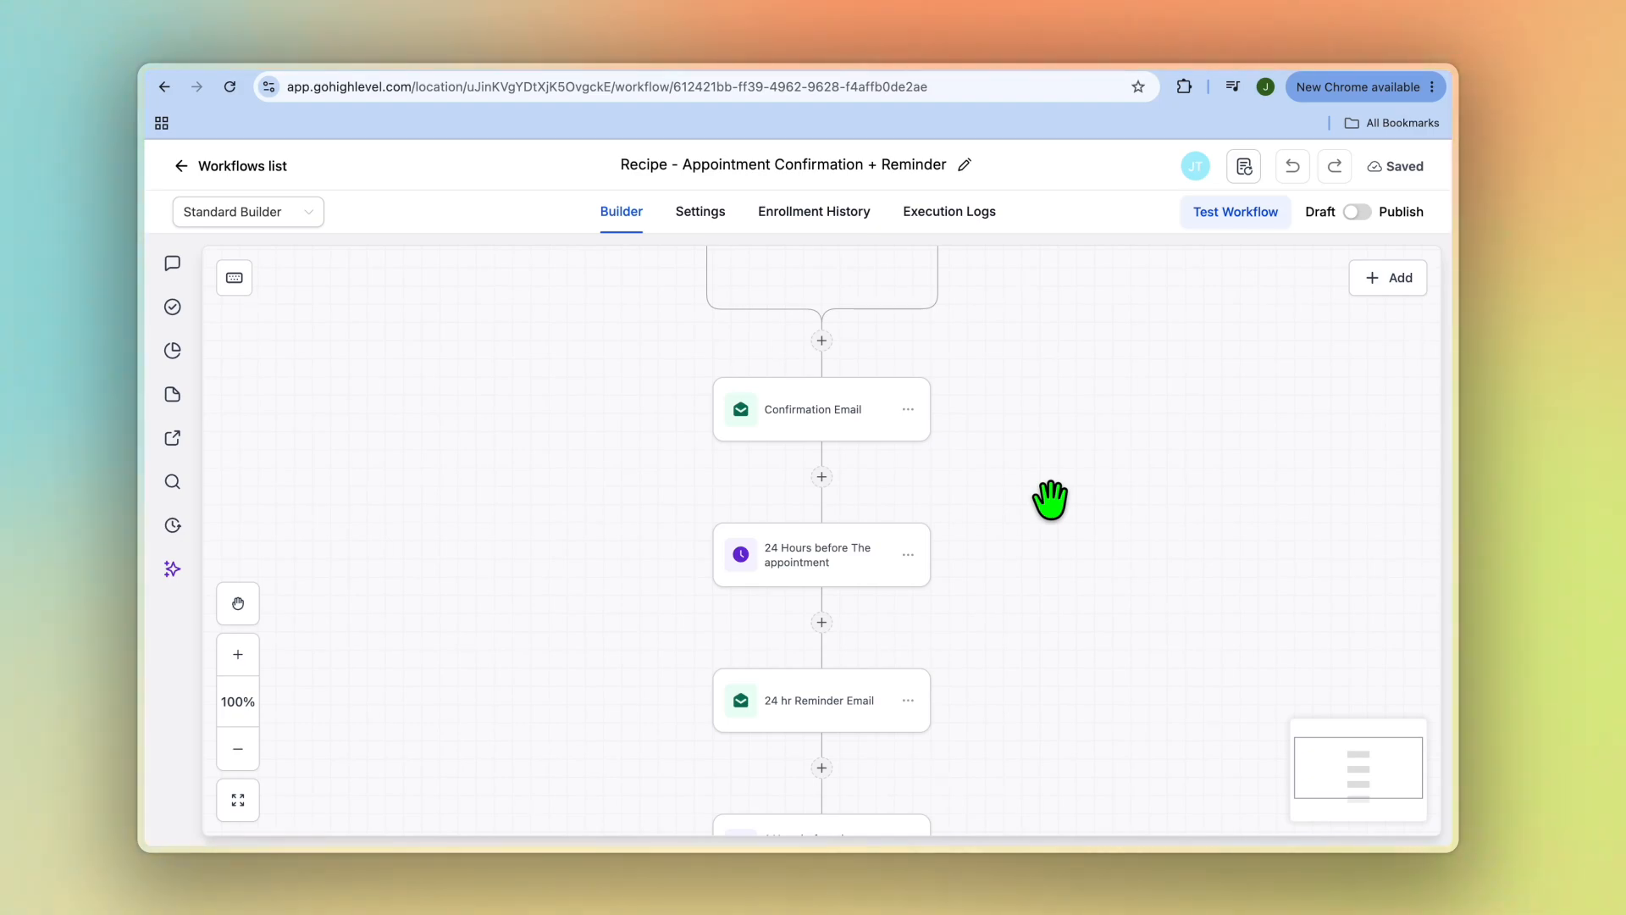
Step: Open the 1hr Reminder SMS action, examine its message, attachment and test SMS options, and close it without saving
{"action": "scroll", "coordinate": [1050, 500], "scroll_direction": "down", "scroll_amount": 8}
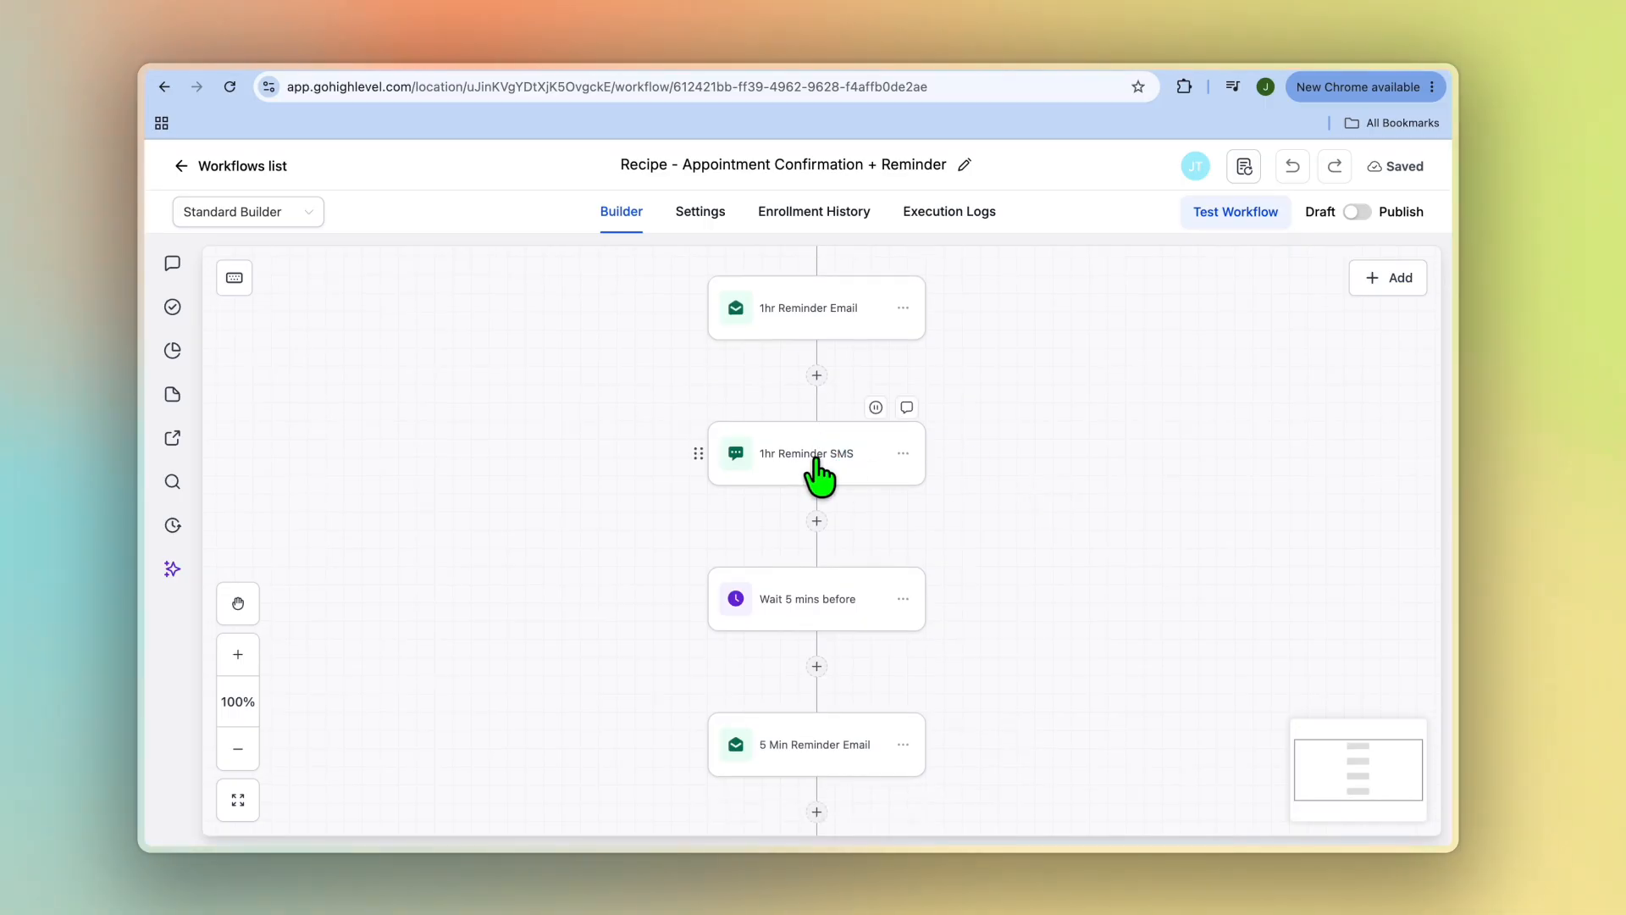
{"action": "left_click", "coordinate": [800, 468]}
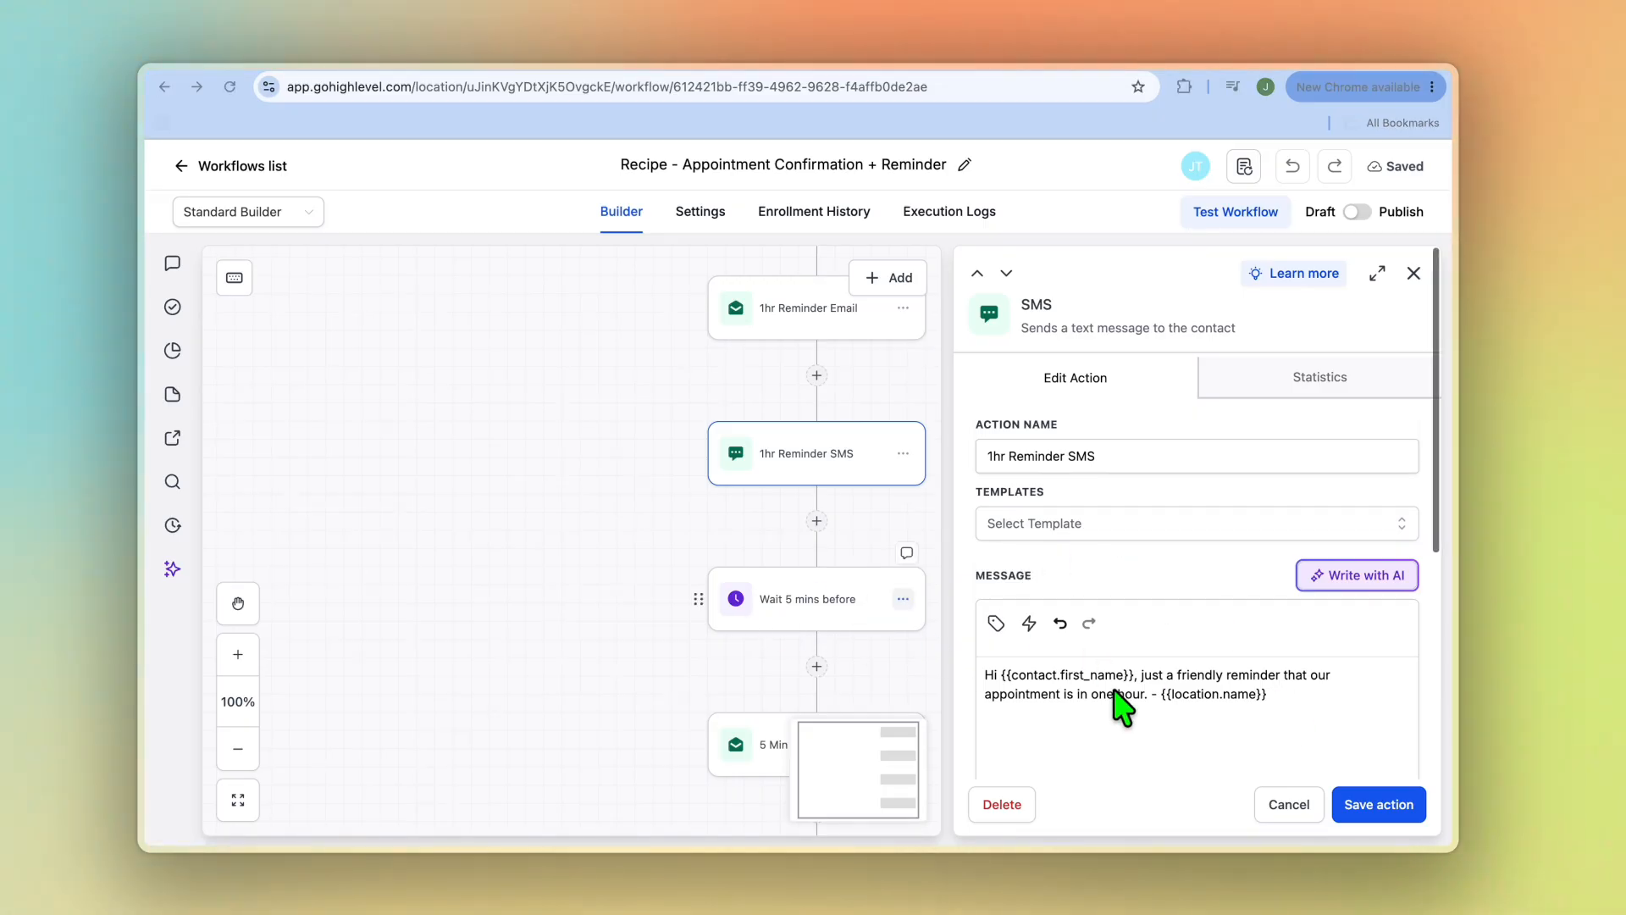
{"action": "scroll", "coordinate": [1117, 695], "scroll_direction": "down", "scroll_amount": 5}
{"action": "scroll", "coordinate": [1116, 703], "scroll_direction": "up", "scroll_amount": 5}
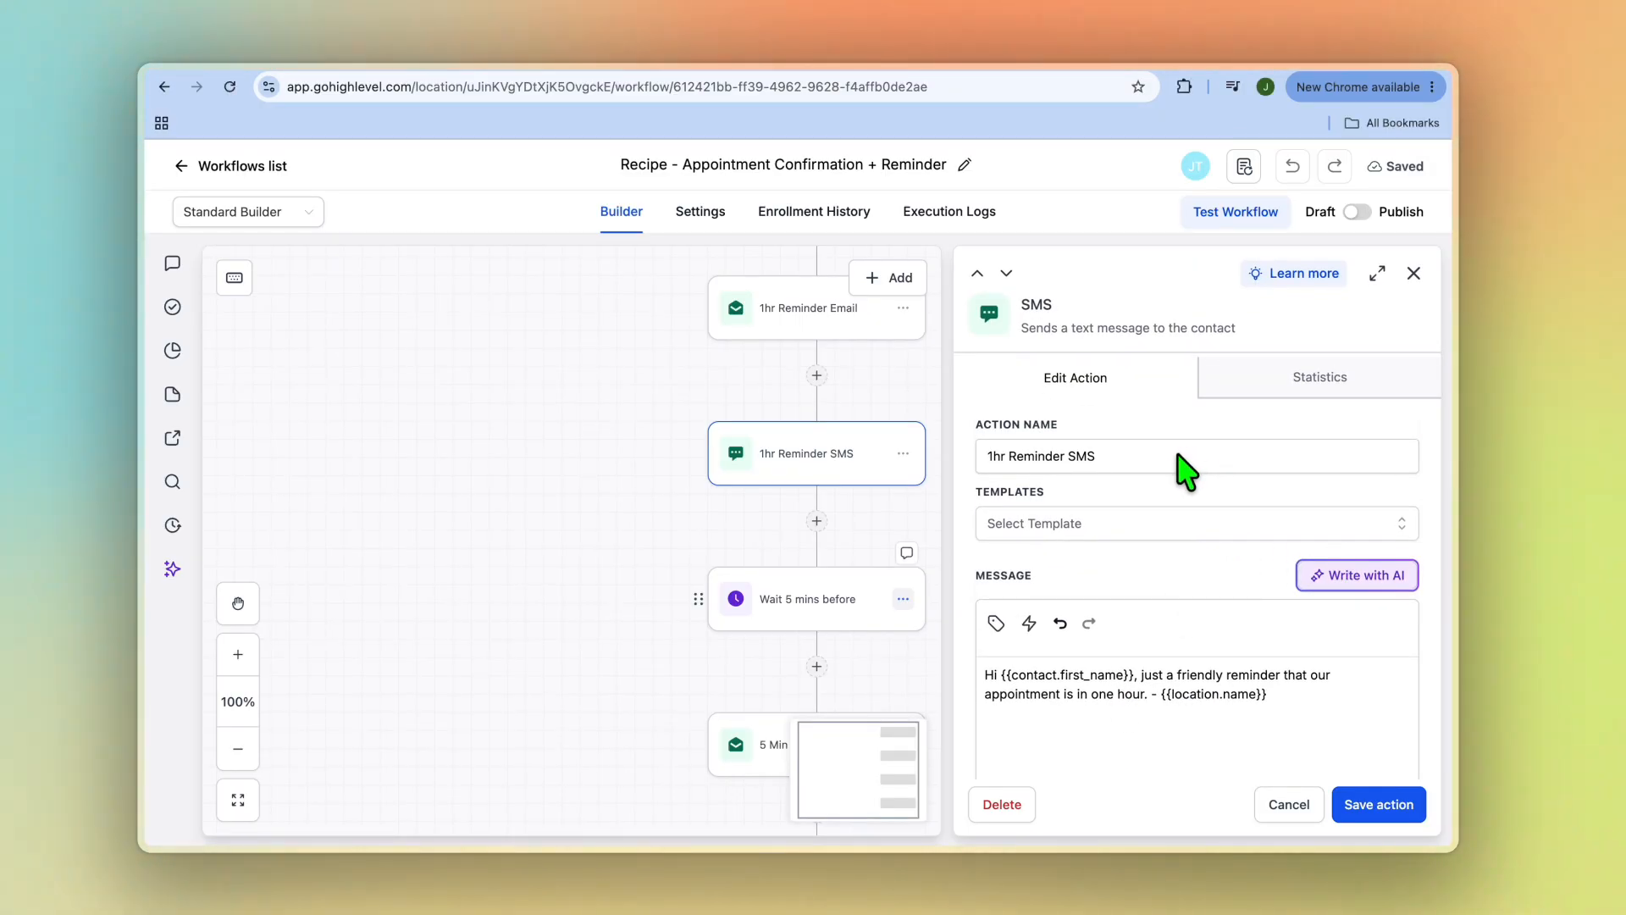
{"action": "left_click", "coordinate": [1297, 383]}
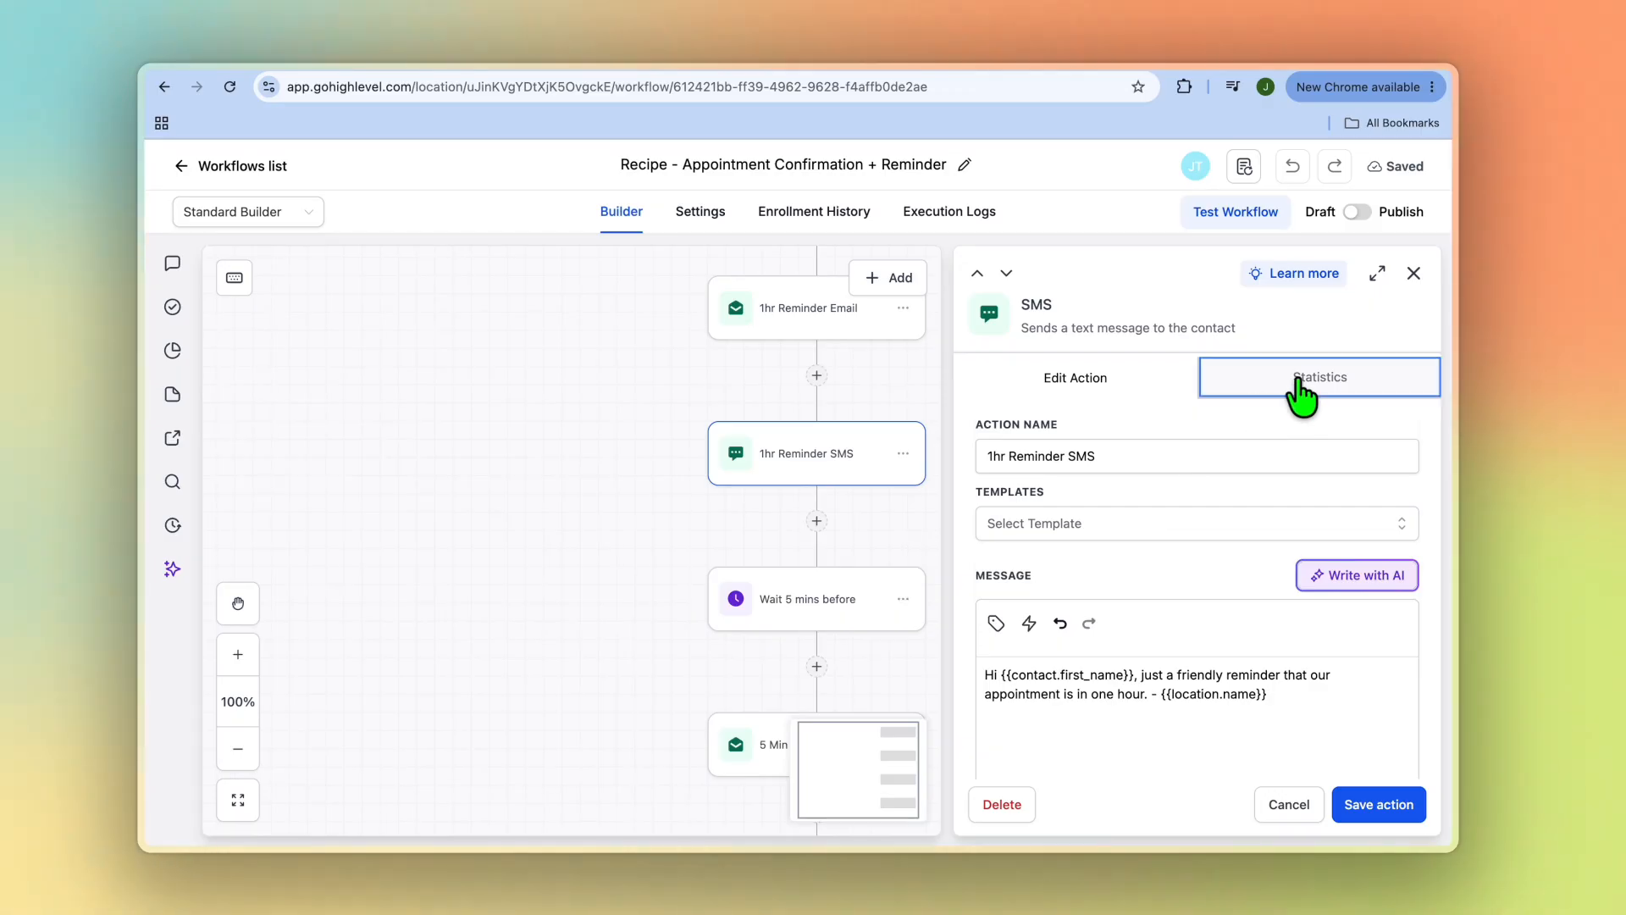
{"action": "left_click", "coordinate": [1101, 375]}
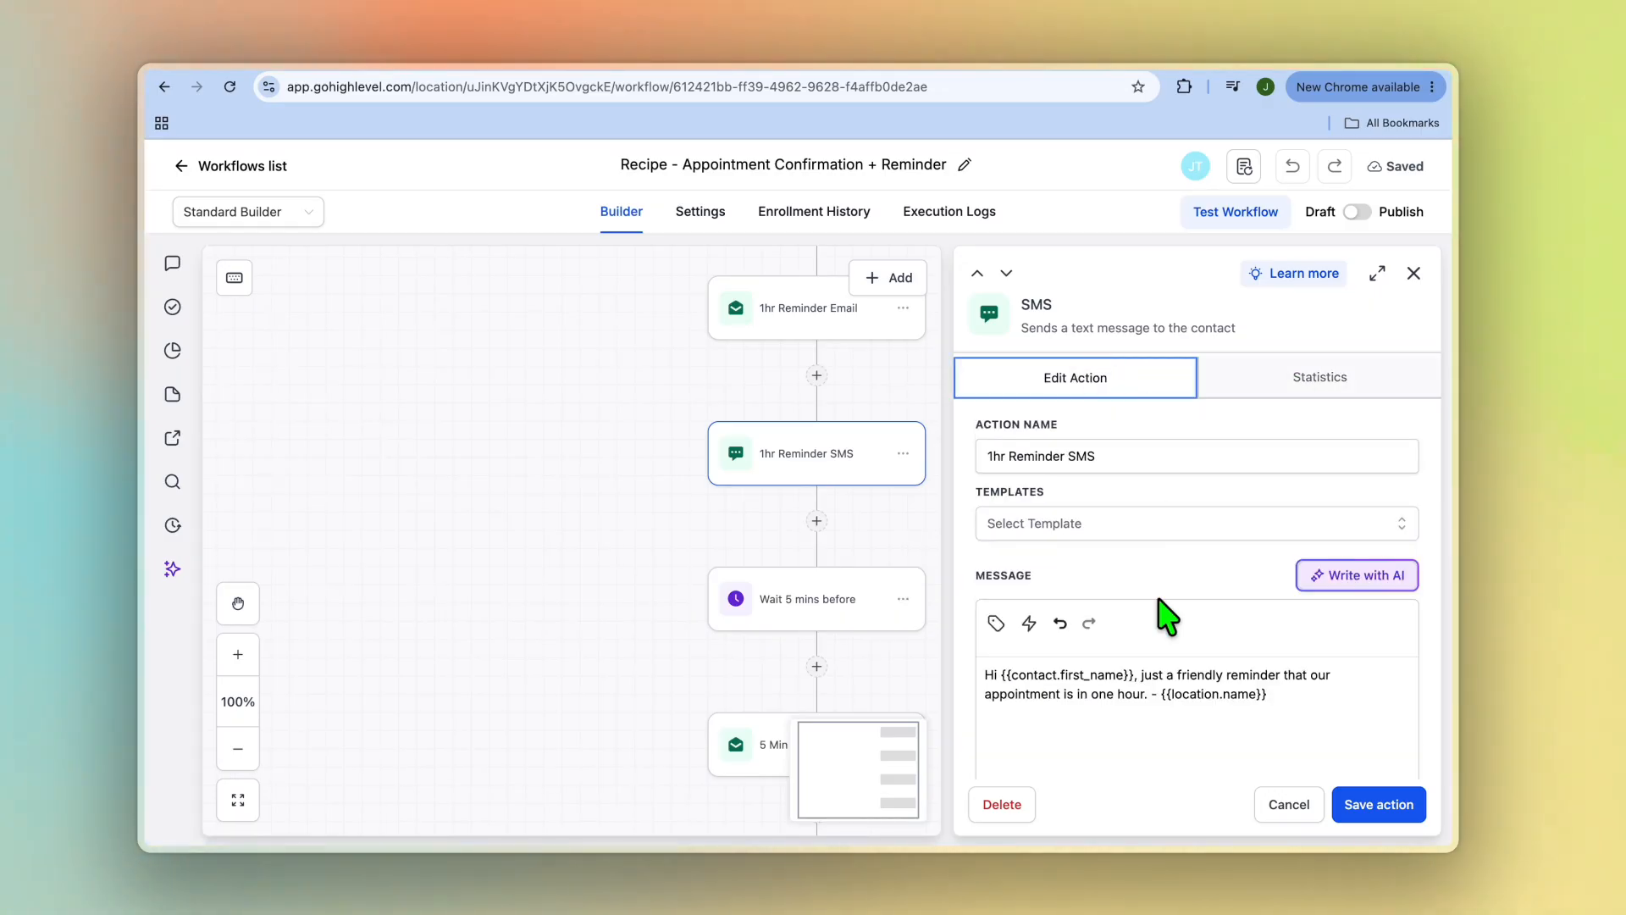
{"action": "scroll", "coordinate": [1160, 600], "scroll_direction": "down", "scroll_amount": 5}
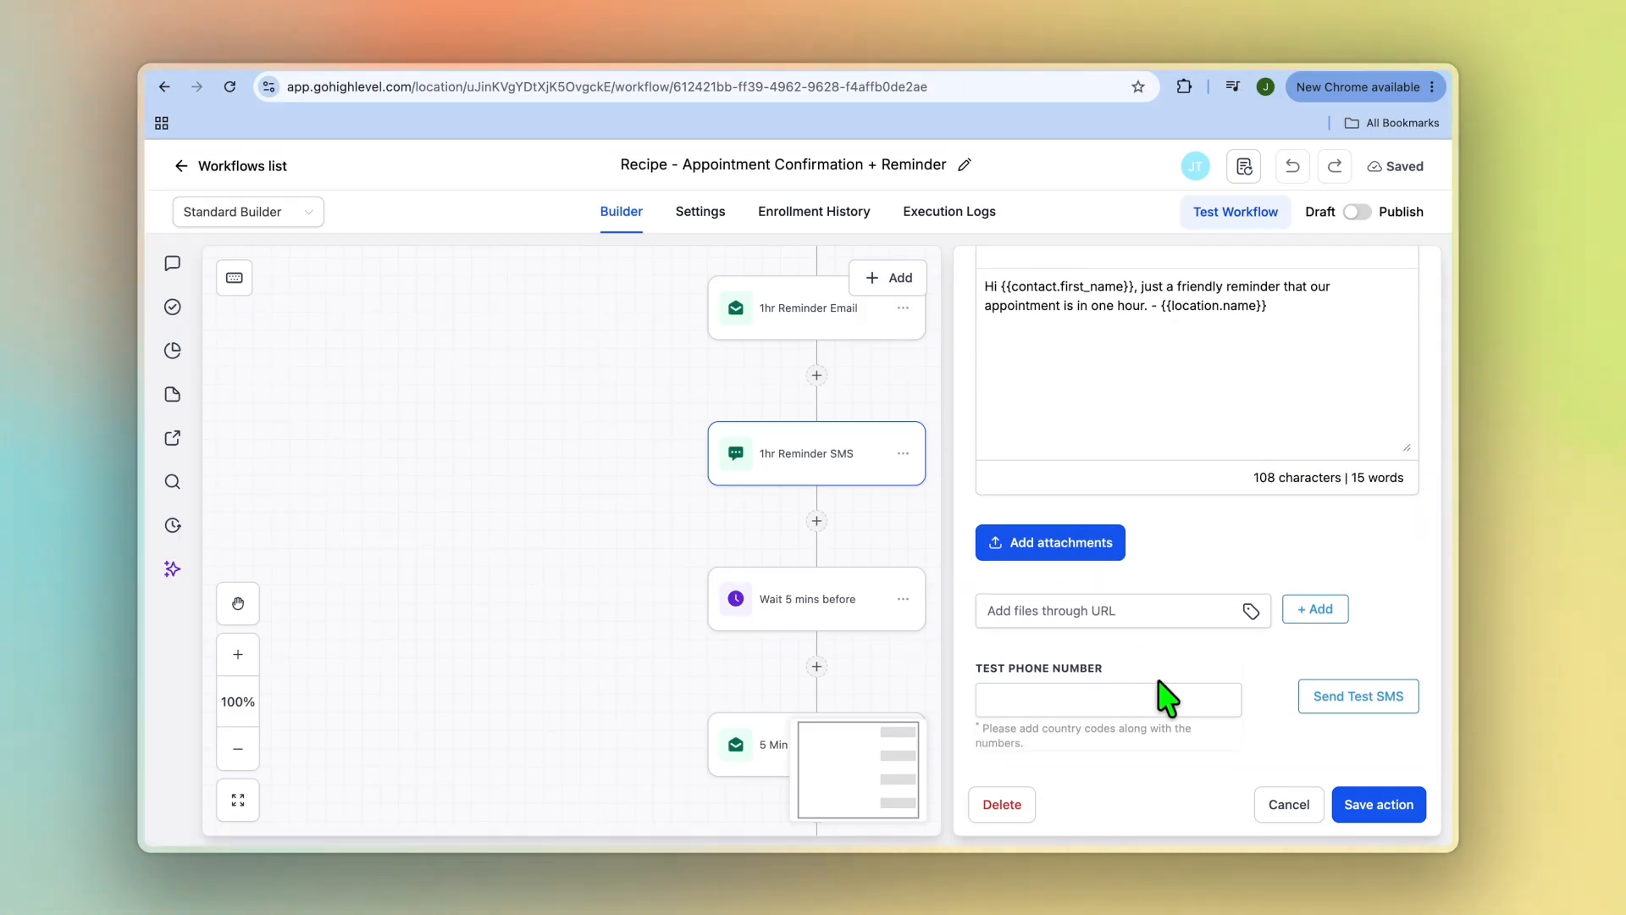
{"action": "left_click", "coordinate": [1287, 825]}
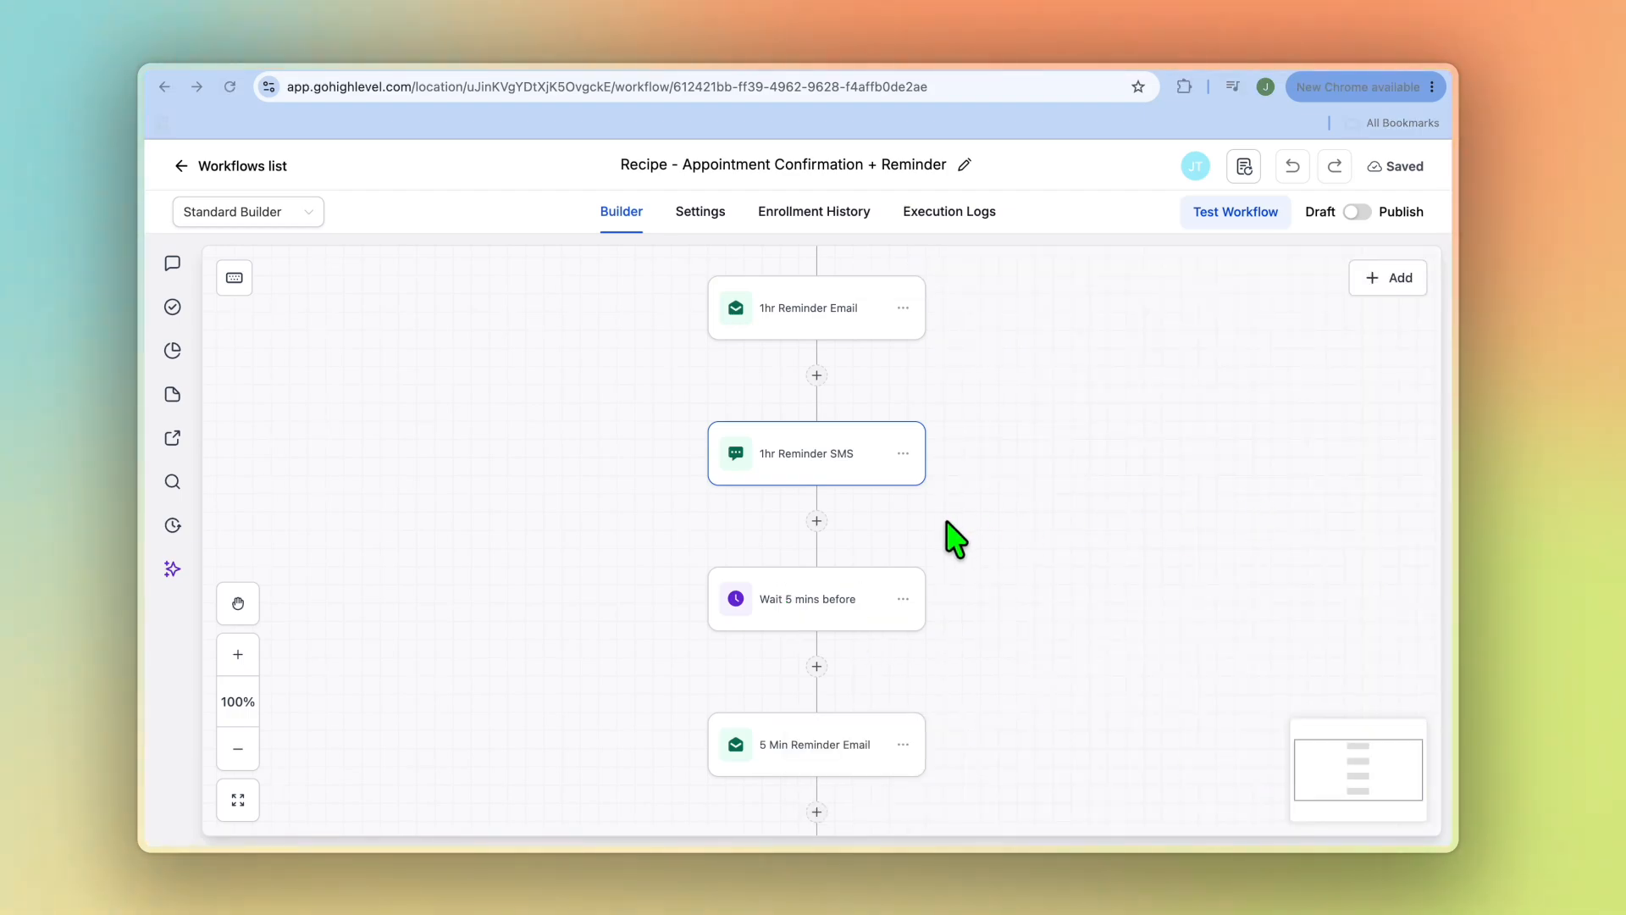
Step: Browse the contact and communication actions available for insertion between 1hr Reminder SMS and Wait 5 mins before, then close the list
{"action": "left_click", "coordinate": [817, 521]}
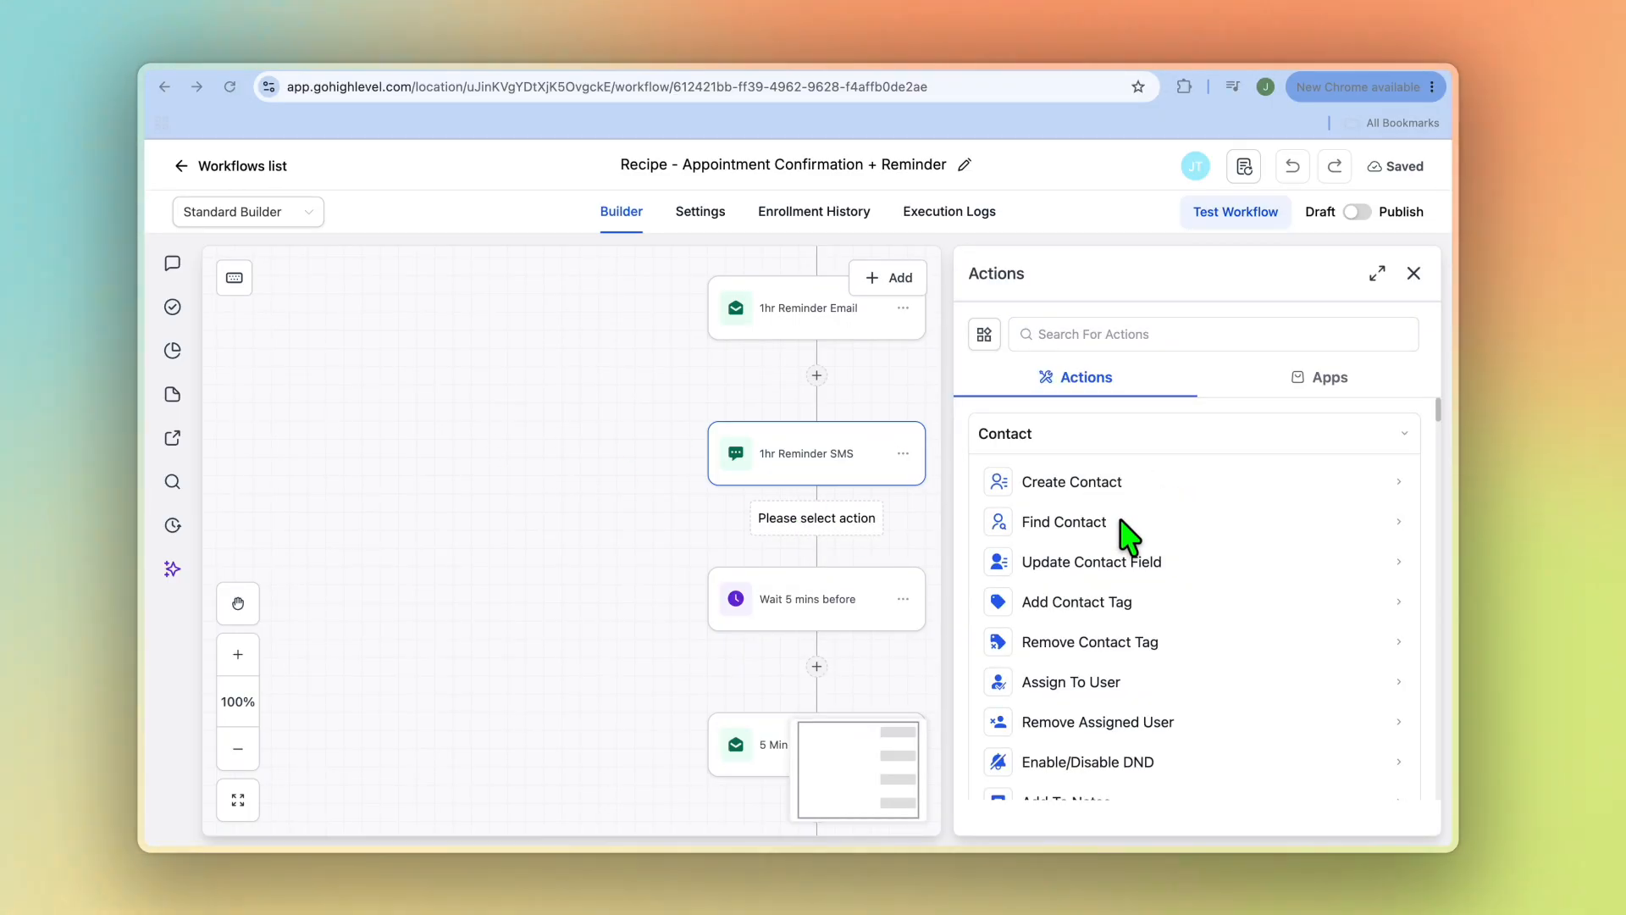
{"action": "scroll", "coordinate": [1118, 533], "scroll_direction": "down", "scroll_amount": 10}
{"action": "scroll", "coordinate": [1124, 536], "scroll_direction": "down", "scroll_amount": 5}
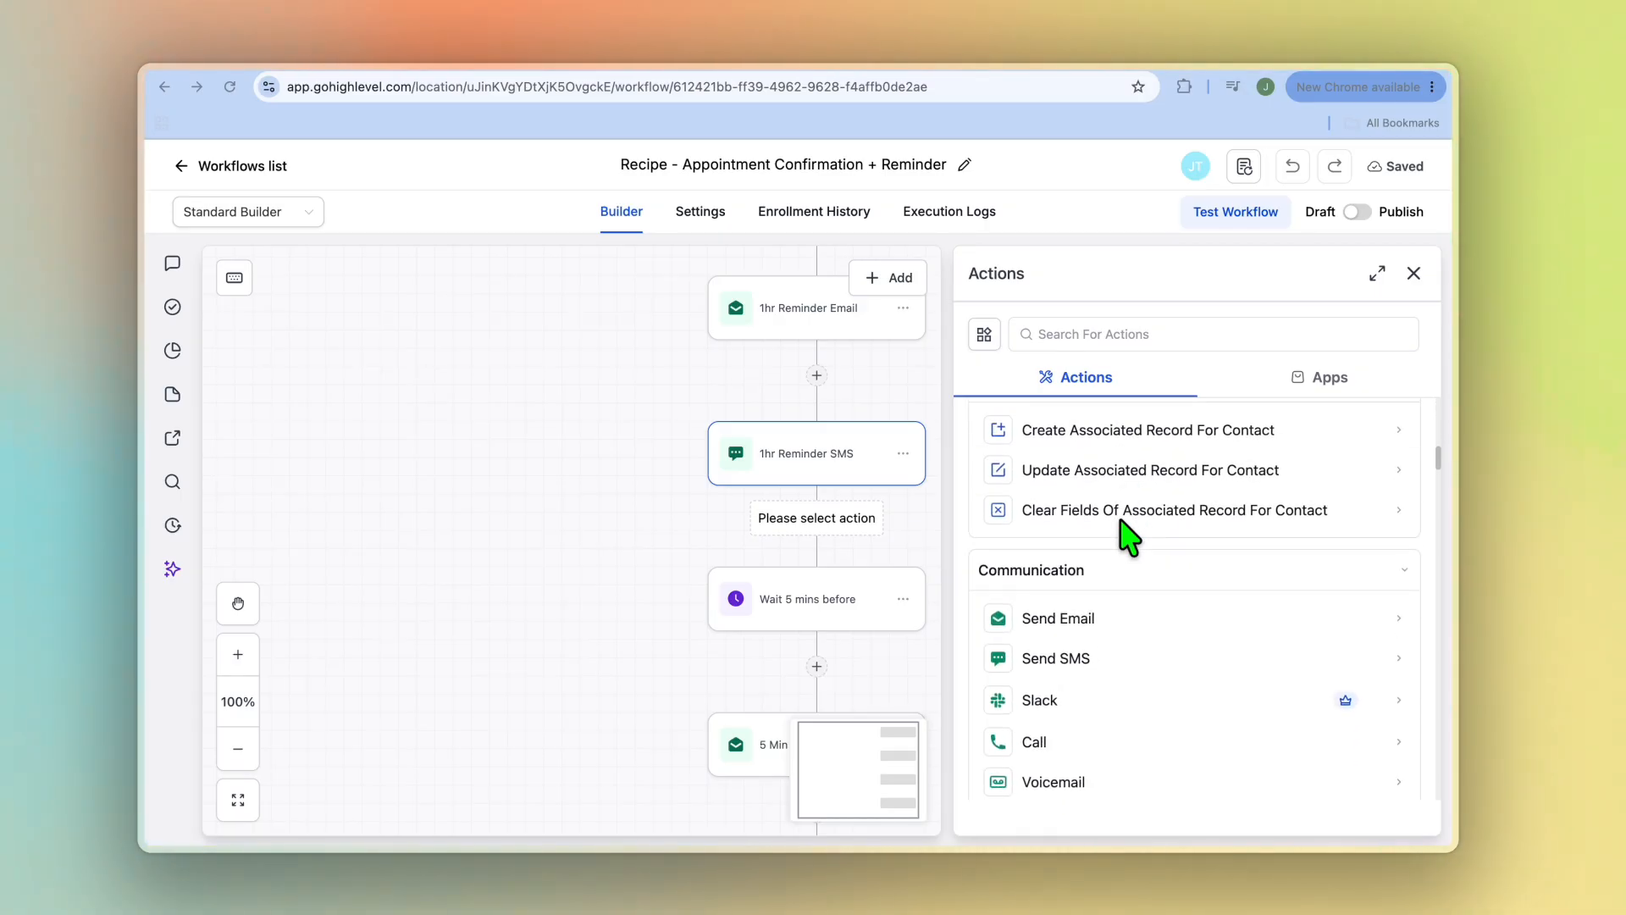
{"action": "scroll", "coordinate": [1129, 535], "scroll_direction": "up", "scroll_amount": 1}
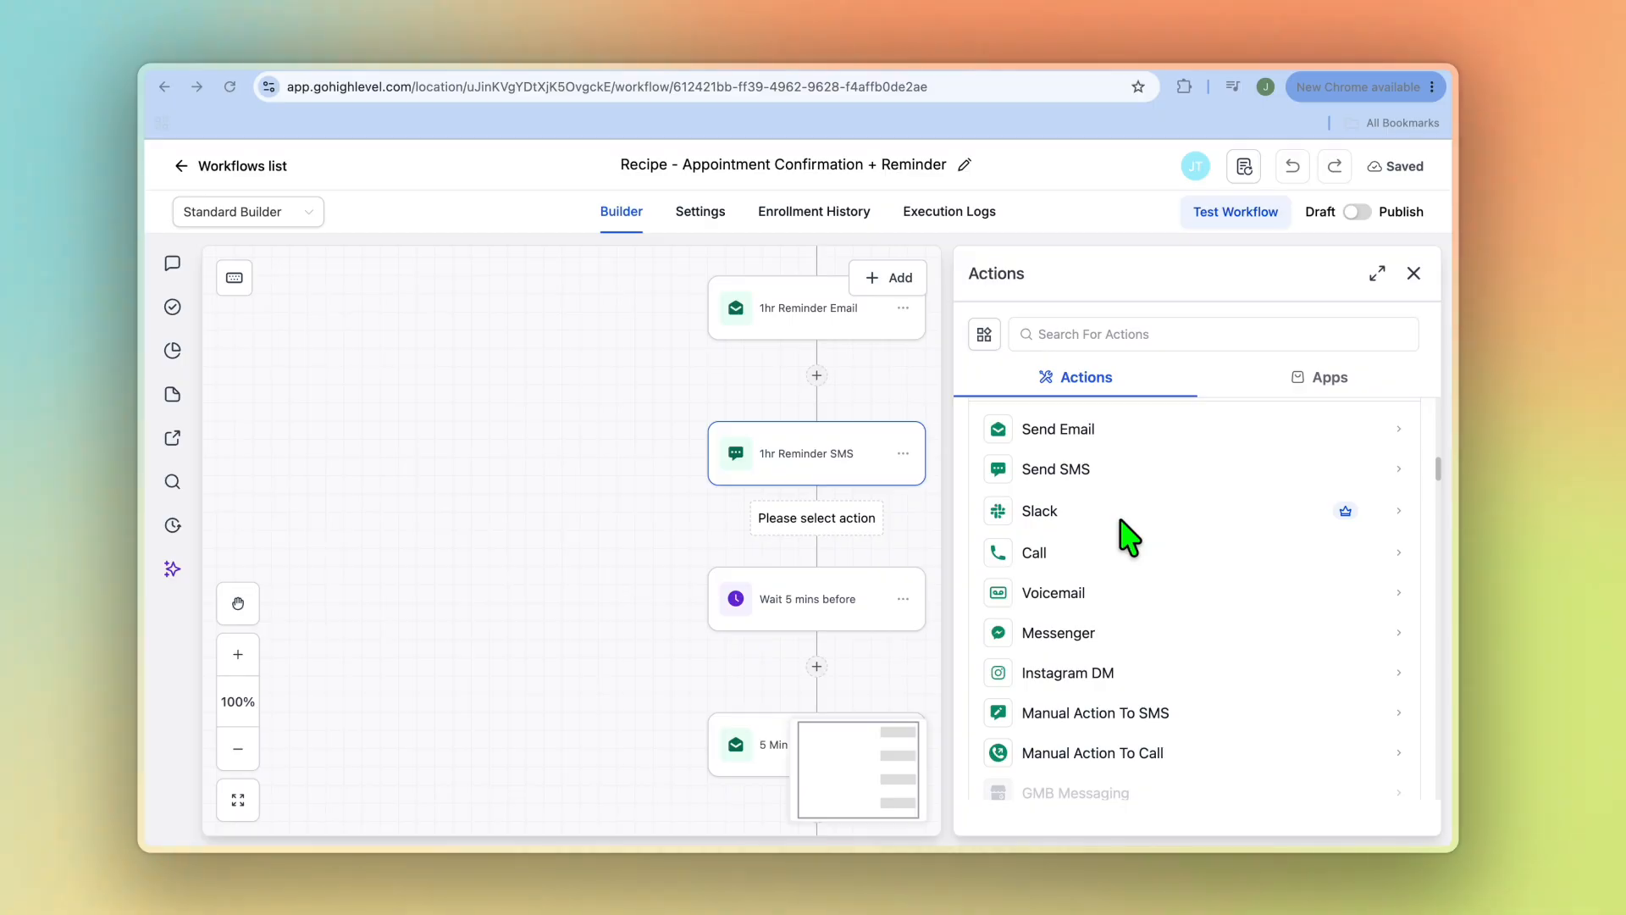
{"action": "scroll", "coordinate": [1127, 535], "scroll_direction": "down", "scroll_amount": 3}
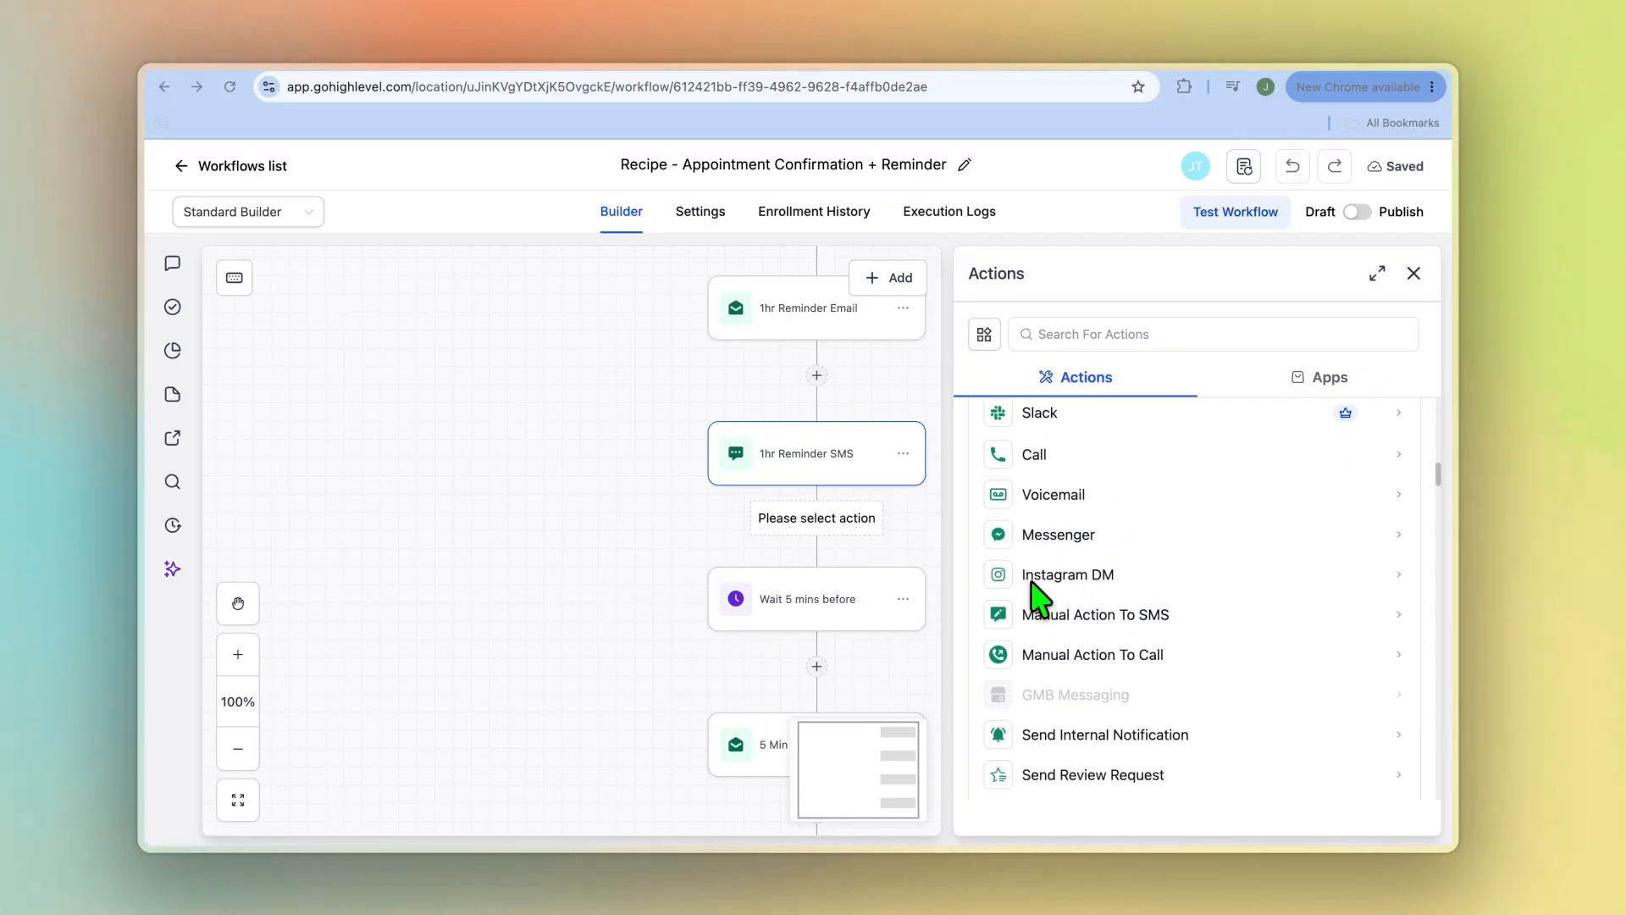
{"action": "scroll", "coordinate": [1156, 593], "scroll_direction": "down", "scroll_amount": 9}
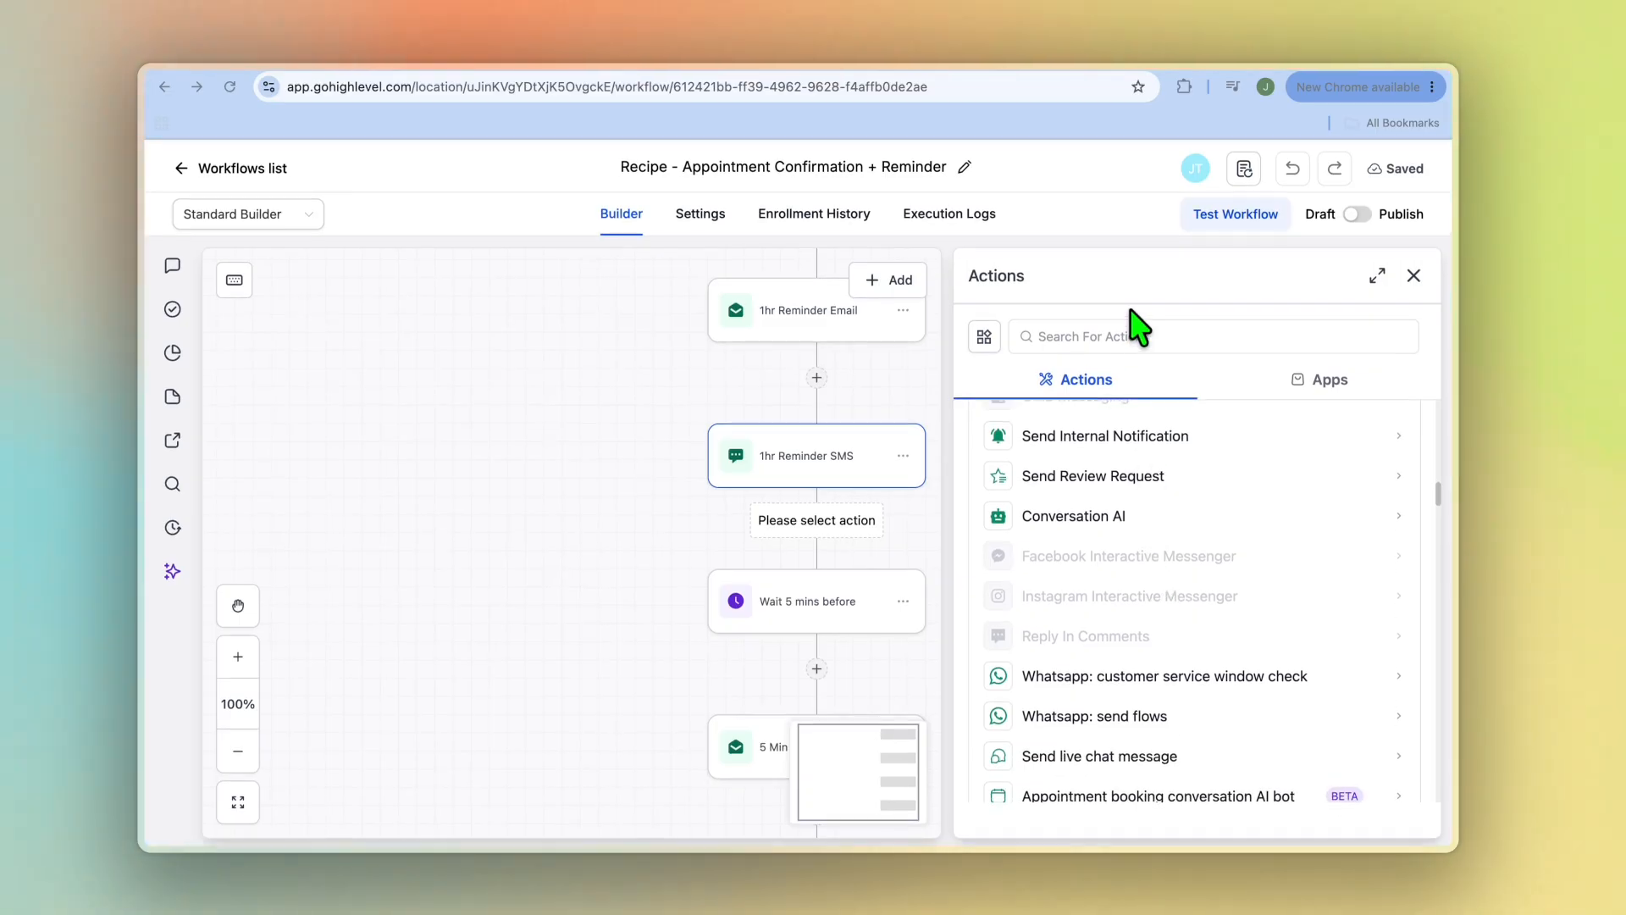
{"action": "left_click", "coordinate": [1414, 273]}
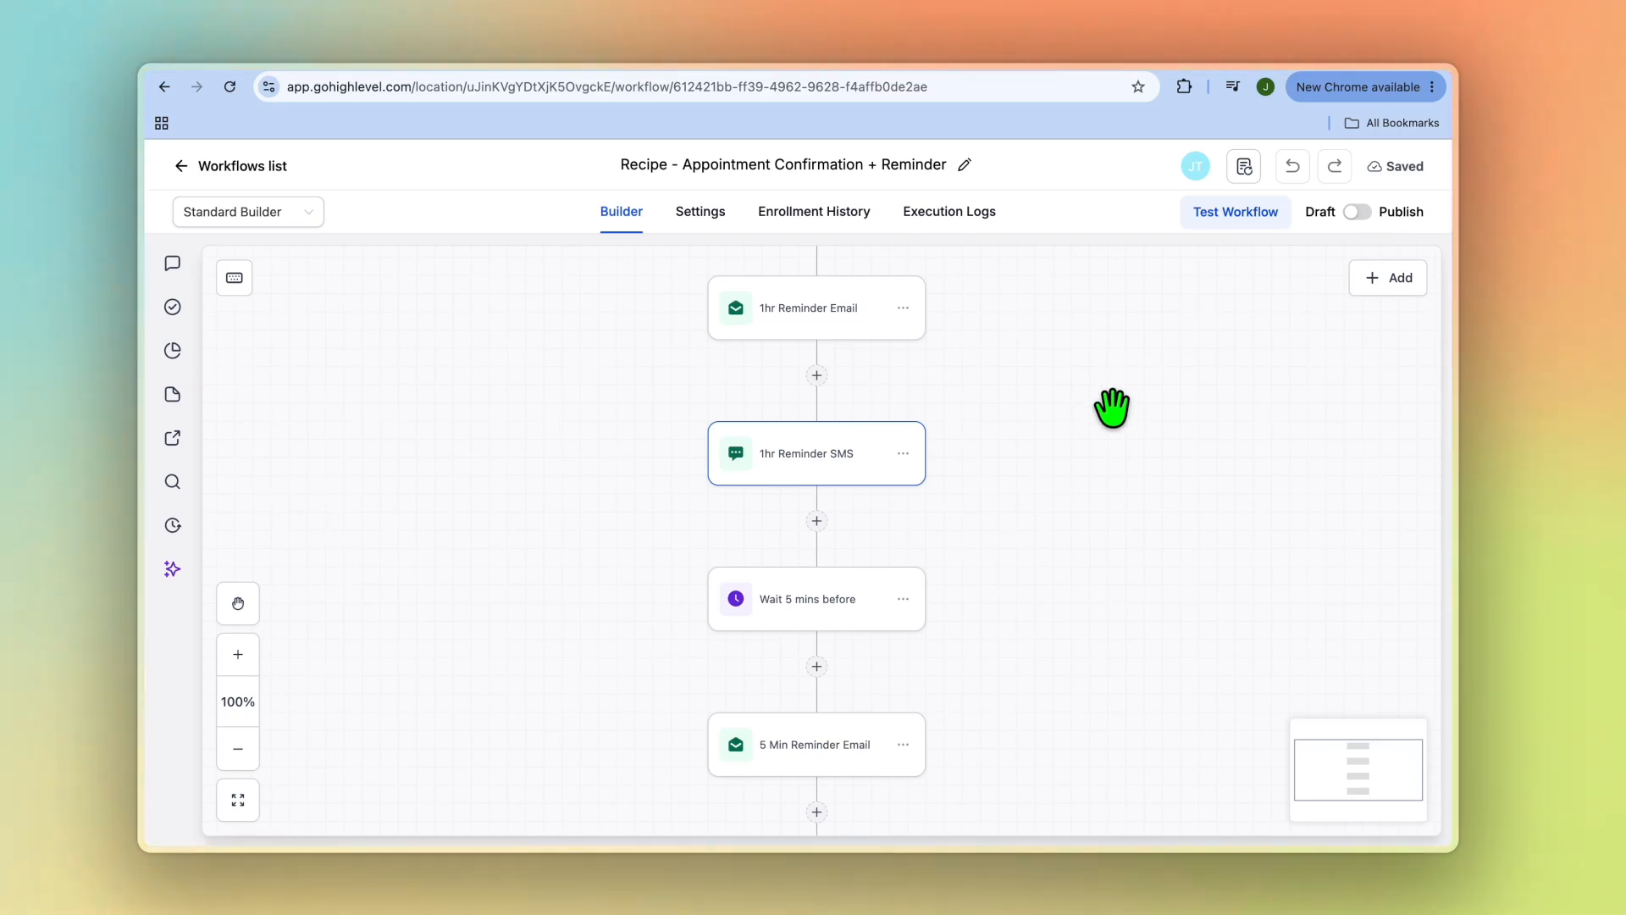
Step: Browse the actions available after 5 Min Reminder SMS at the workflow's end, including Send Review Request, and close the list
{"action": "scroll", "coordinate": [1113, 408], "scroll_direction": "down", "scroll_amount": 5}
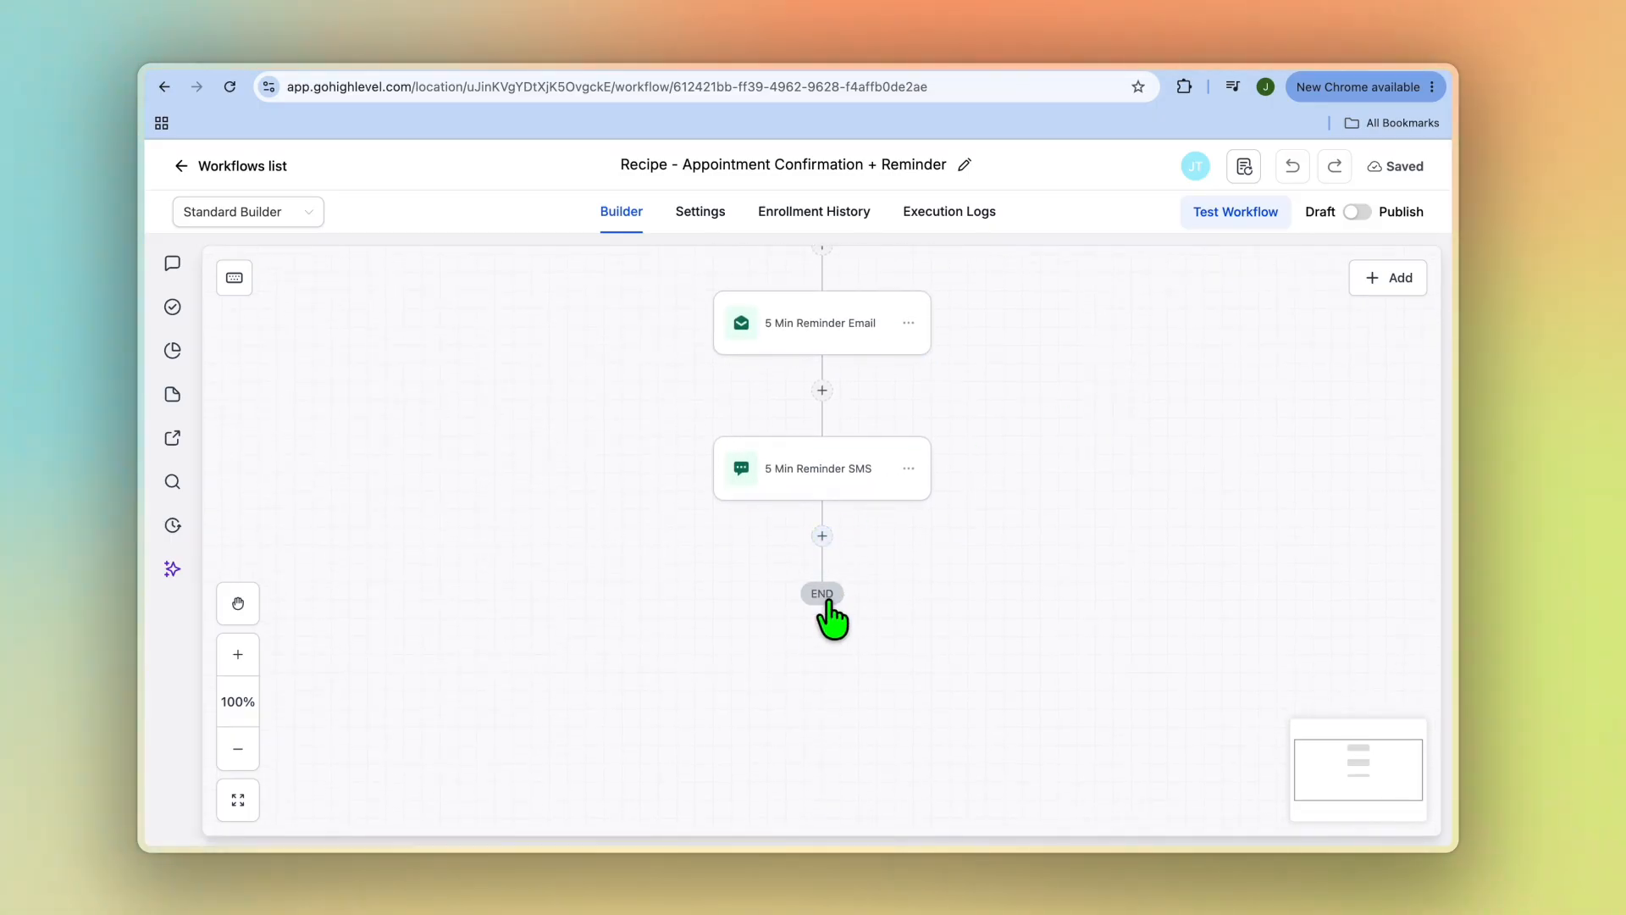
{"action": "left_click", "coordinate": [822, 537]}
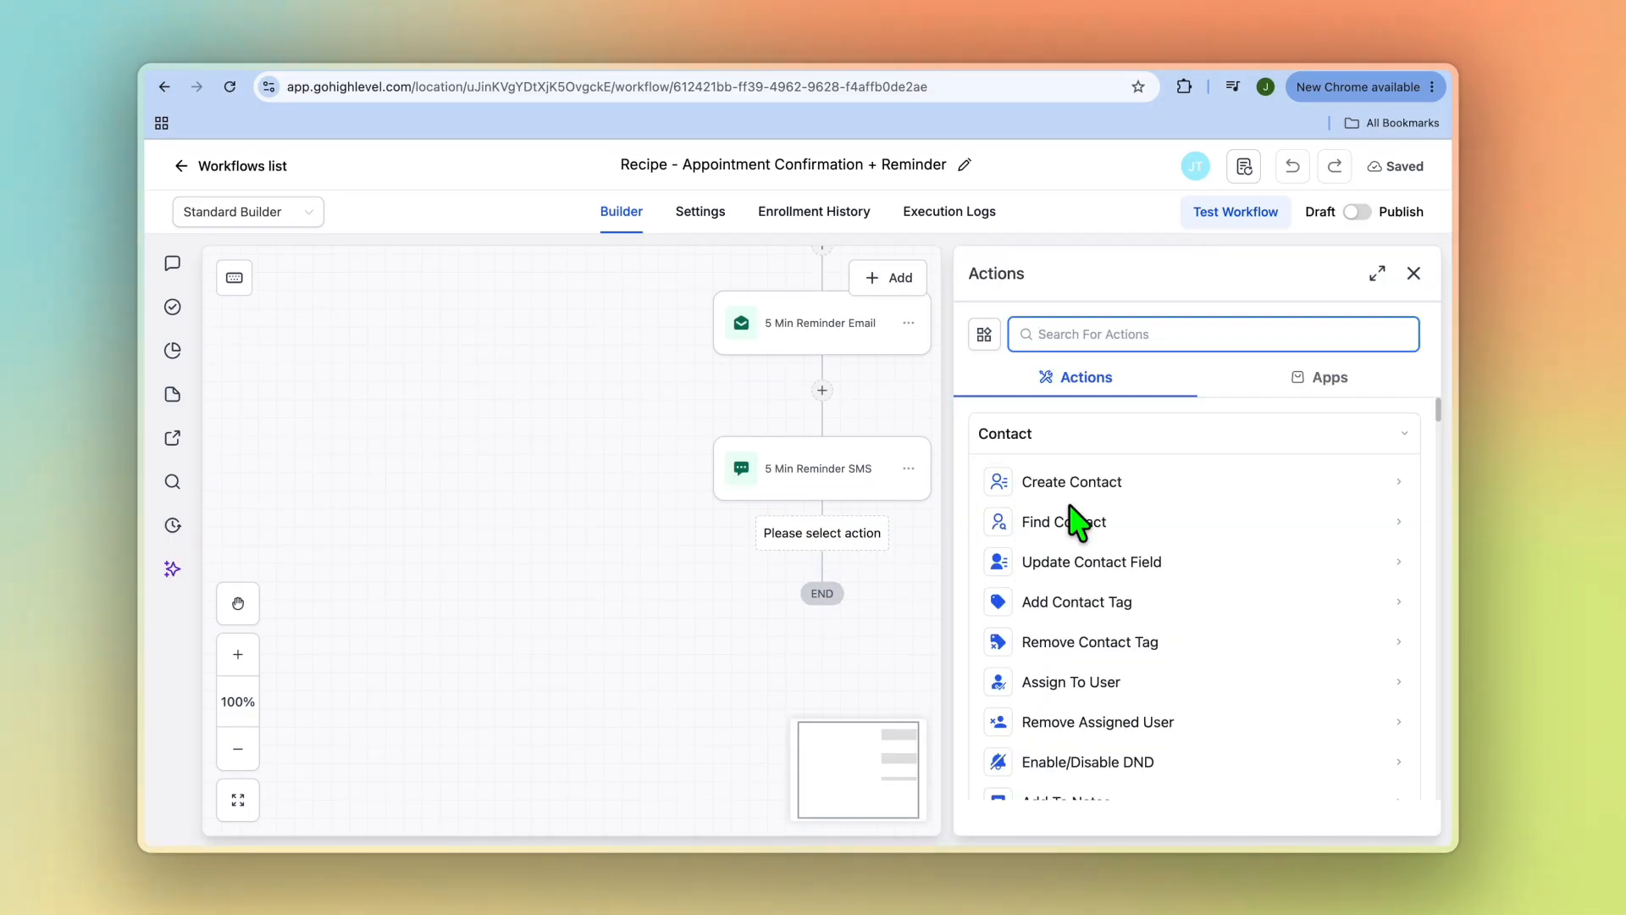
{"action": "scroll", "coordinate": [1143, 545], "scroll_direction": "down", "scroll_amount": 10}
{"action": "scroll", "coordinate": [1144, 546], "scroll_direction": "down", "scroll_amount": 8}
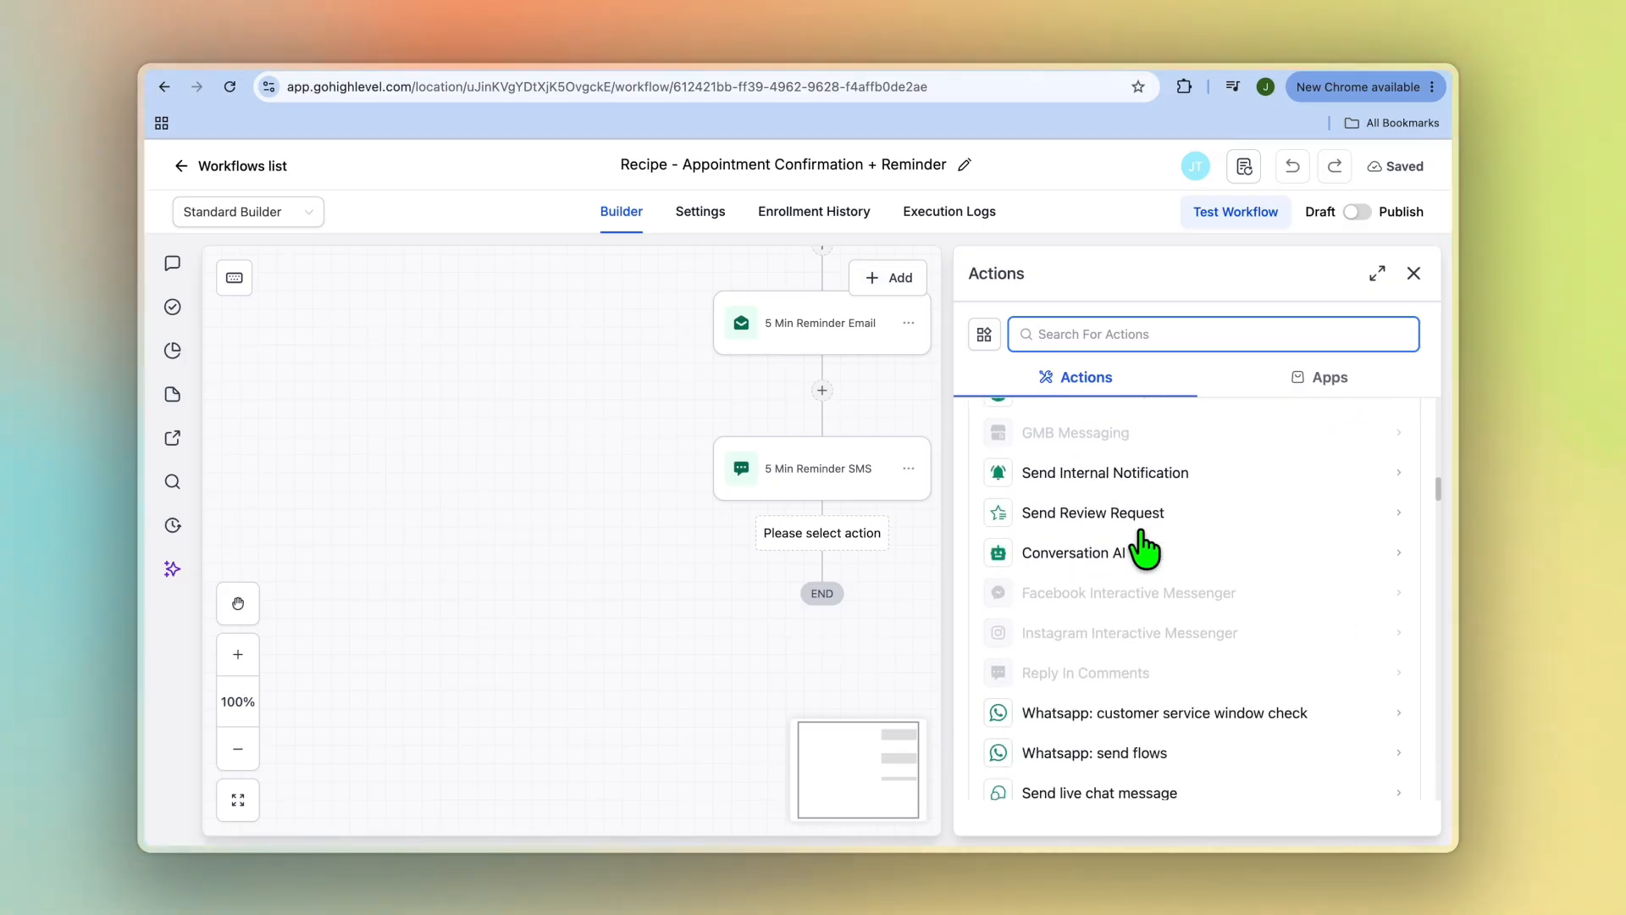
{"action": "scroll", "coordinate": [1143, 549], "scroll_direction": "down", "scroll_amount": 6}
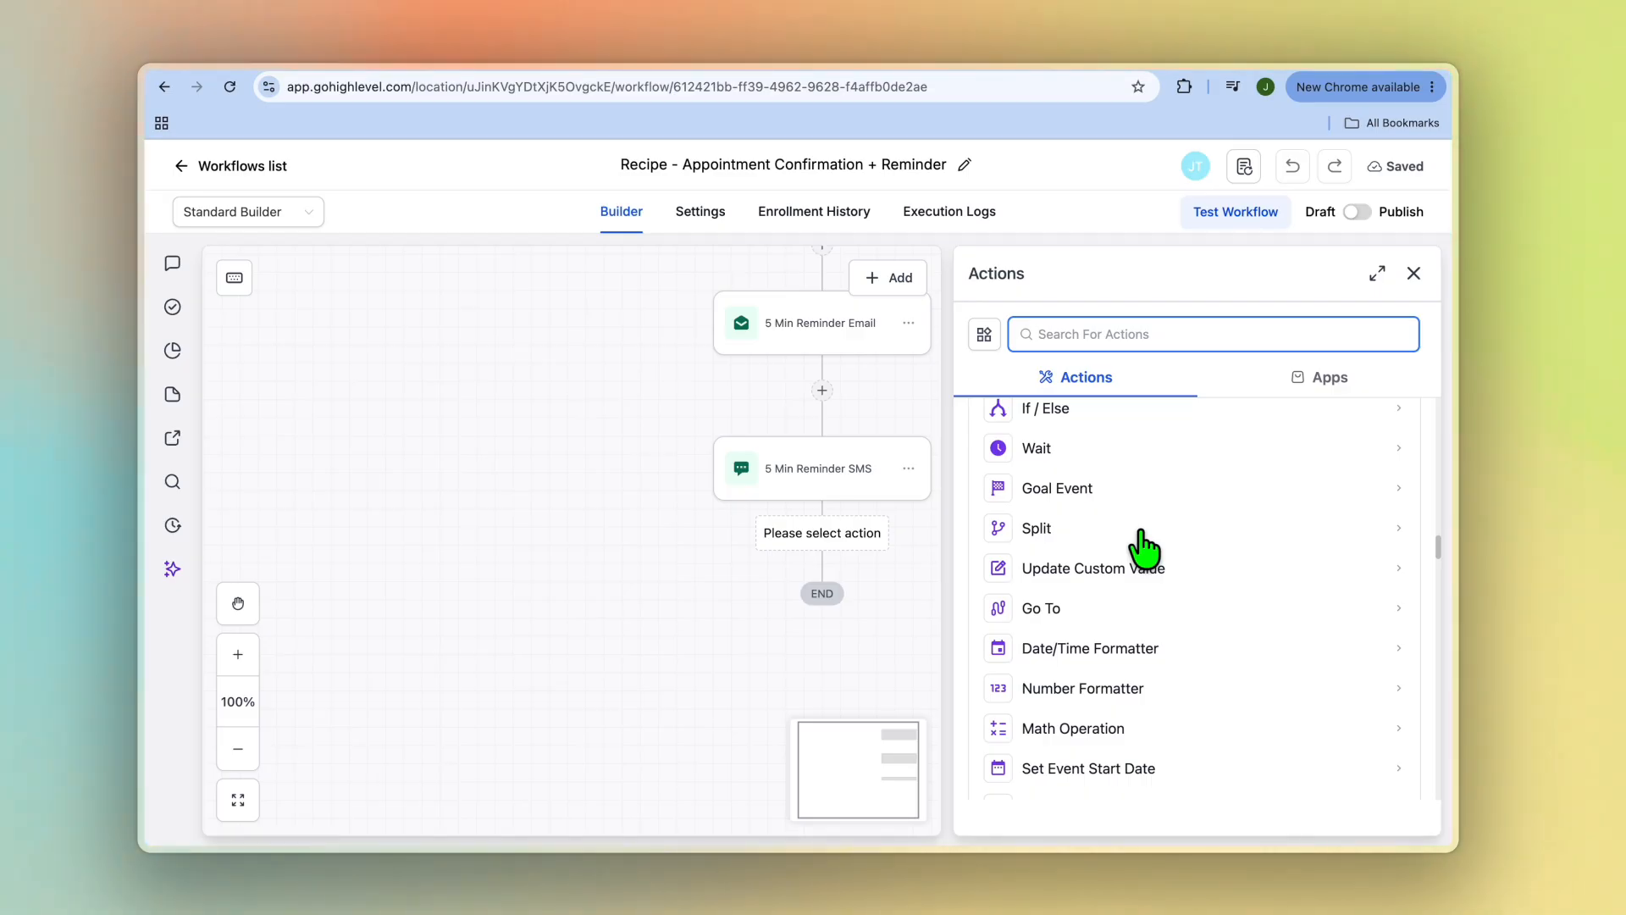
{"action": "scroll", "coordinate": [1143, 542], "scroll_direction": "down", "scroll_amount": 3}
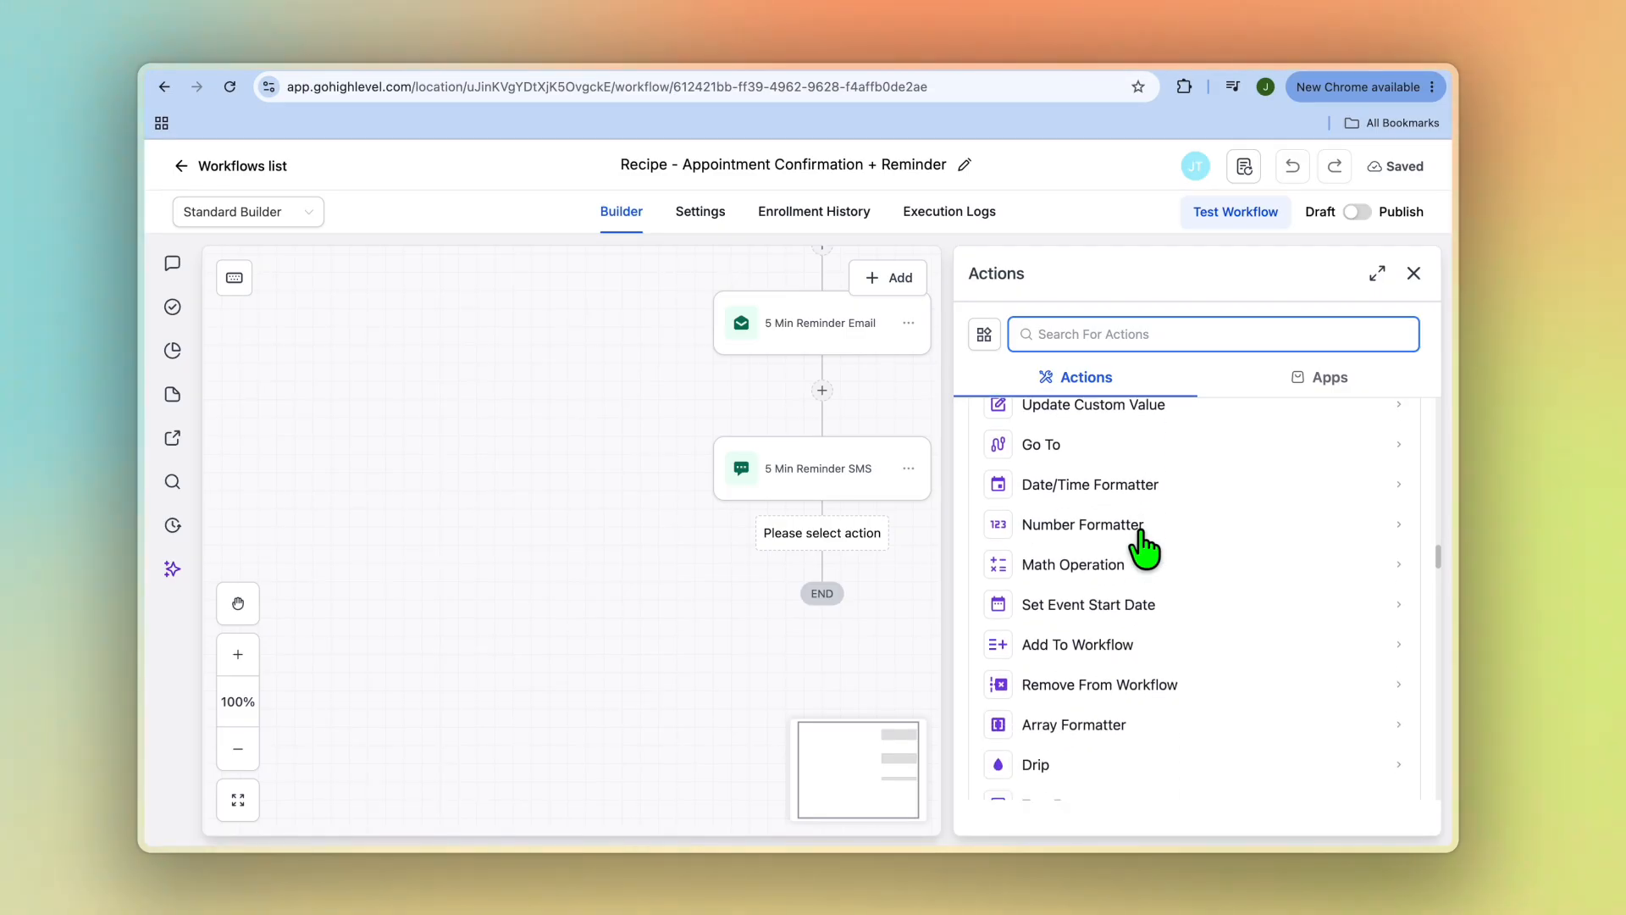
{"action": "left_click", "coordinate": [1415, 273]}
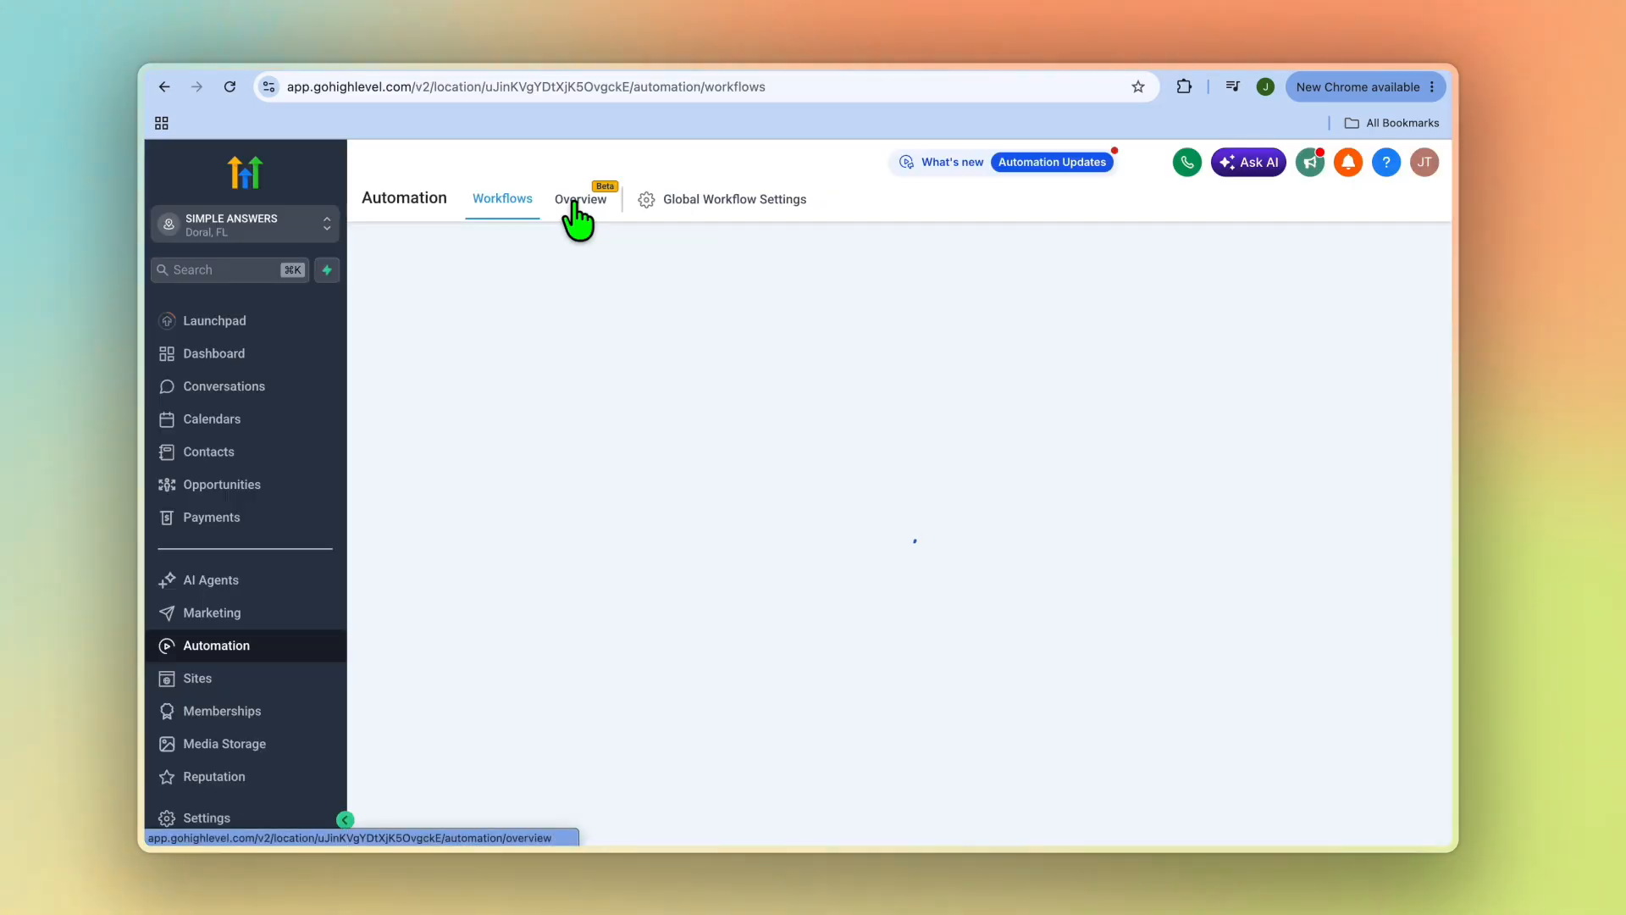
Step: Open the HighLevel pricing page and view the Starter, Unlimited and Pro plans
{"action": "left_click", "coordinate": [550, 78]}
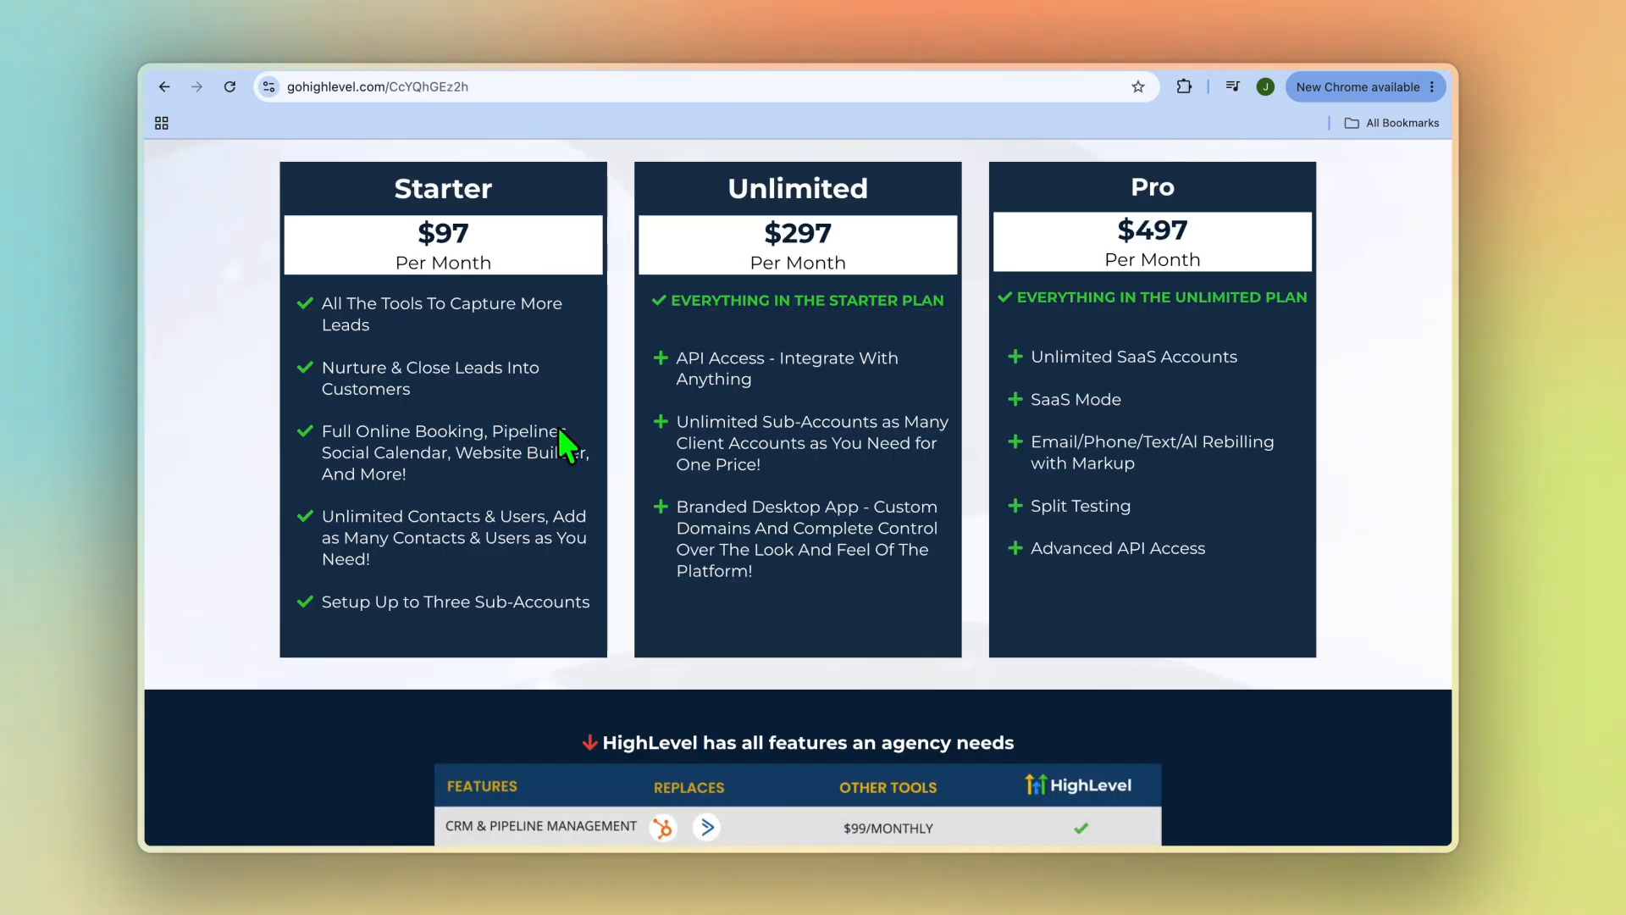